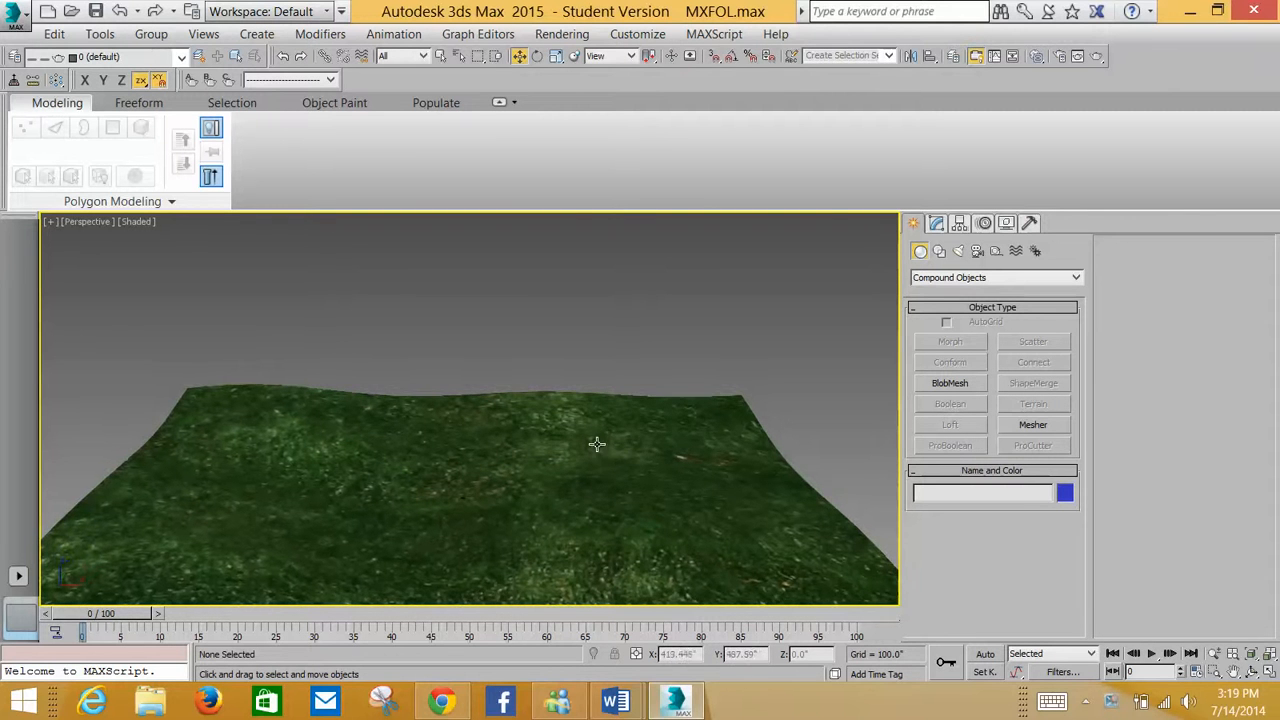
# Orbit the perspective view and open the Slate Material Editor to examine the terrain's existing material, then close it
pyautogui.moveTo(624, 289); pyautogui.dragTo(623, 260, button='middle')
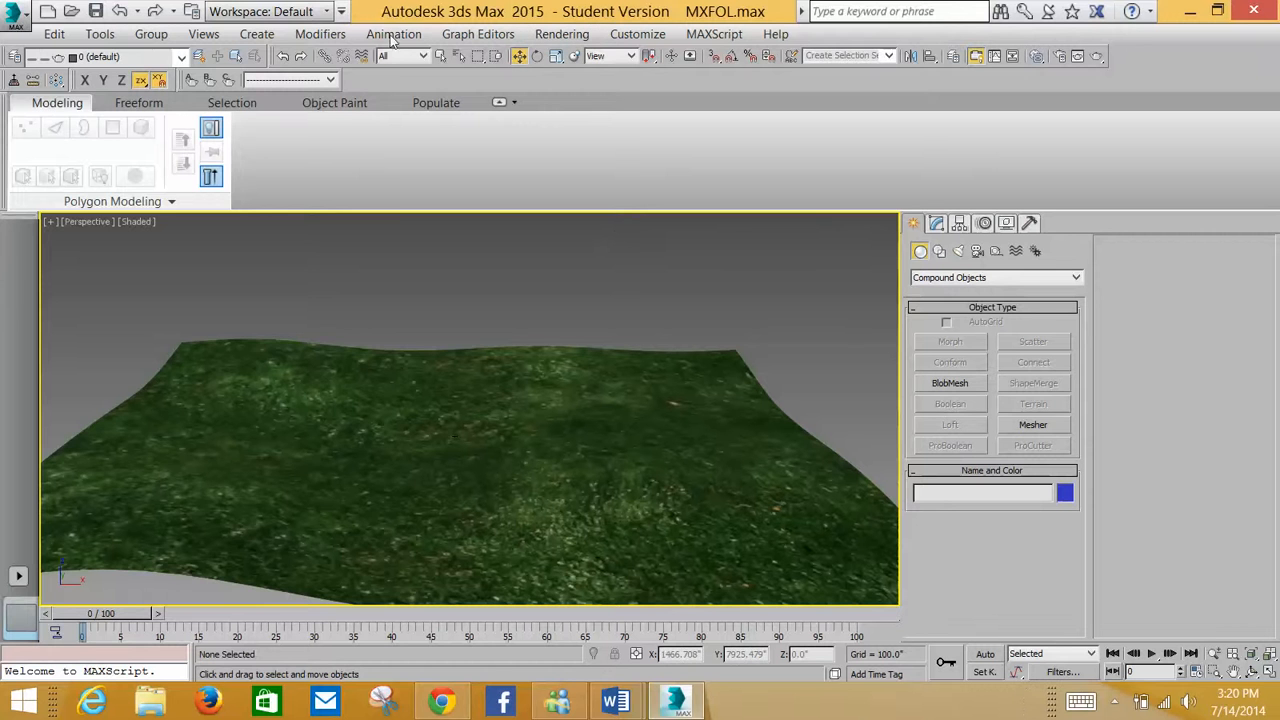
pyautogui.press('m')
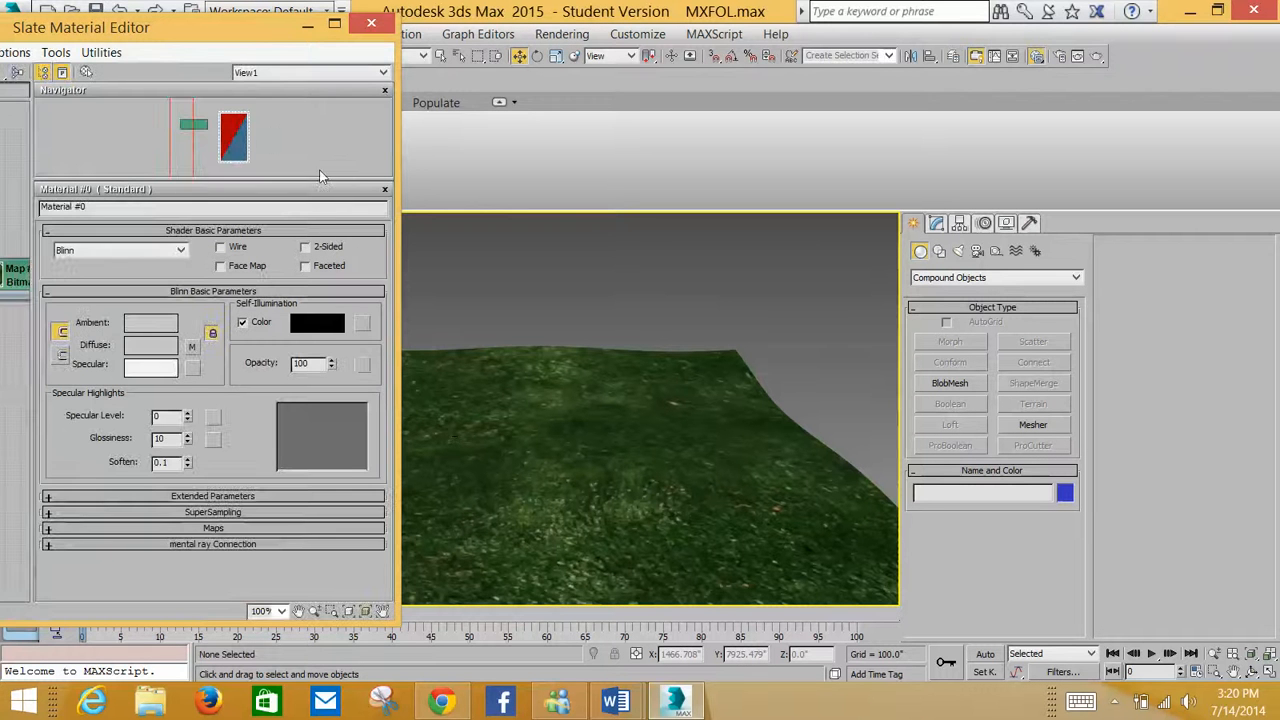
pyautogui.moveTo(181, 32); pyautogui.dragTo(453, 36)
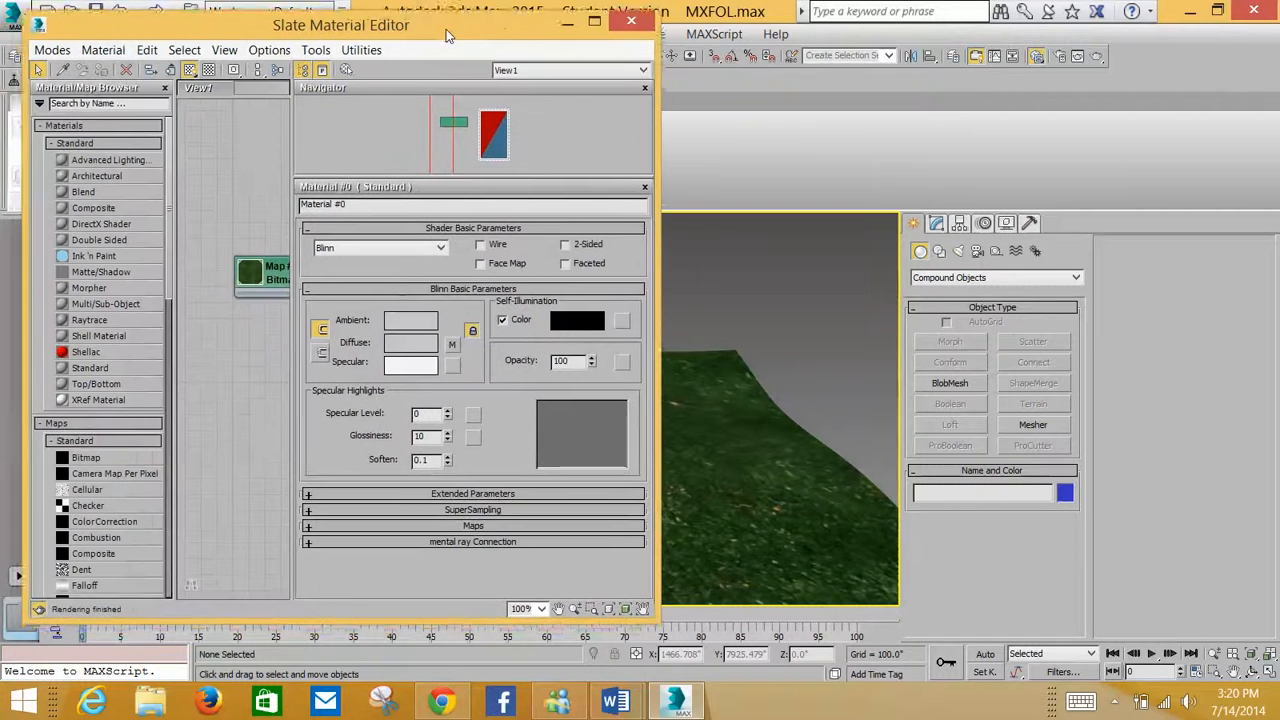
pyautogui.click(643, 27)
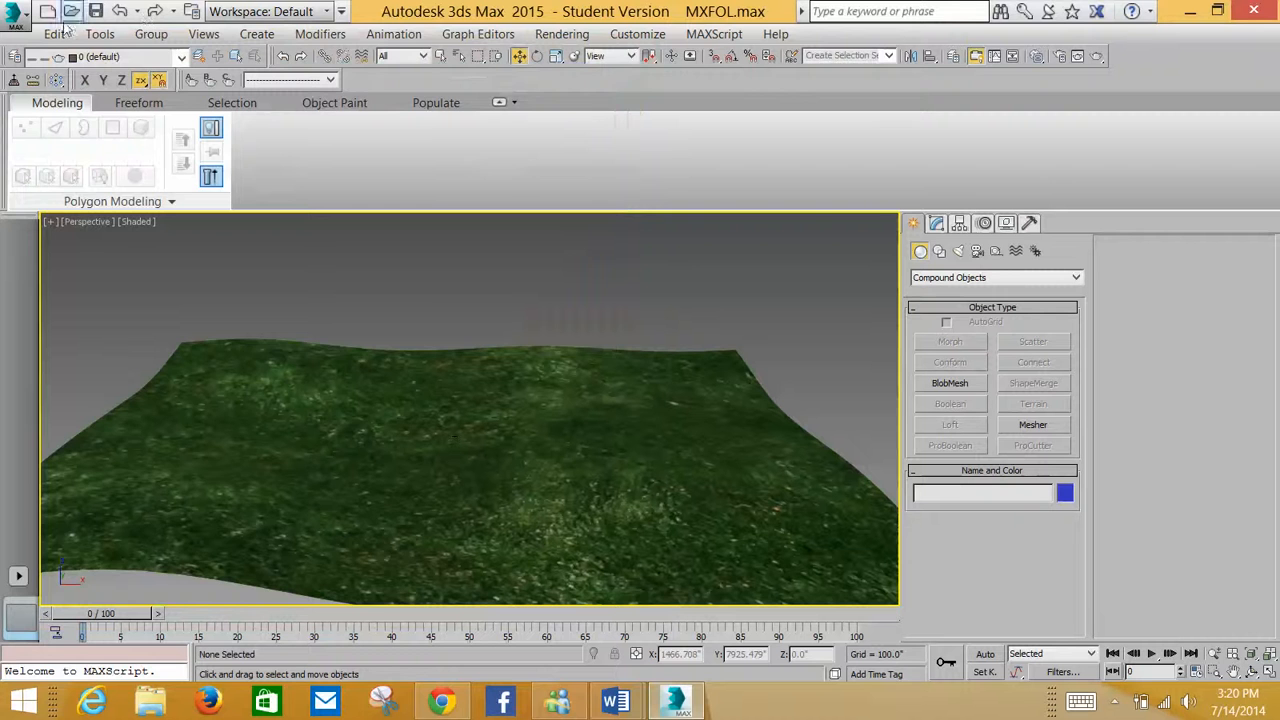
# Reset the scene without saving changes
pyautogui.click(18, 14)
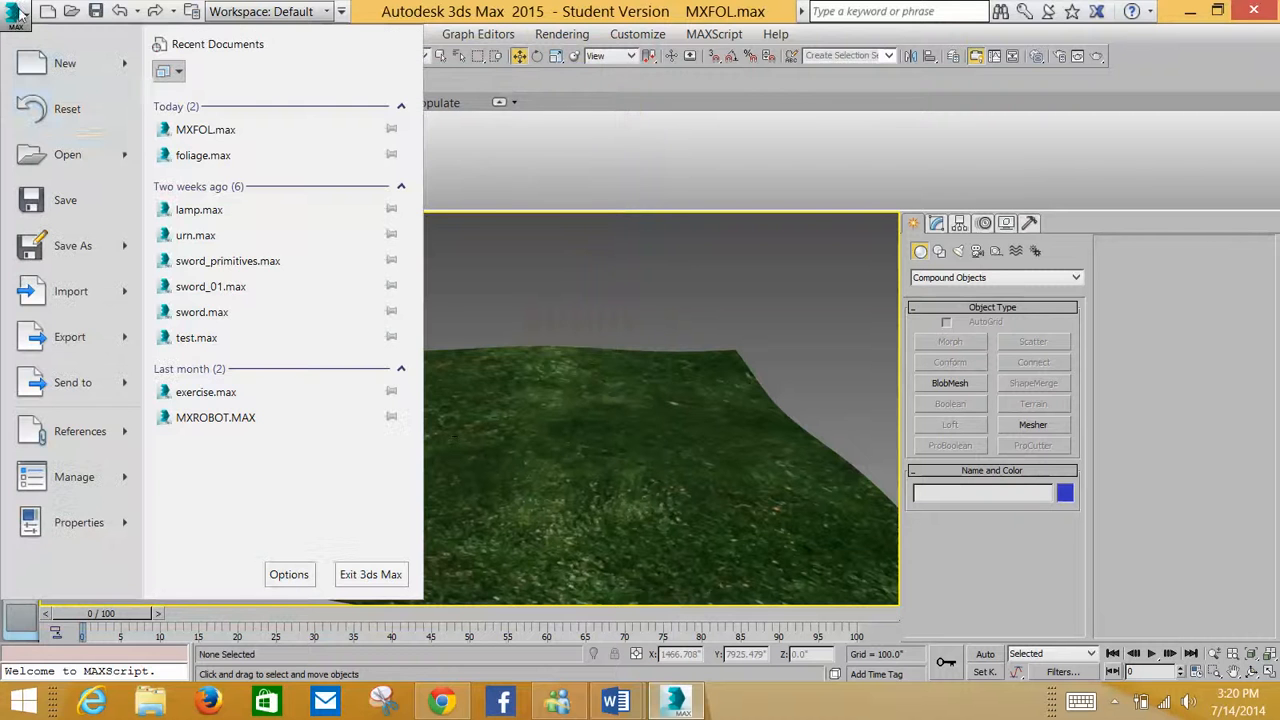
pyautogui.click(70, 110)
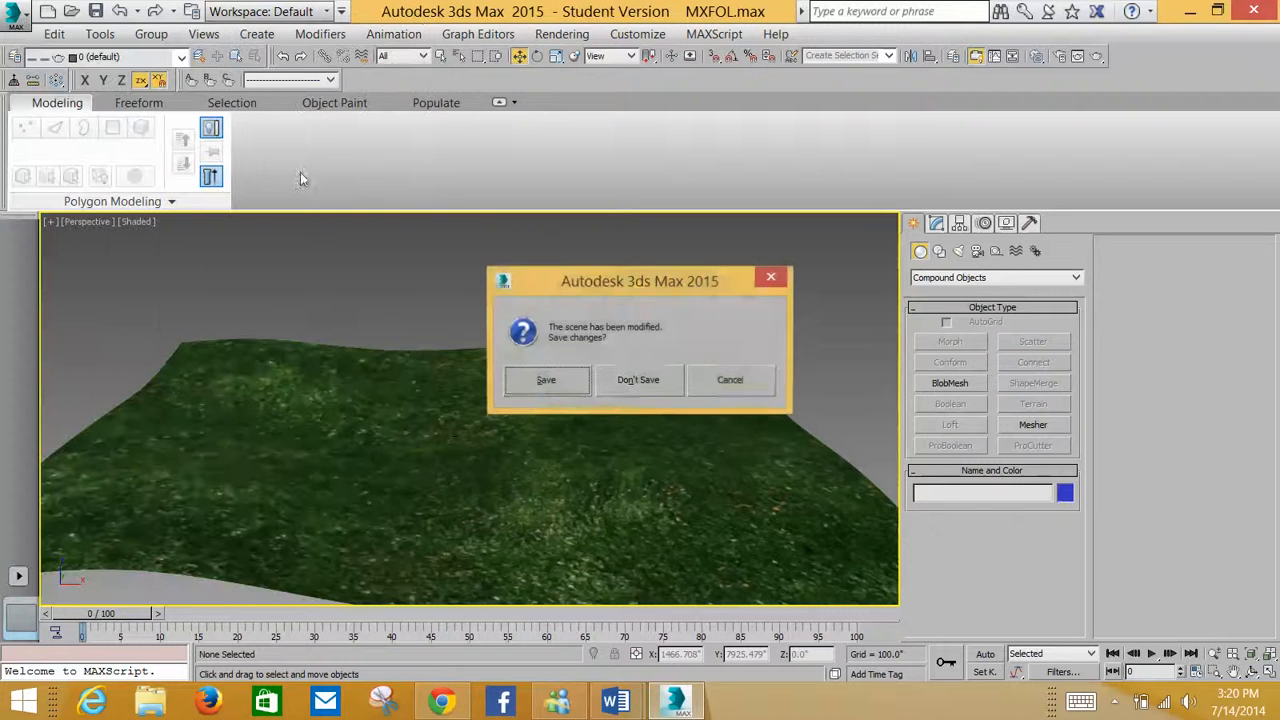
pyautogui.click(630, 390)
pyautogui.click(598, 384)
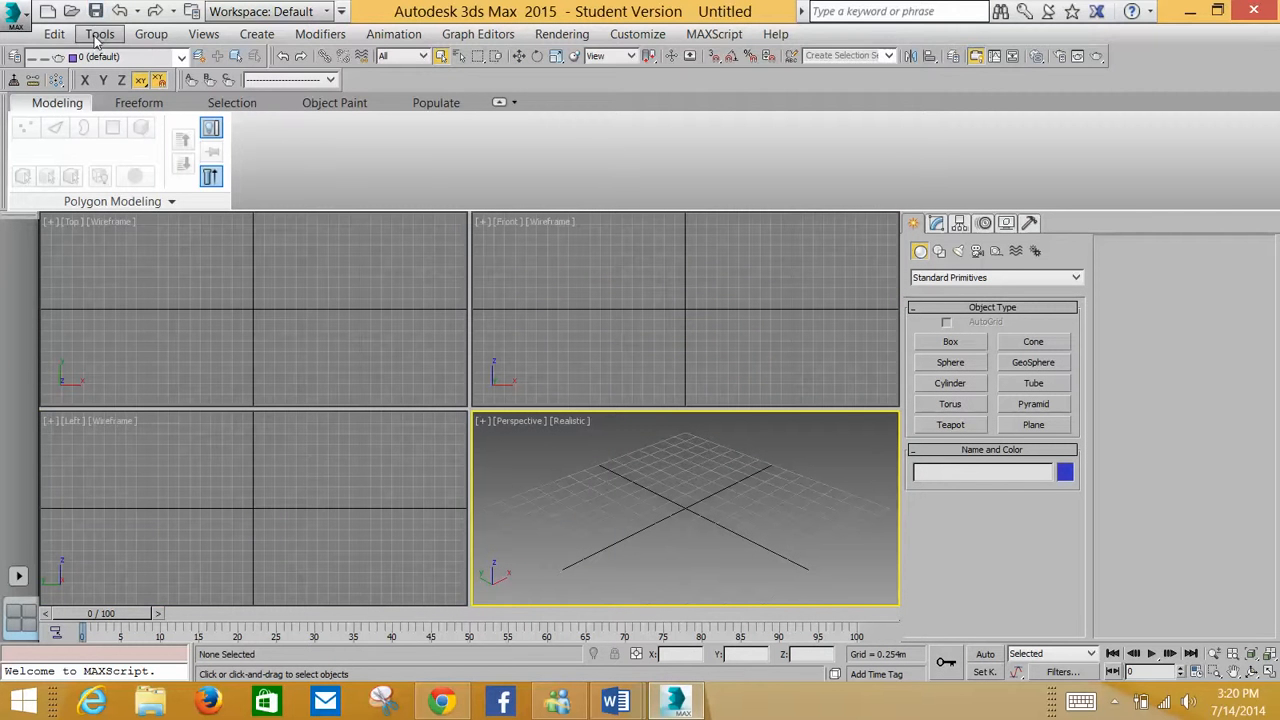
# Reopen MXFOL.max from the recent documents, continuing past the missing external files notice
pyautogui.click(18, 14)
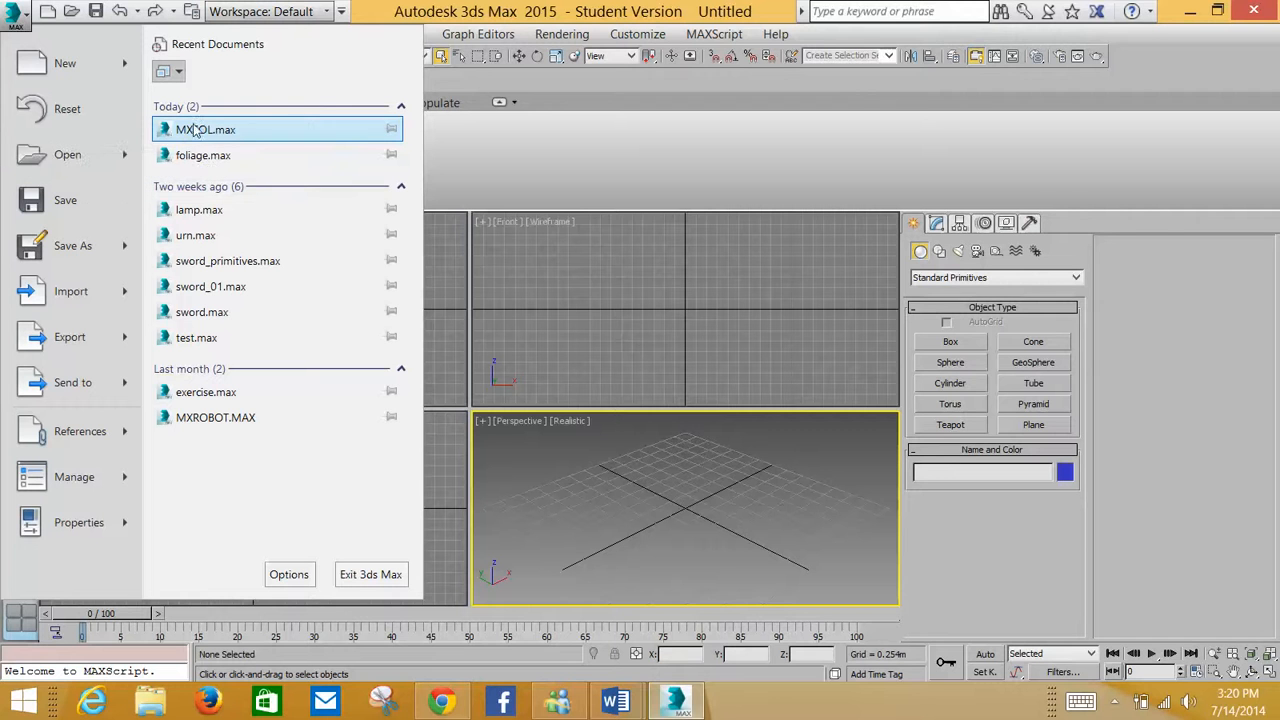
pyautogui.click(265, 130)
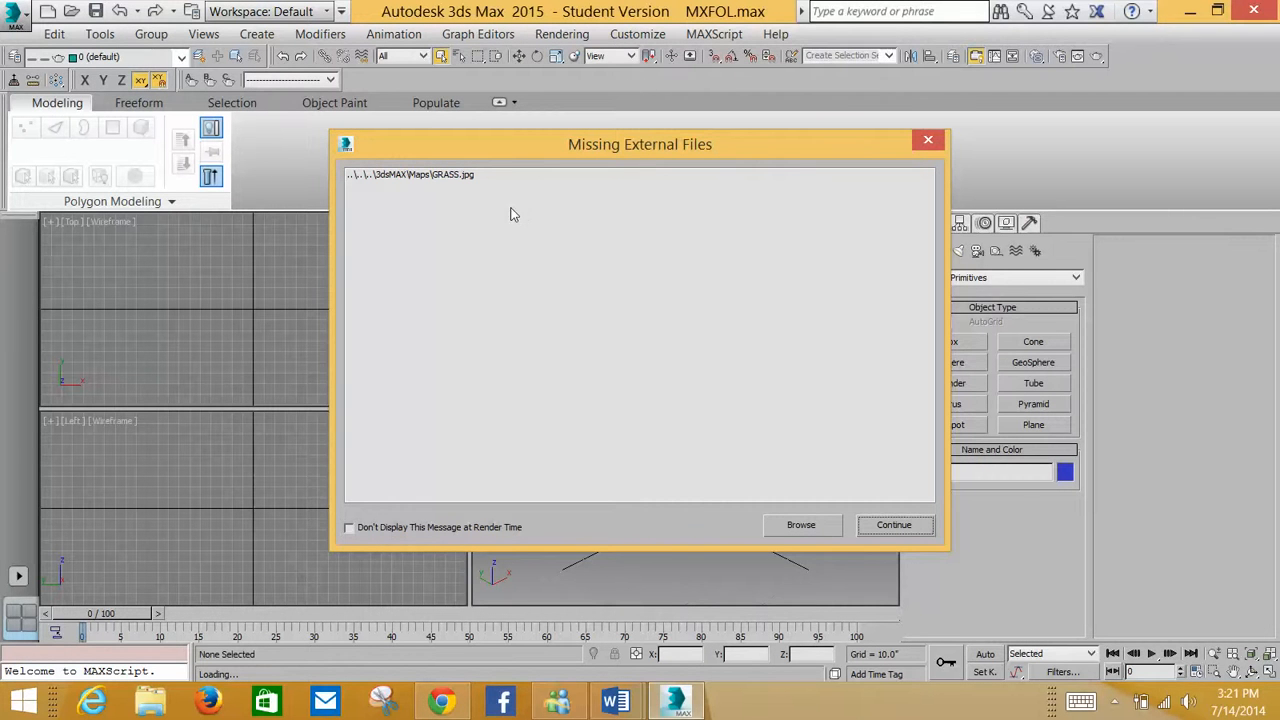
pyautogui.moveTo(516, 156); pyautogui.dragTo(560, 122)
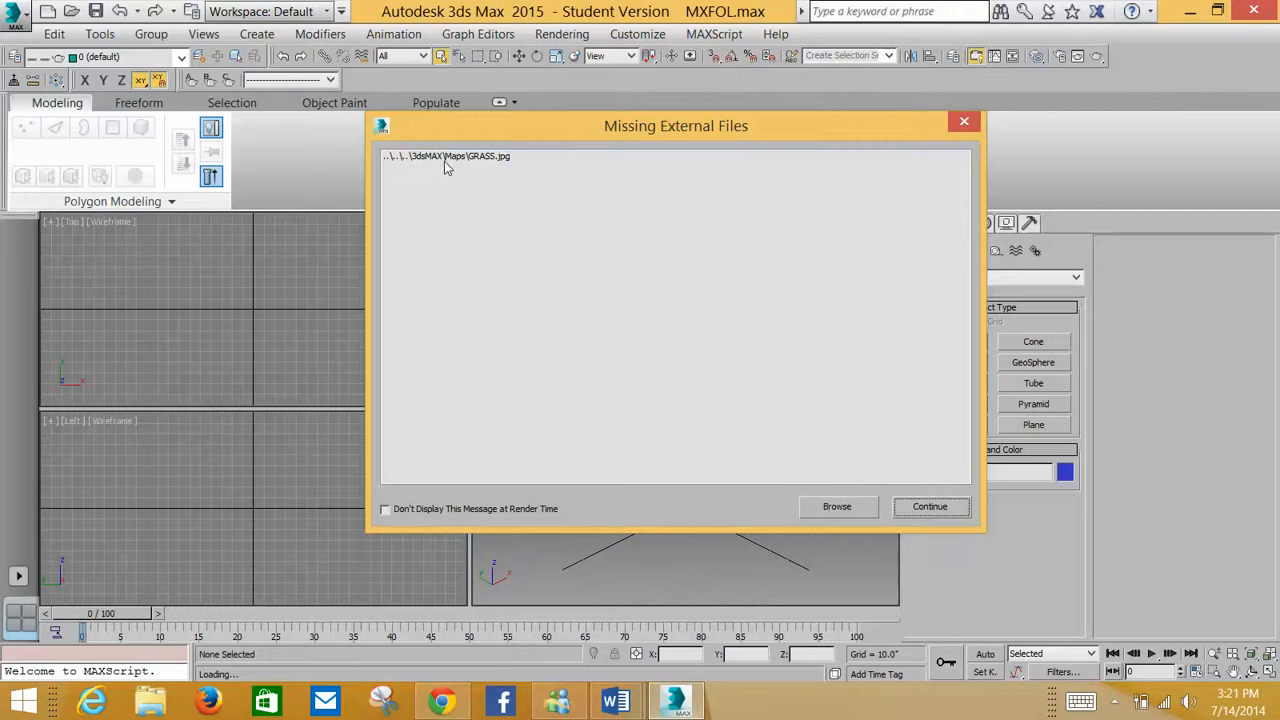
pyautogui.click(907, 517)
pyautogui.click(752, 512)
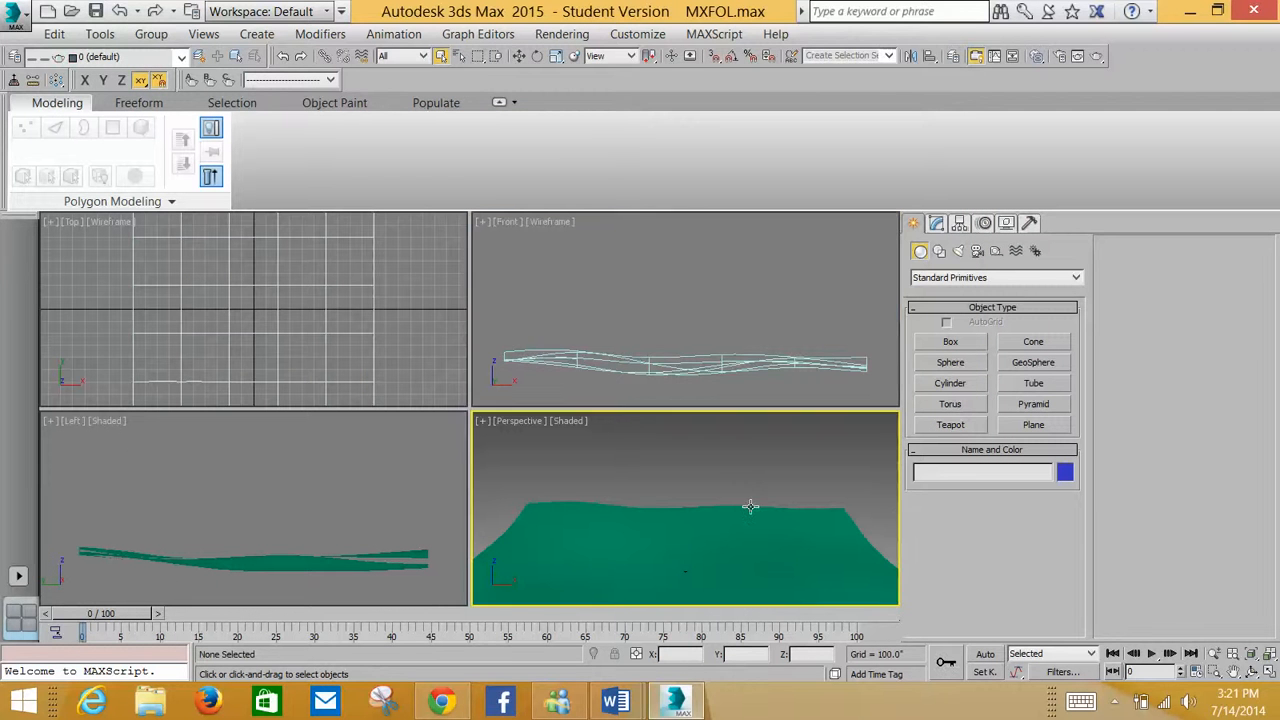
# Open the Slate Material Editor maximized and add a new Standard material found by searching 'standard'
pyautogui.moveTo(741, 454); pyautogui.dragTo(728, 418, button='middle')
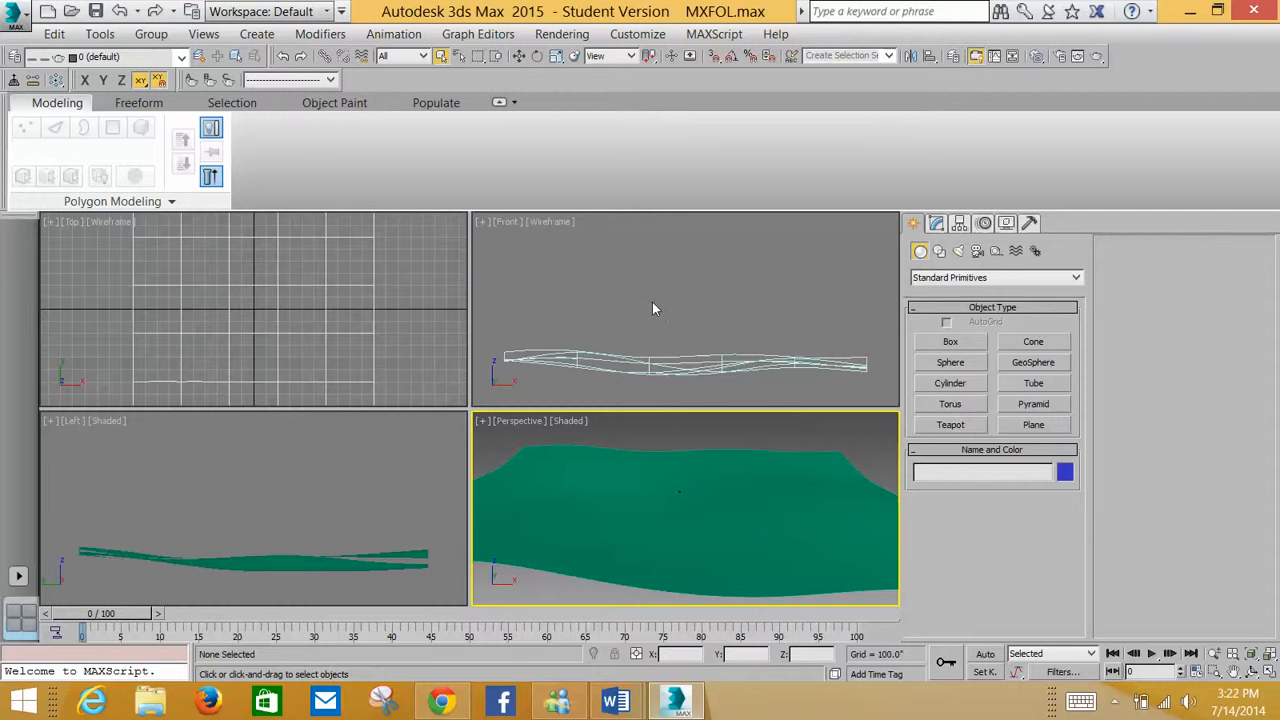
pyautogui.press('m')
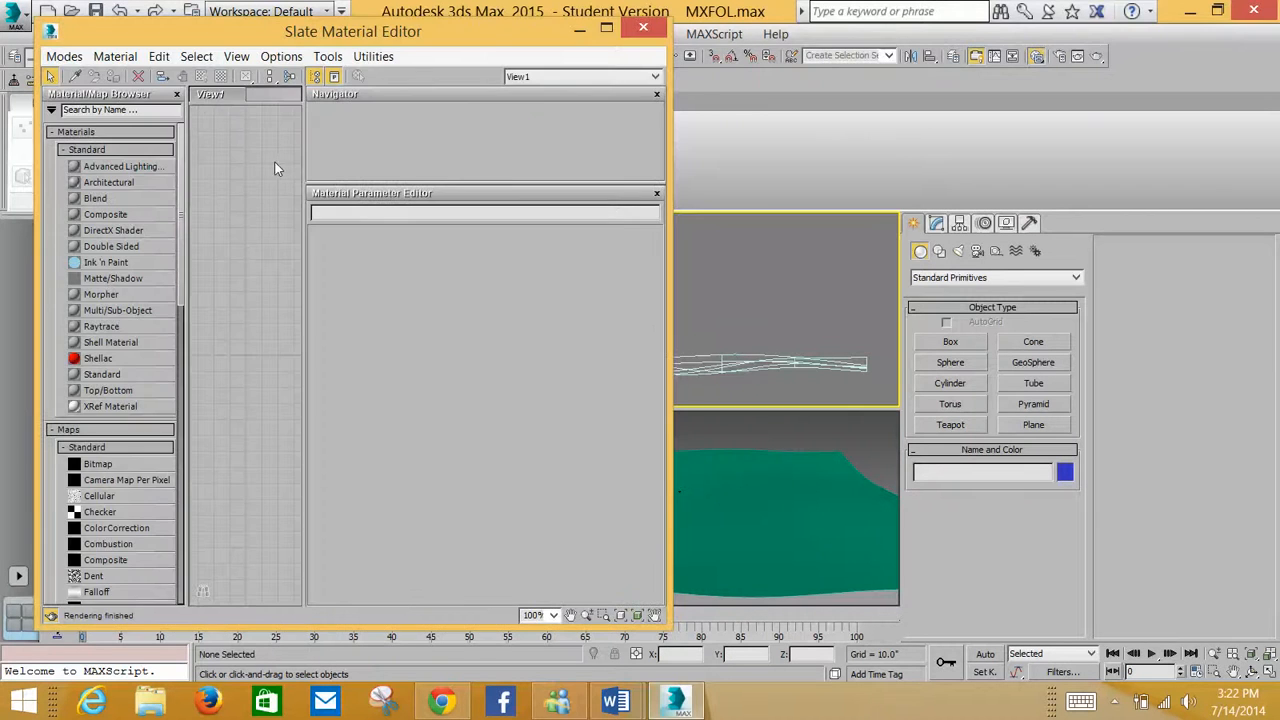
pyautogui.click(606, 31)
pyautogui.click(110, 86)
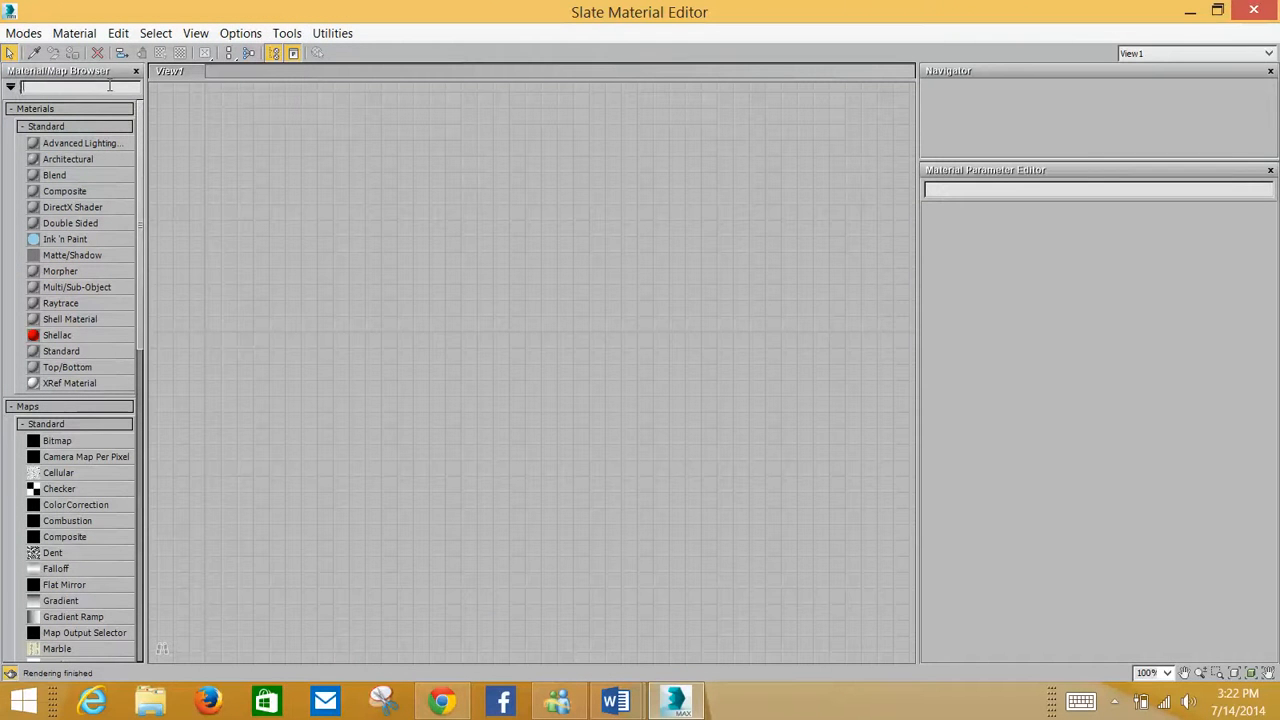
pyautogui.write('s')
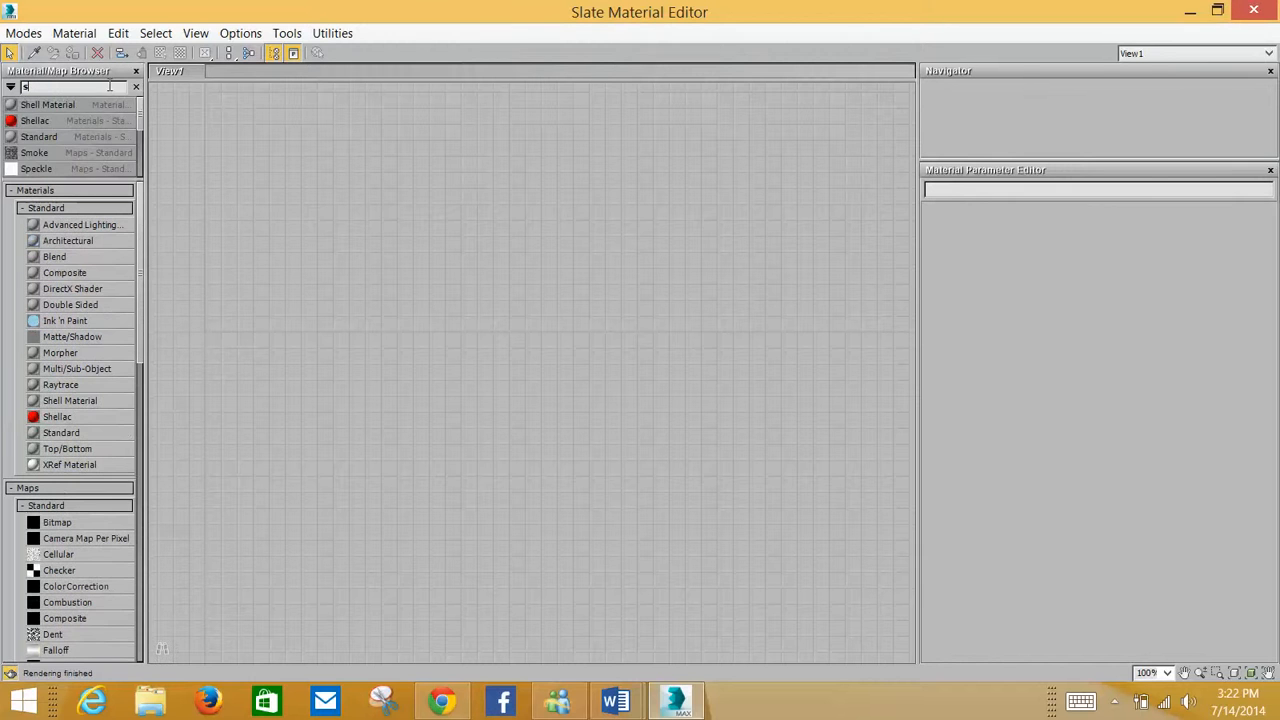
pyautogui.write('dtandard')
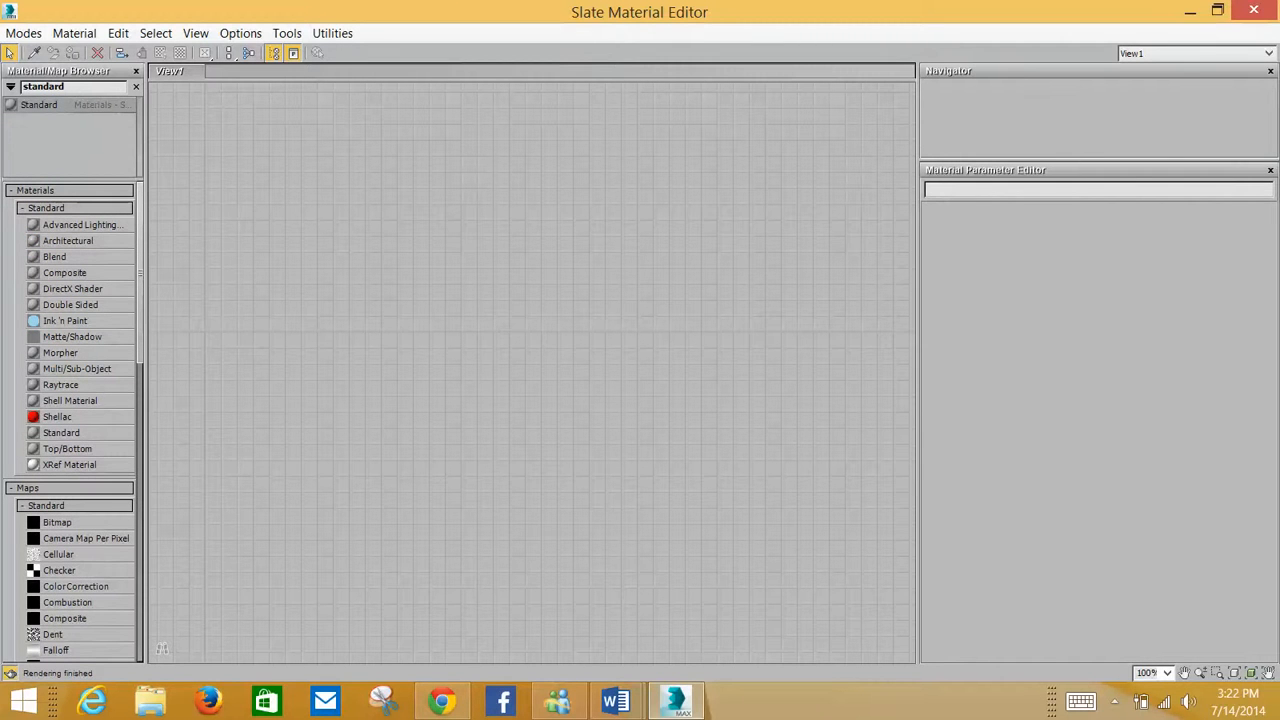
pyautogui.press('Return')
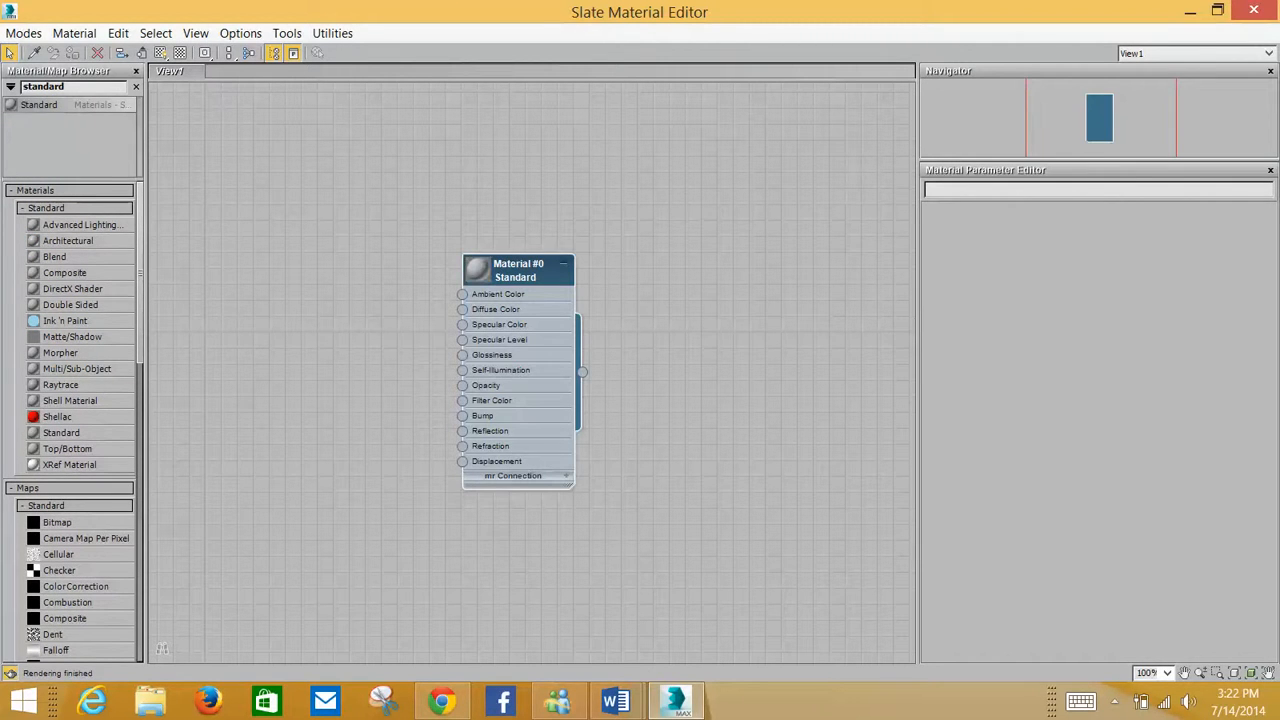
# Edit the new material's parameters and set its Self-Illumination to 100 with the color option off
pyautogui.doubleClick(556, 276)
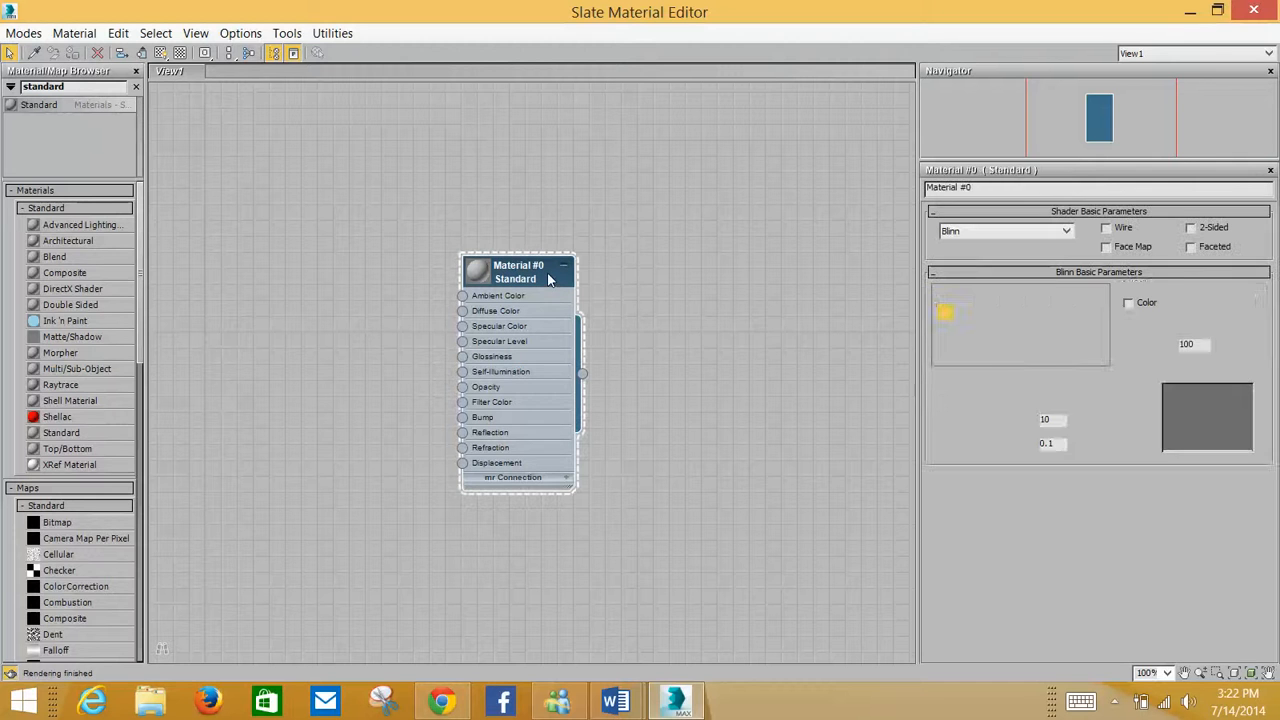
pyautogui.click(1128, 303)
pyautogui.click(1192, 305)
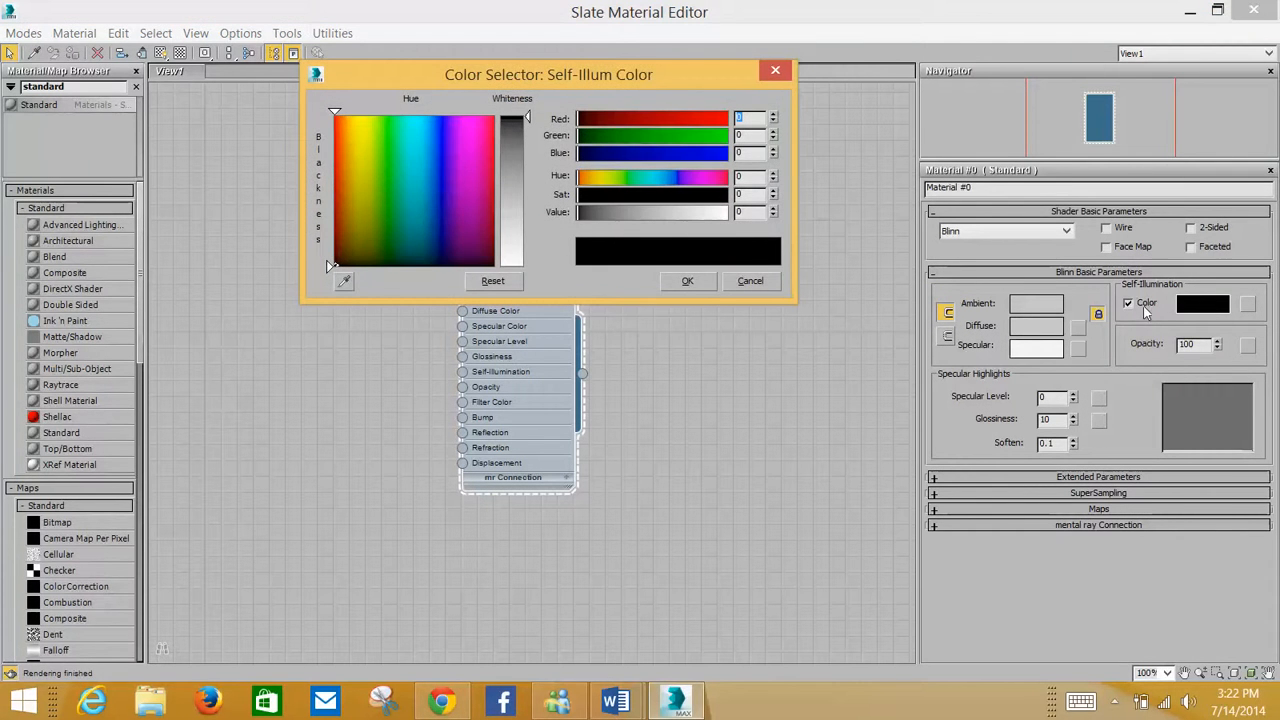
pyautogui.click(774, 71)
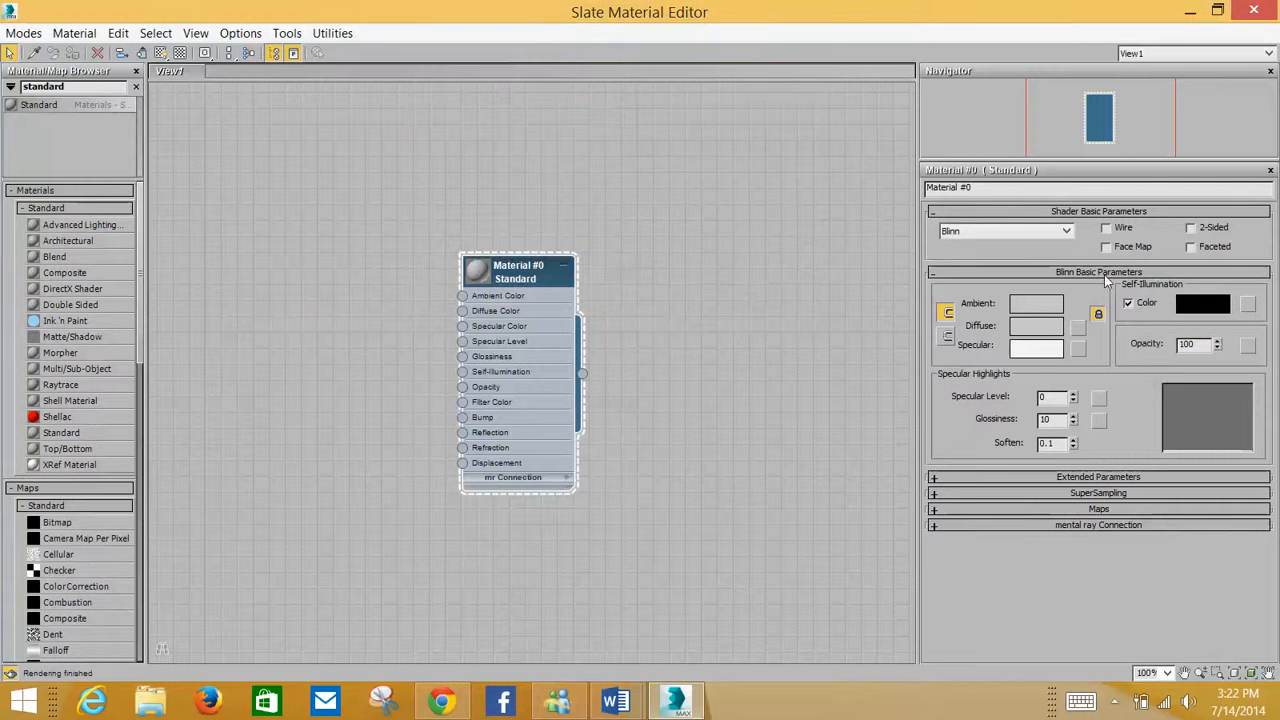
pyautogui.click(1128, 304)
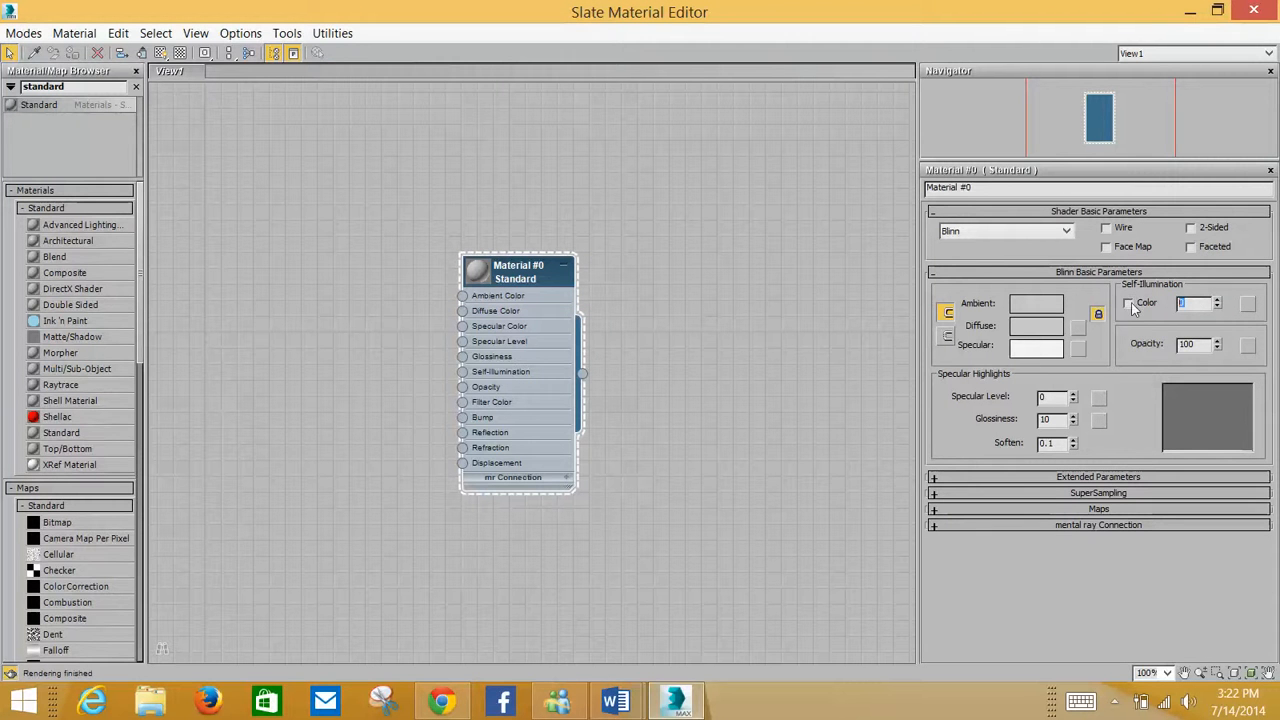
pyautogui.write('100')
pyautogui.click(1134, 304)
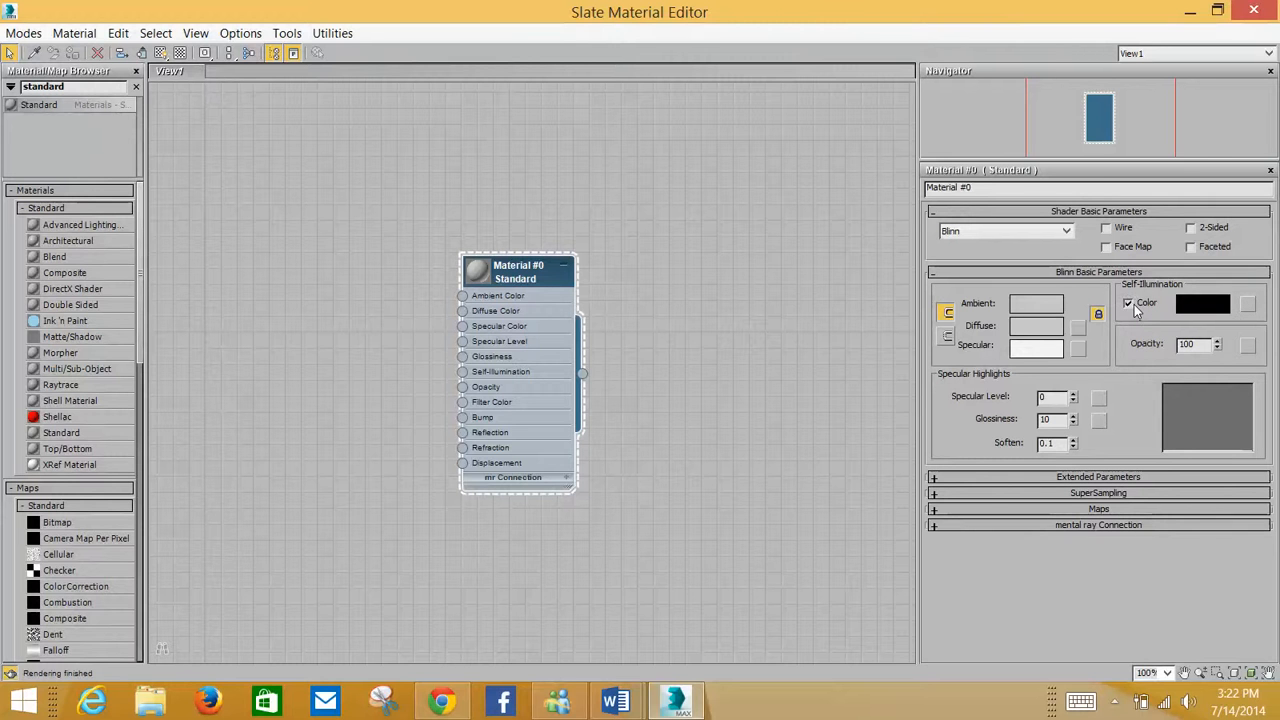
pyautogui.click(1130, 303)
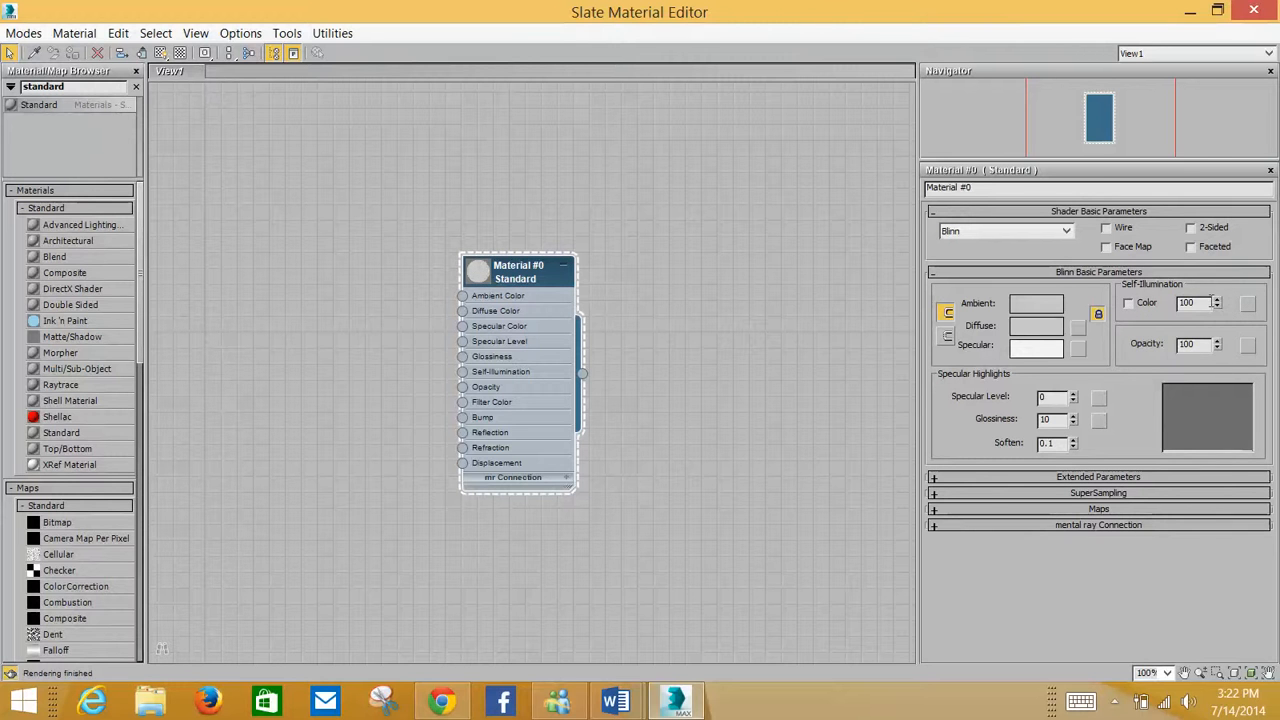
pyautogui.doubleClick(1190, 302)
# Enable shaded material display in the viewport and connect a Bitmap map using GRASS.JPG to the Diffuse Color
pyautogui.click(161, 54)
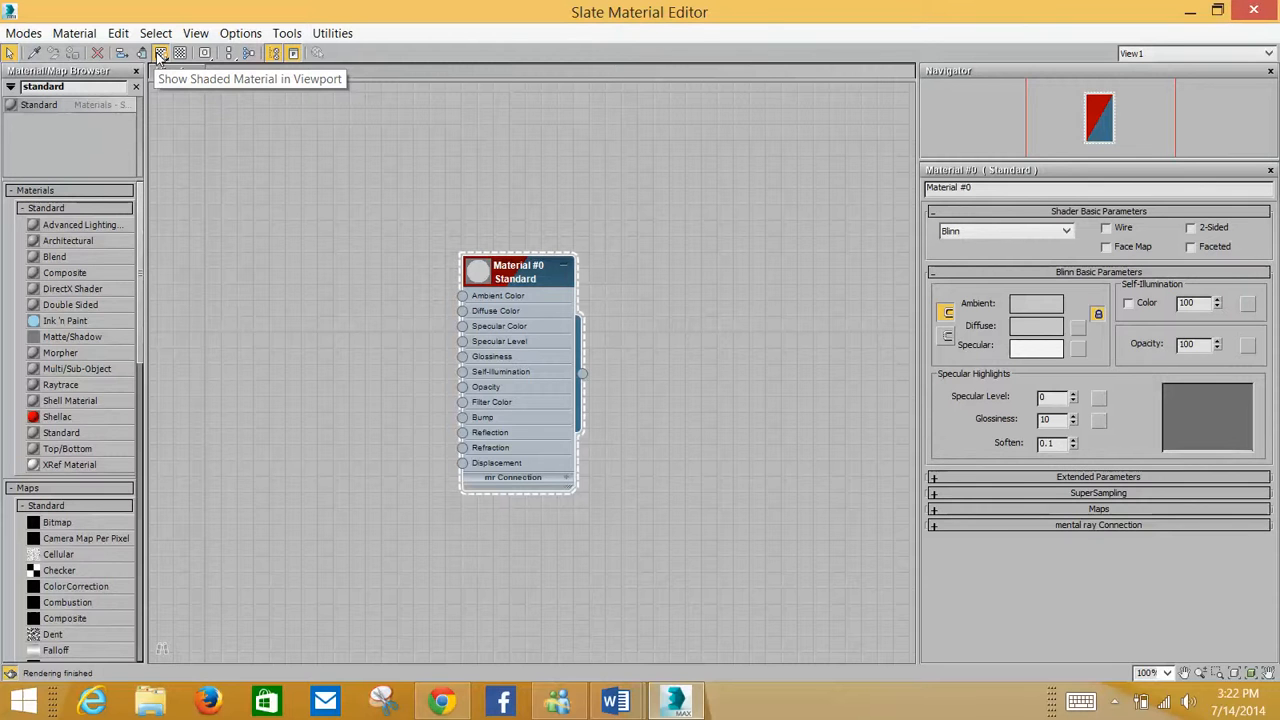
pyautogui.click(159, 55)
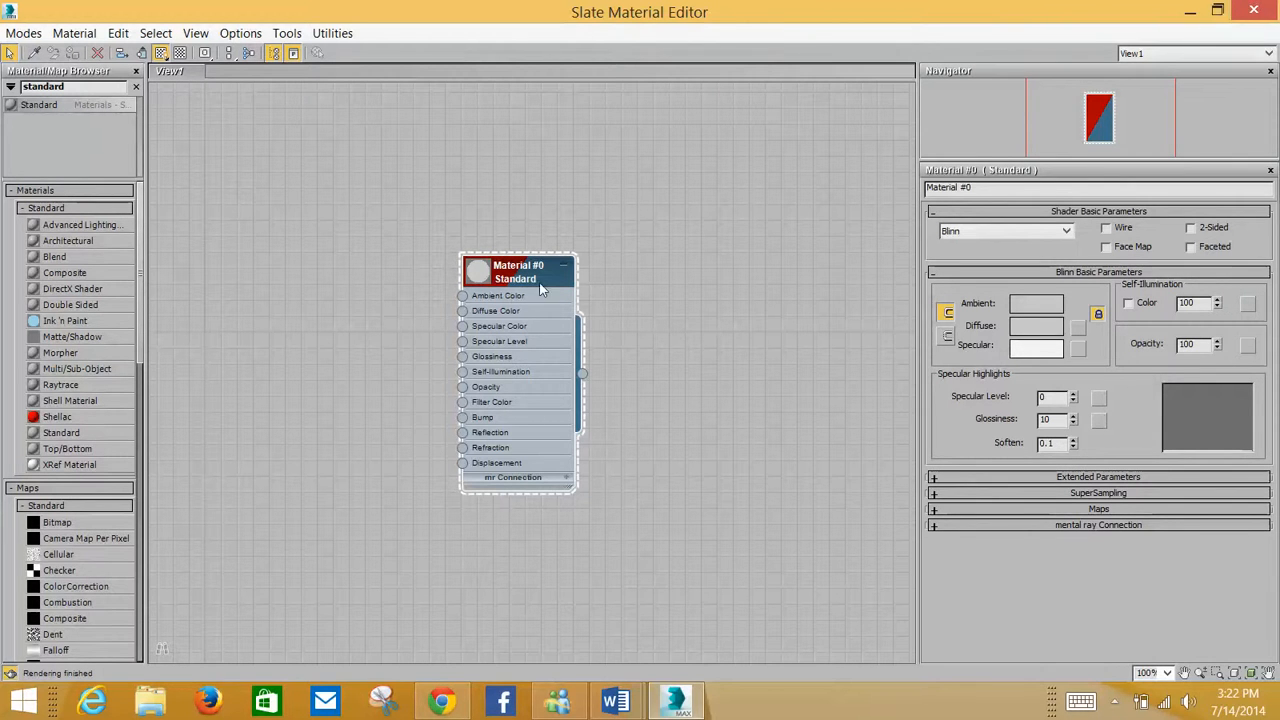
pyautogui.click(462, 312)
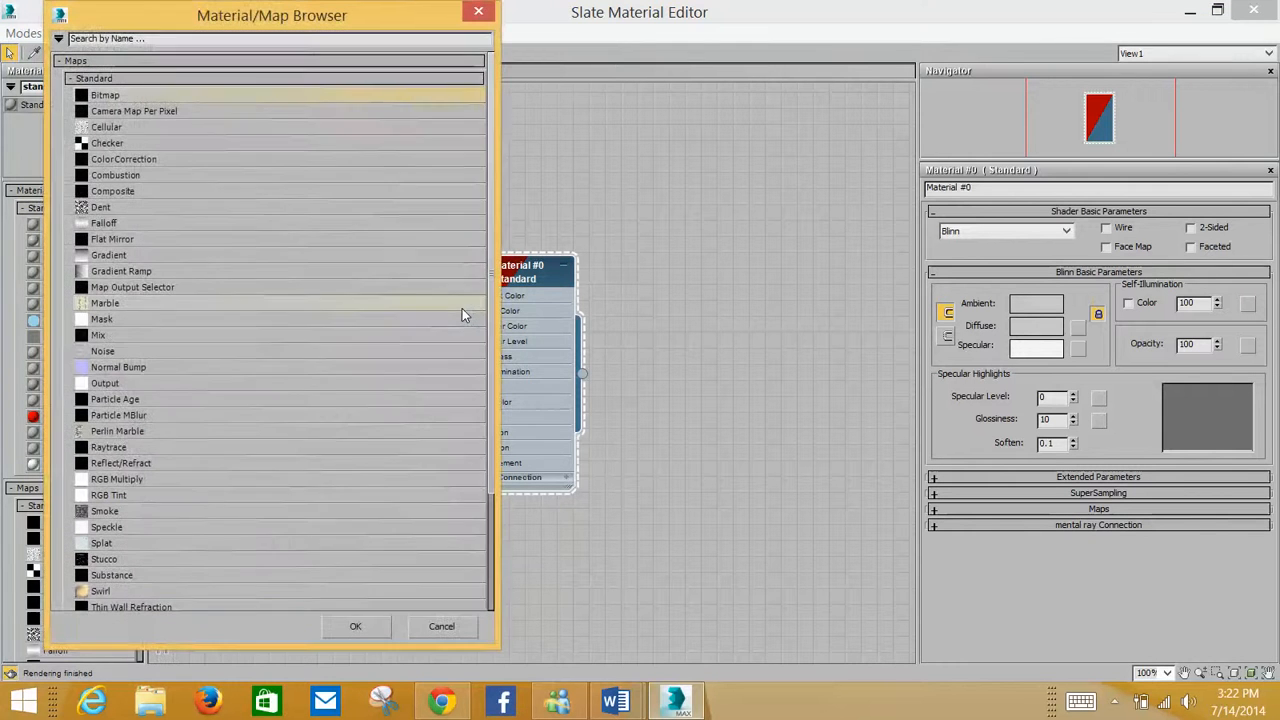
pyautogui.doubleClick(223, 97)
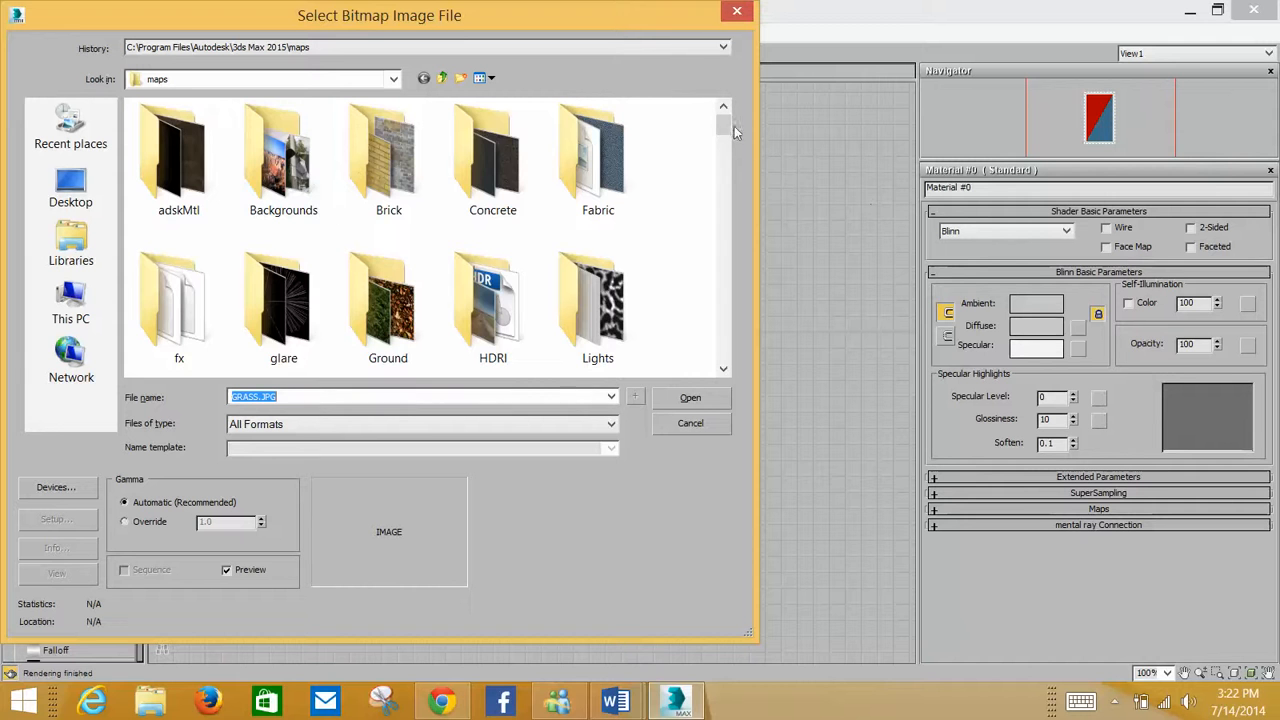
pyautogui.moveTo(727, 123); pyautogui.dragTo(728, 240)
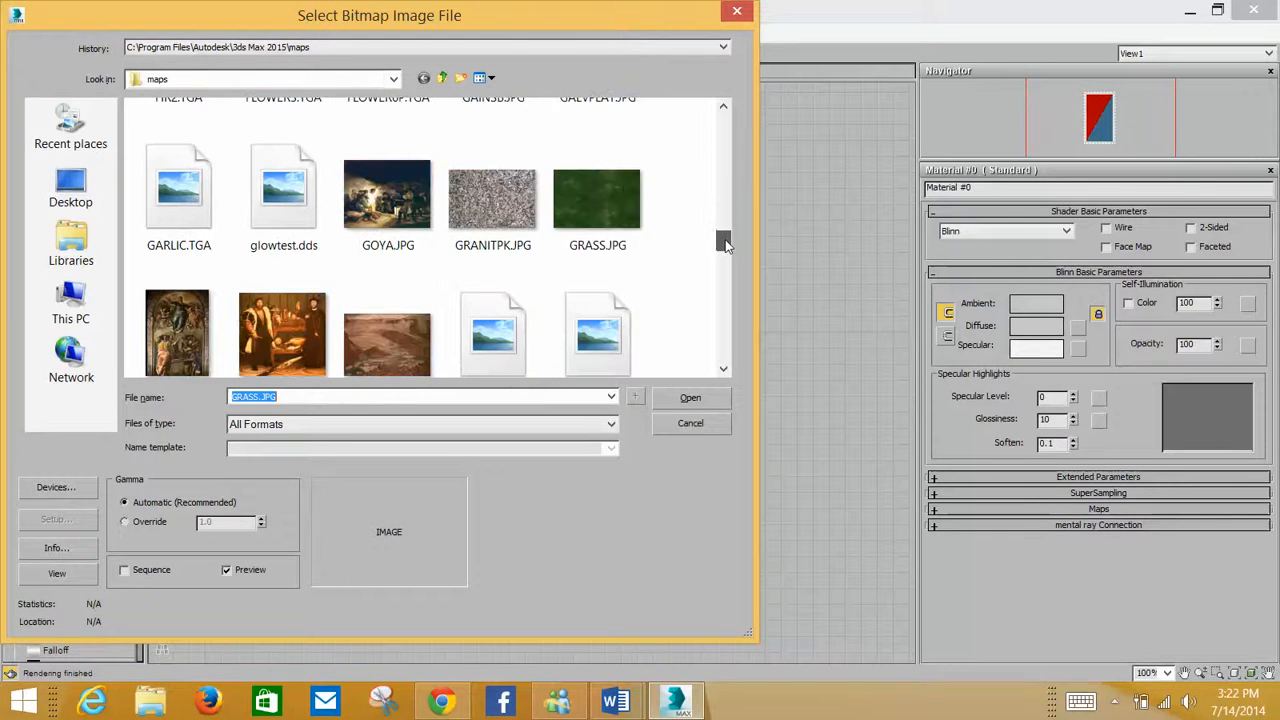
pyautogui.doubleClick(628, 208)
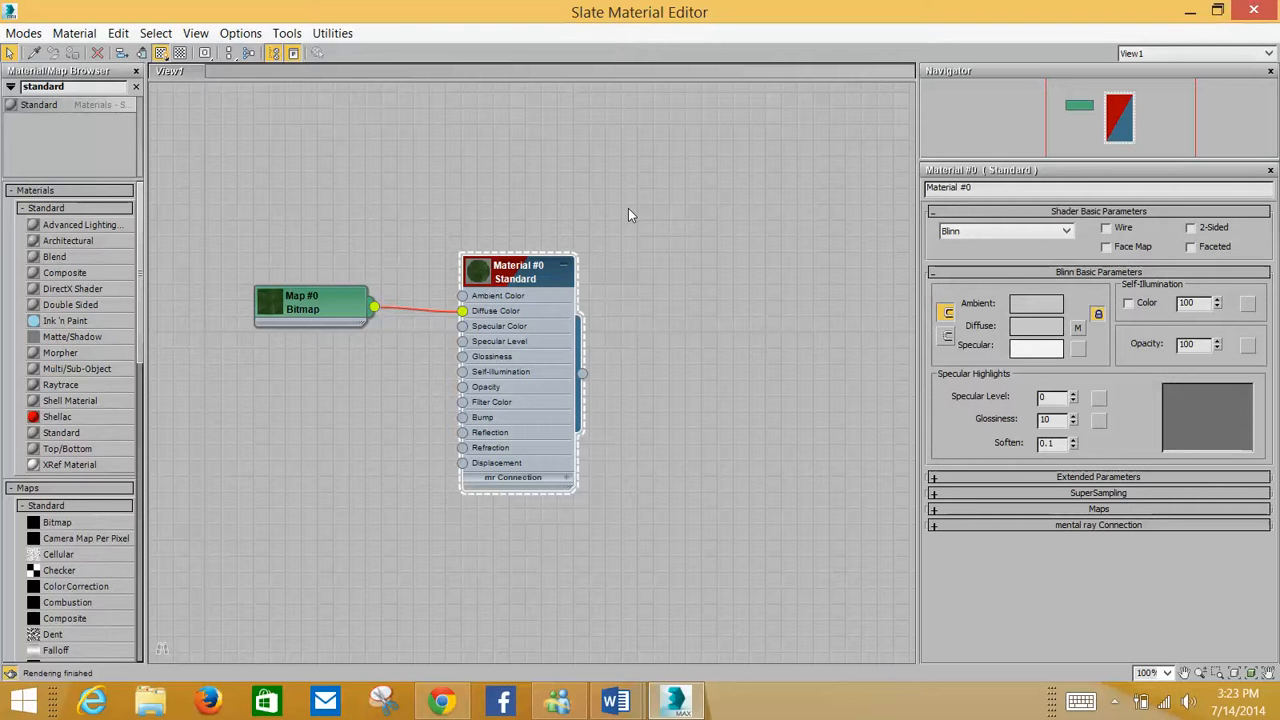
pyautogui.moveTo(434, 305); pyautogui.dragTo(463, 311)
# Select the terrain patch, assign the grass material to it, and close the material editor
pyautogui.click(1217, 11)
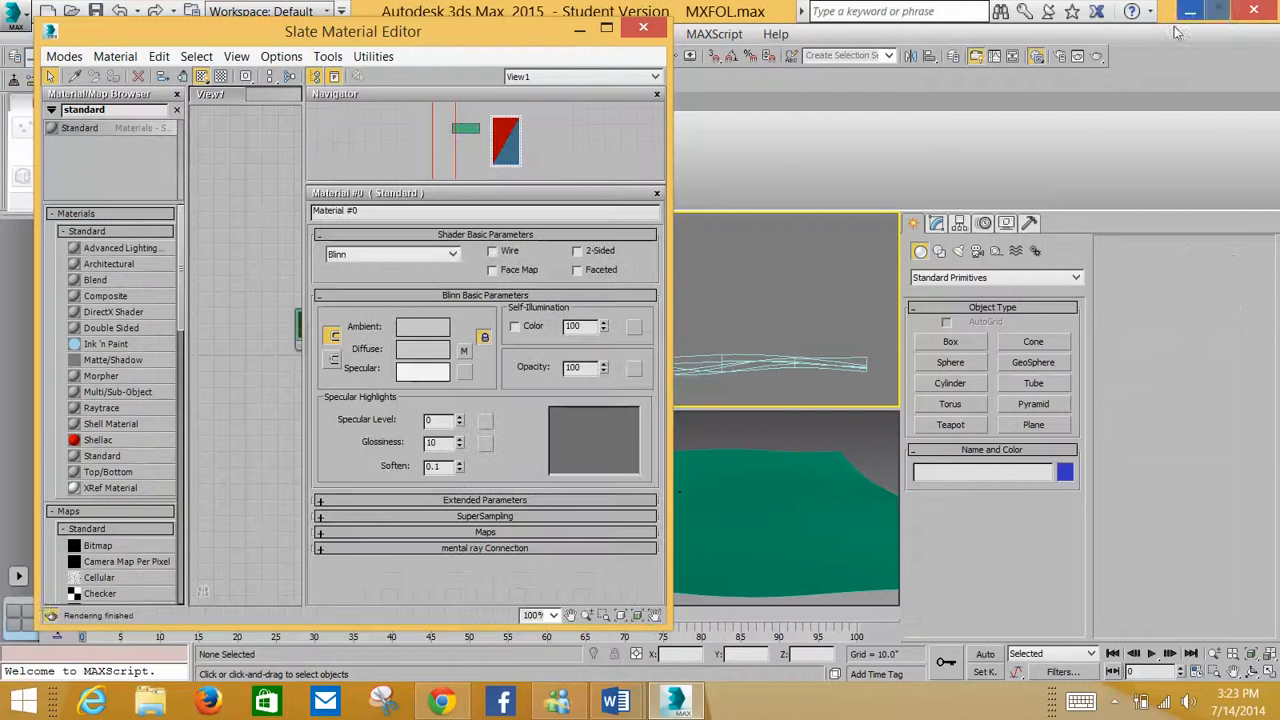
pyautogui.click(780, 525)
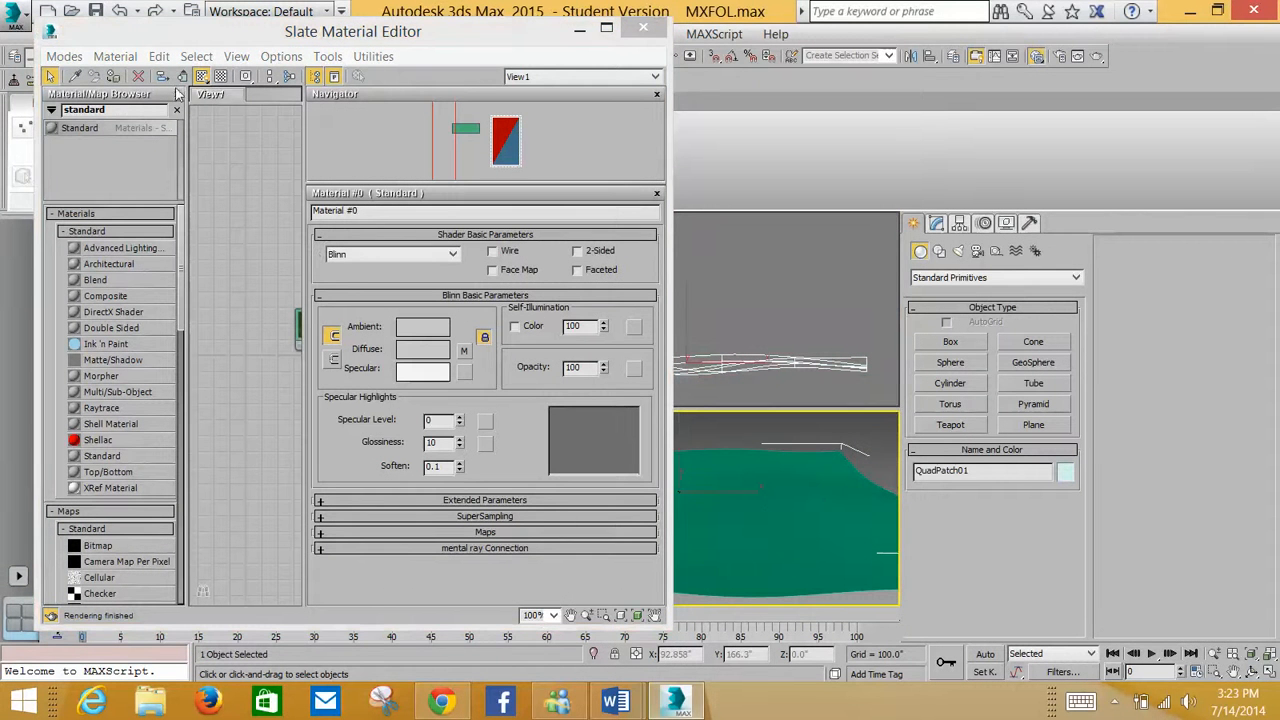
pyautogui.click(115, 76)
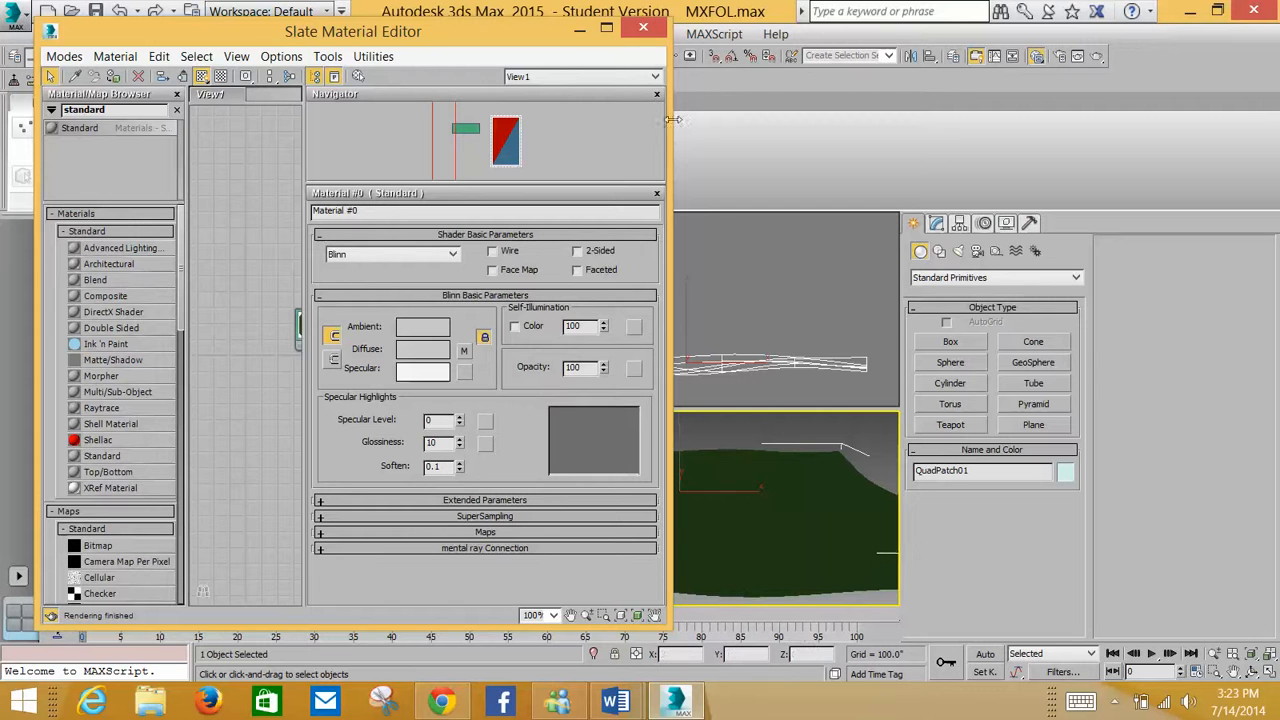
pyautogui.click(645, 28)
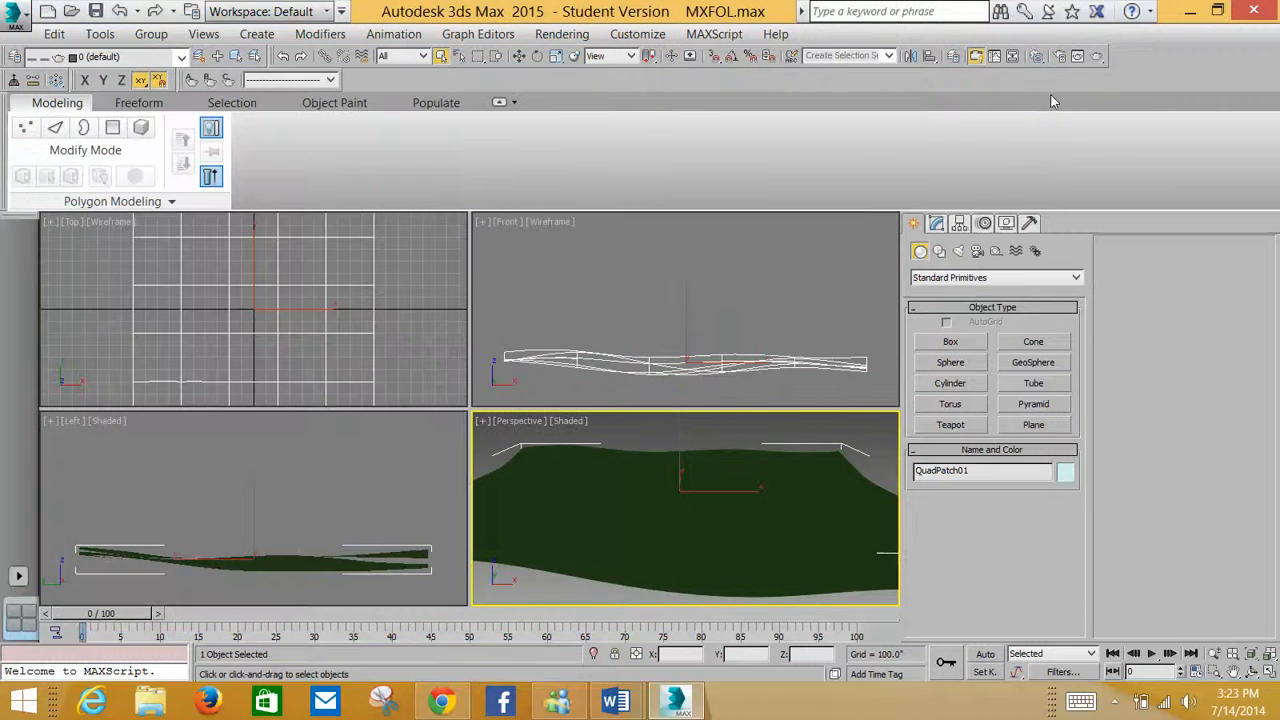
# Render the perspective view to preview the grass-textured terrain, then close the render window
pyautogui.click(1097, 58)
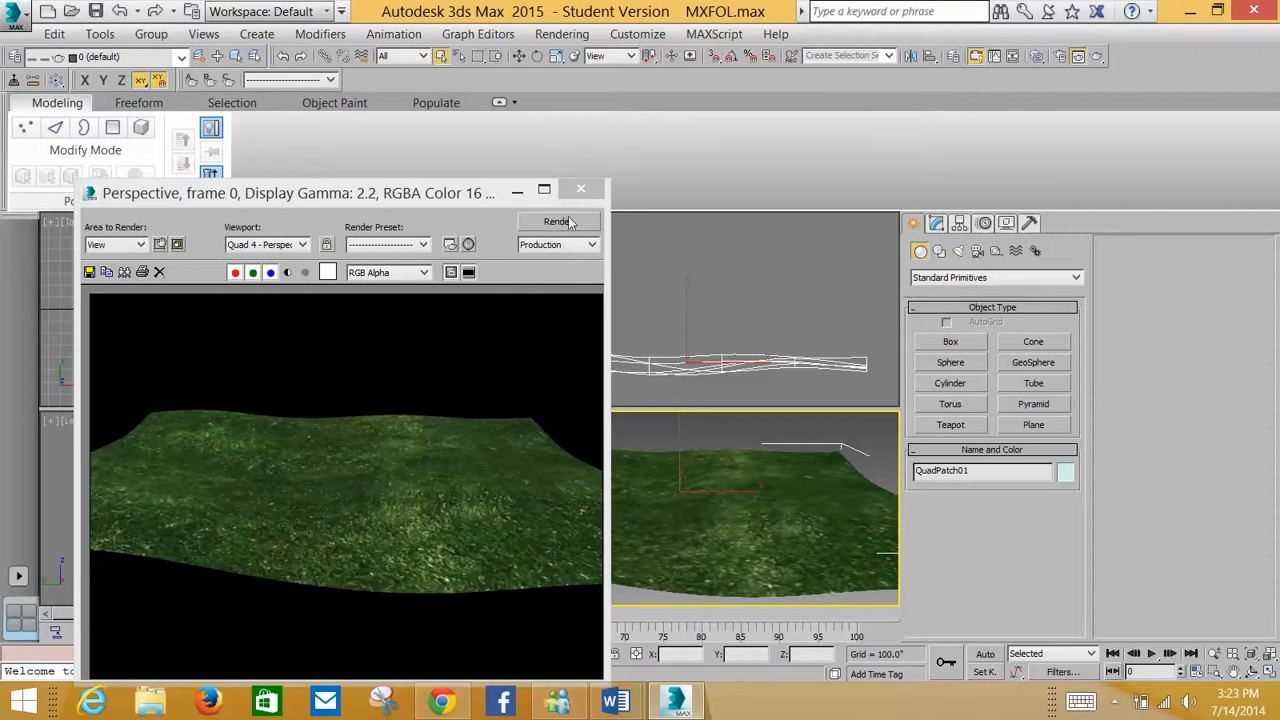
pyautogui.click(580, 189)
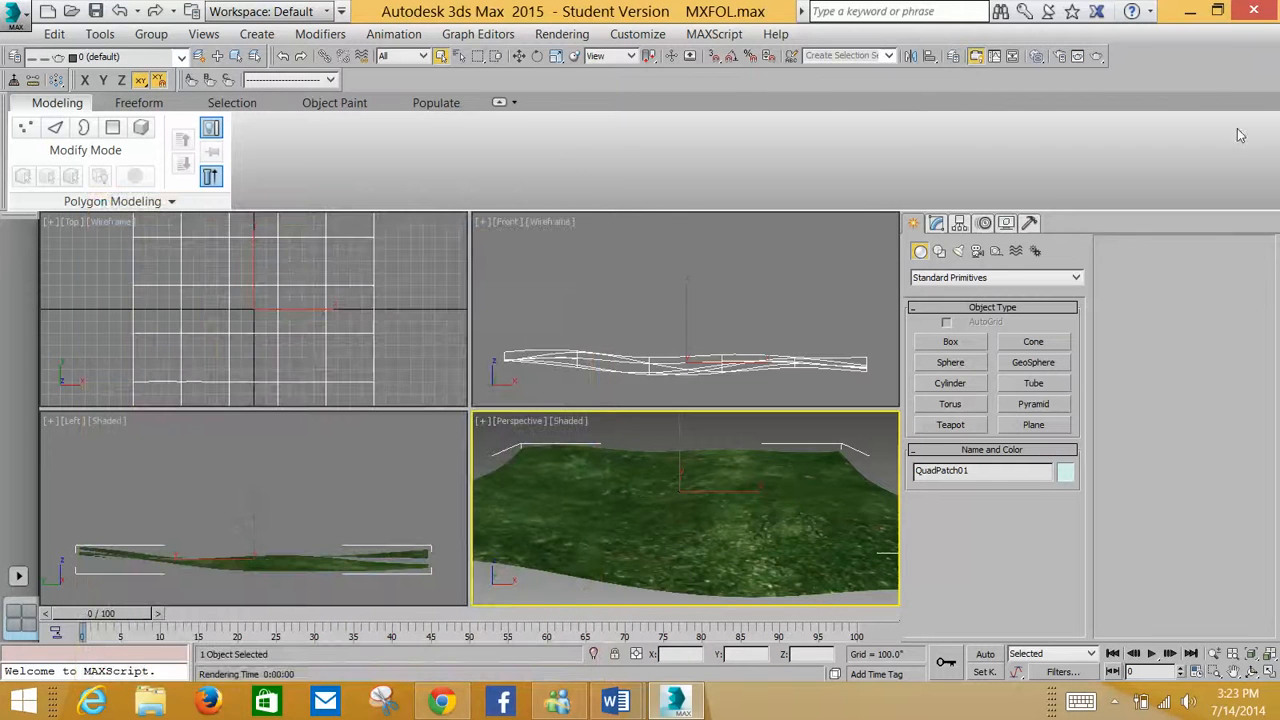
# Render an ActiveShade preview of the grass-textured terrain, then close the preview window
pyautogui.click(1096, 62)
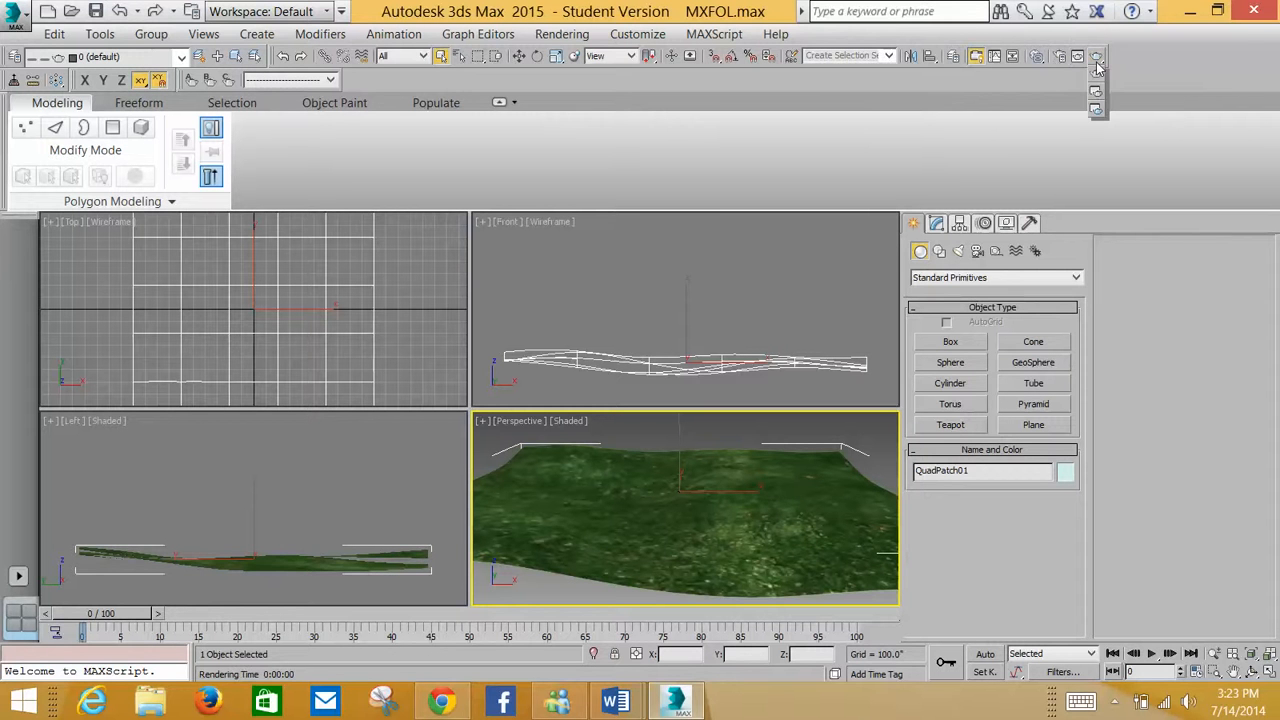
pyautogui.click(1097, 112)
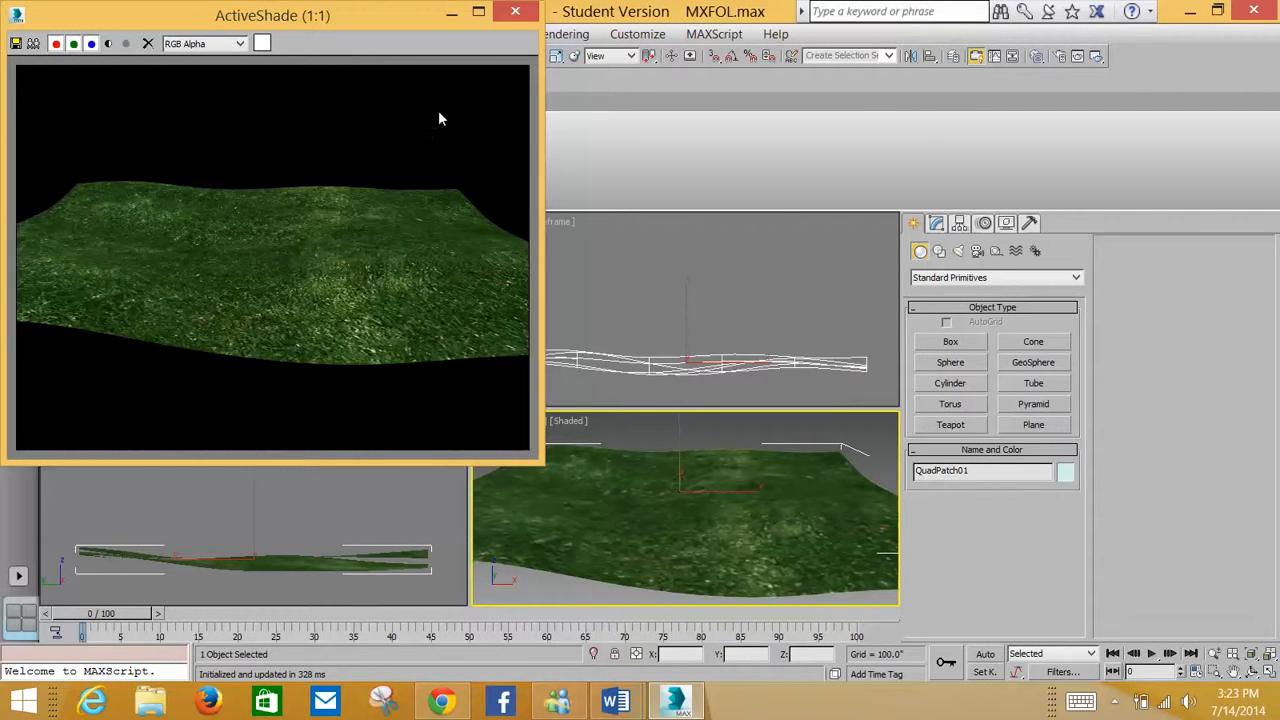
pyautogui.click(514, 14)
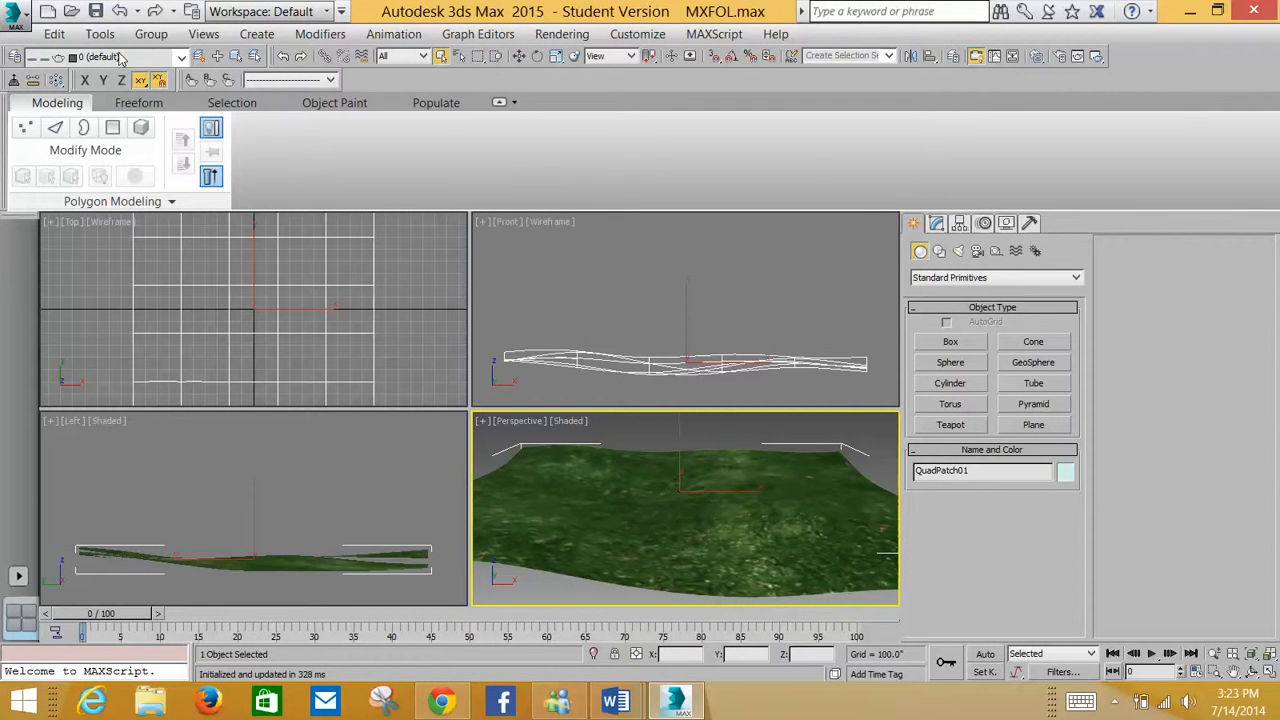
# Open the material editor and inspect the grass material's Extended Parameters and Maps rollouts
pyautogui.press('m')
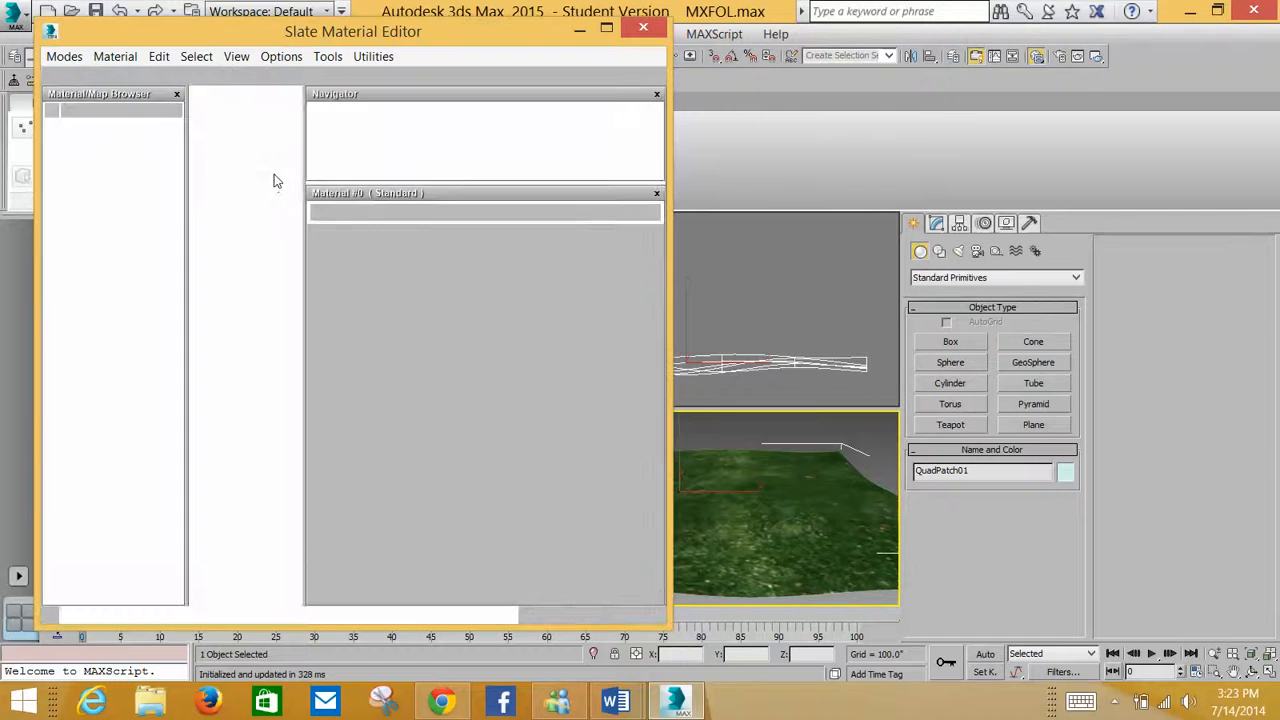
pyautogui.click(607, 31)
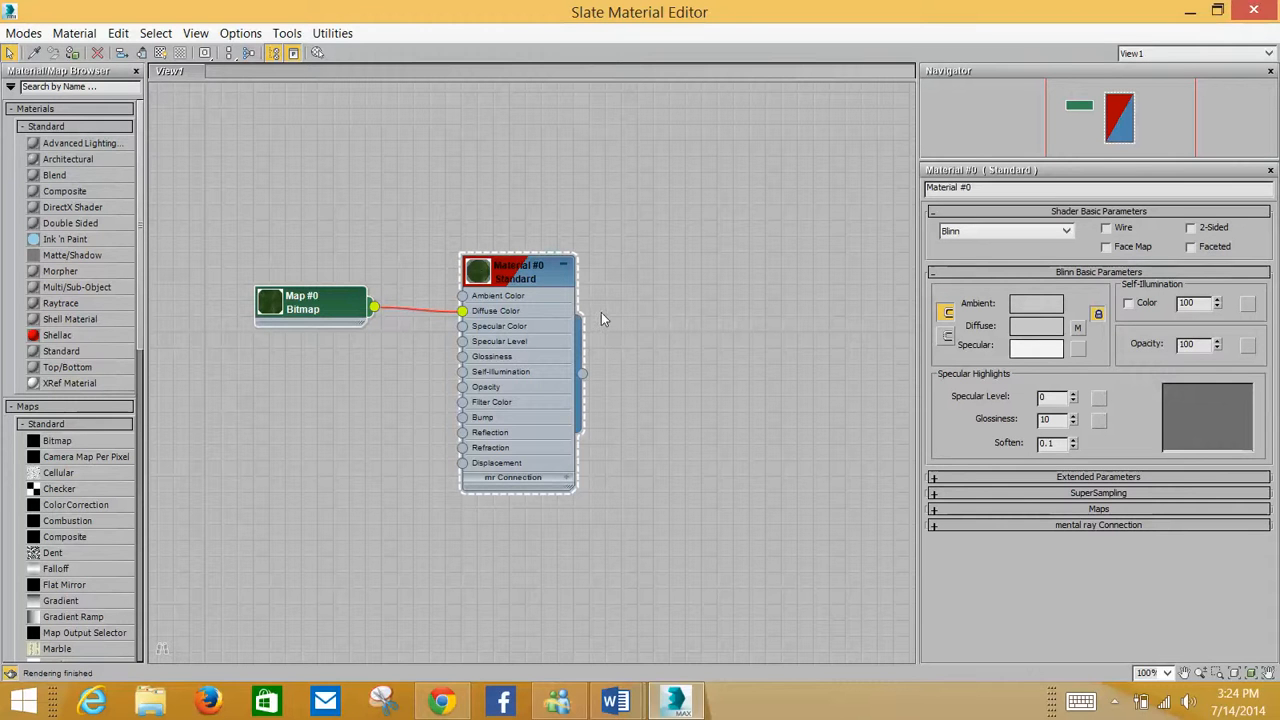
pyautogui.click(541, 273)
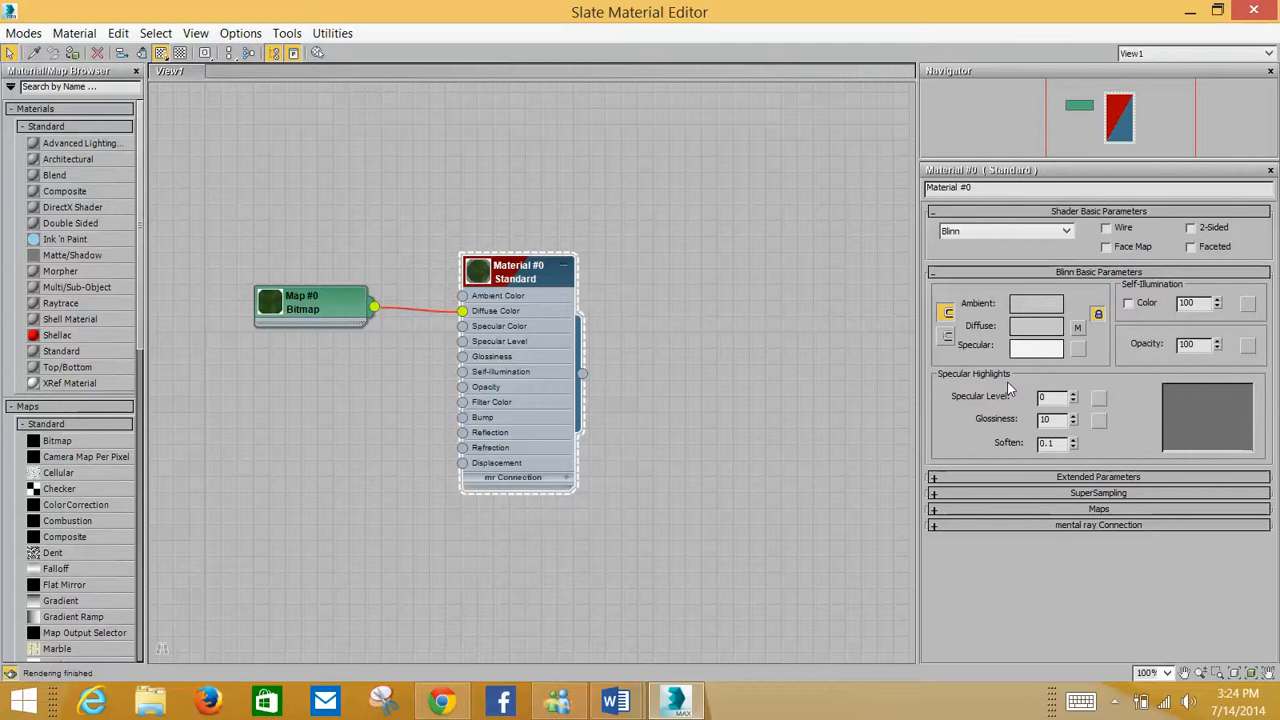
pyautogui.click(936, 478)
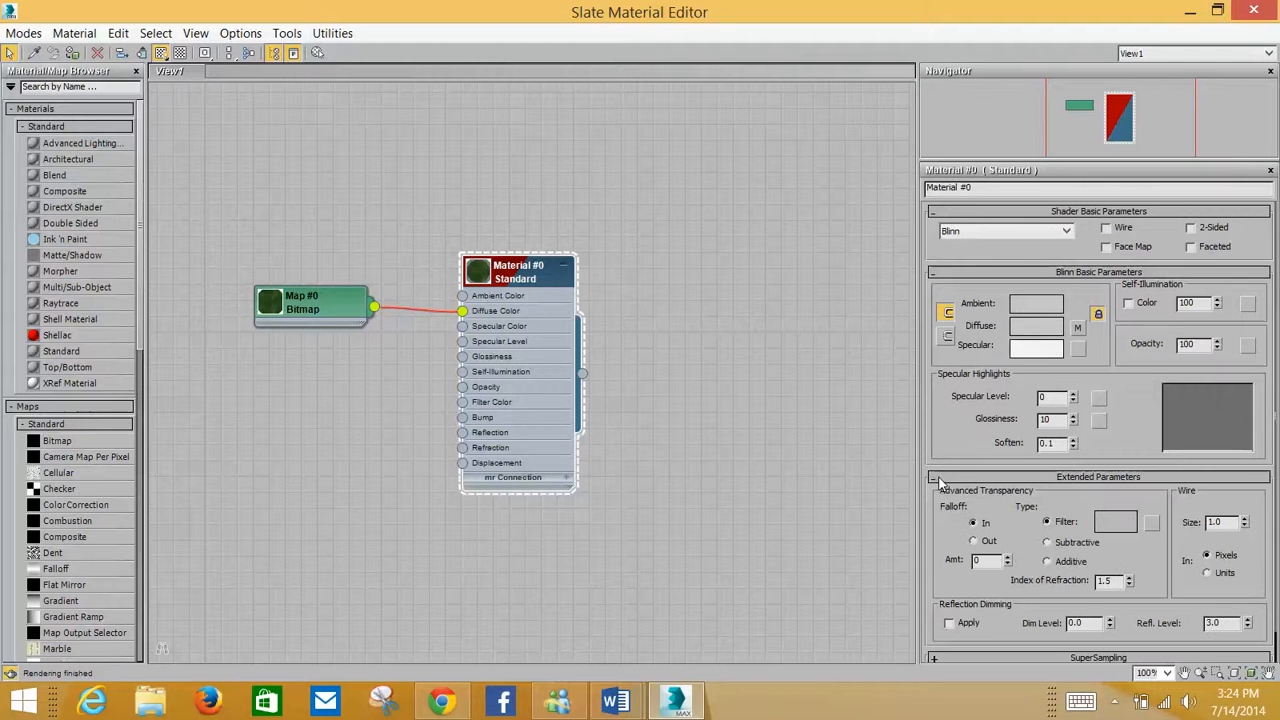
pyautogui.moveTo(951, 438); pyautogui.dragTo(941, 244)
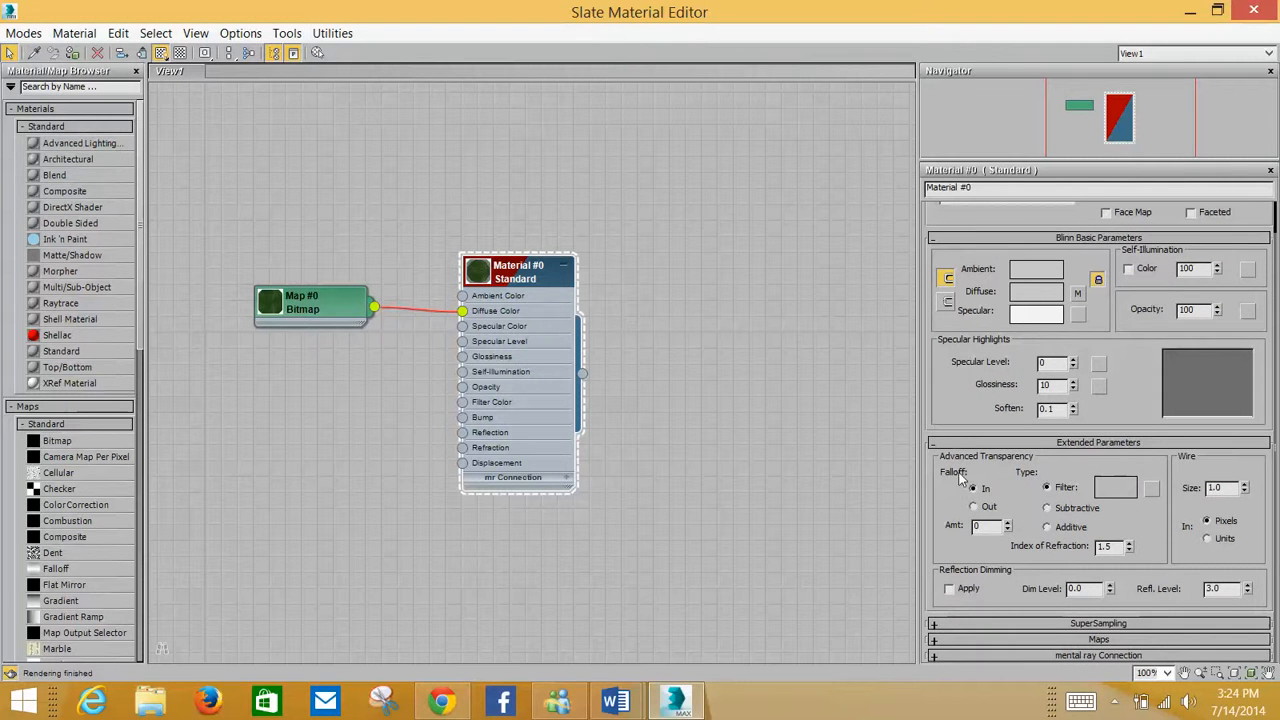
pyautogui.click(934, 640)
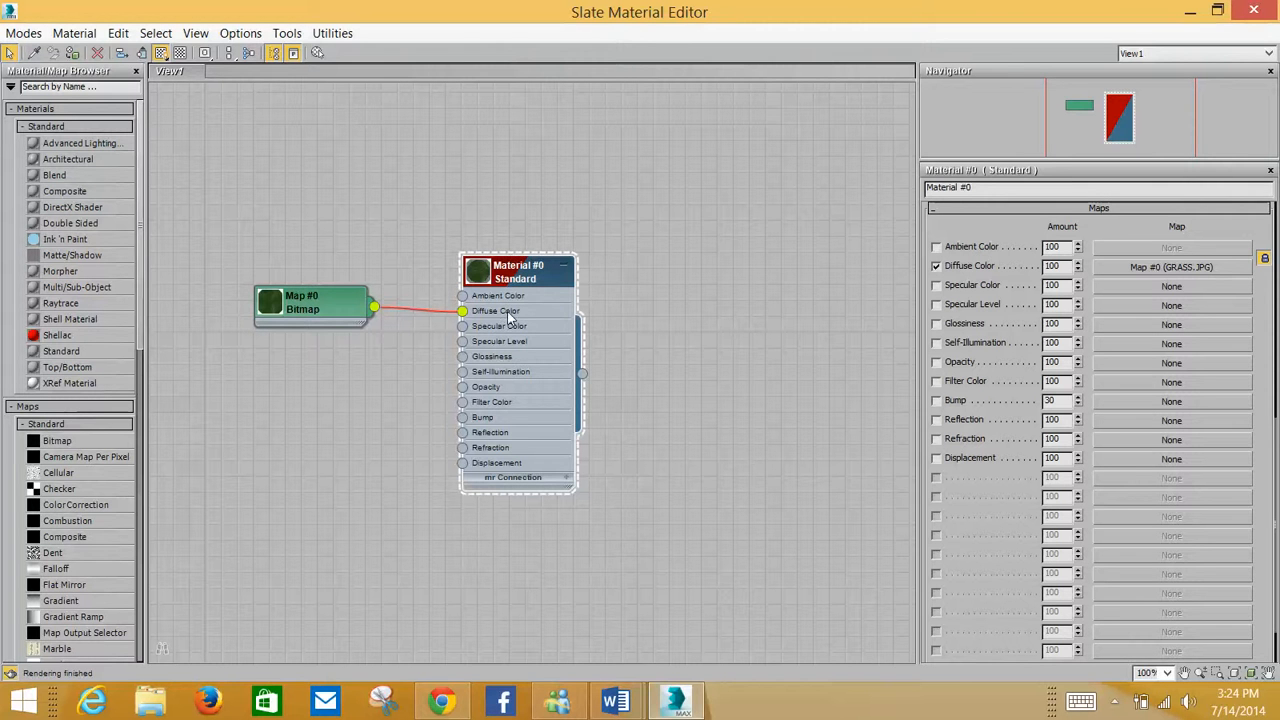
# Set the grass bitmap's U and V tiling to 2 and close the material editor
pyautogui.doubleClick(338, 300)
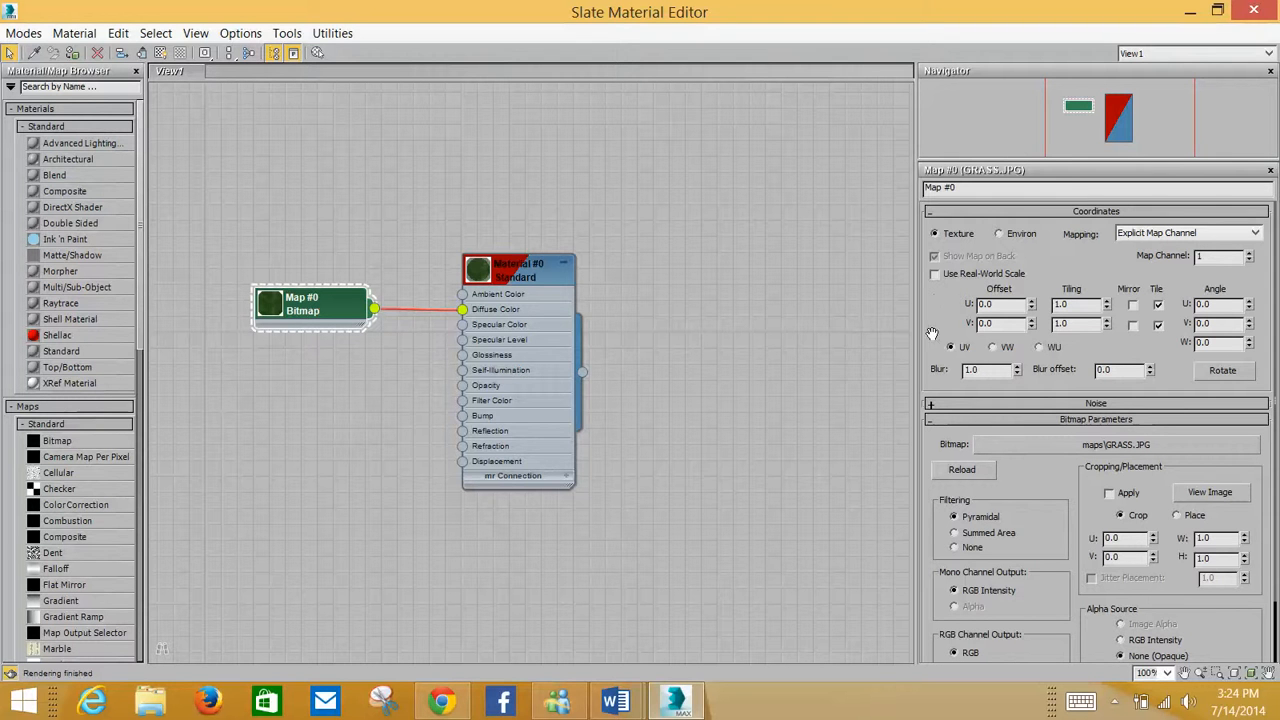
pyautogui.moveTo(930, 346); pyautogui.dragTo(932, 342)
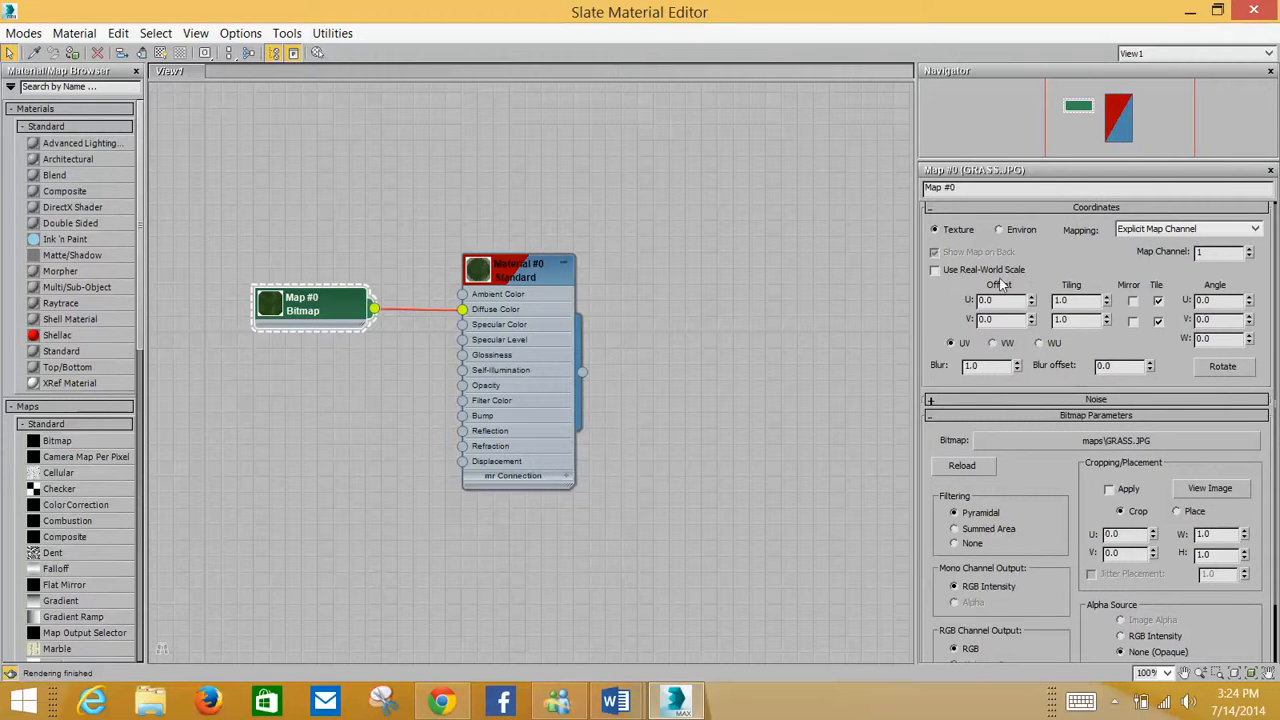
pyautogui.doubleClick(1097, 300)
pyautogui.write('2')
pyautogui.doubleClick(1085, 320)
pyautogui.write('2')
pyautogui.press('Return')
pyautogui.scroll(-2, 1050, 493)
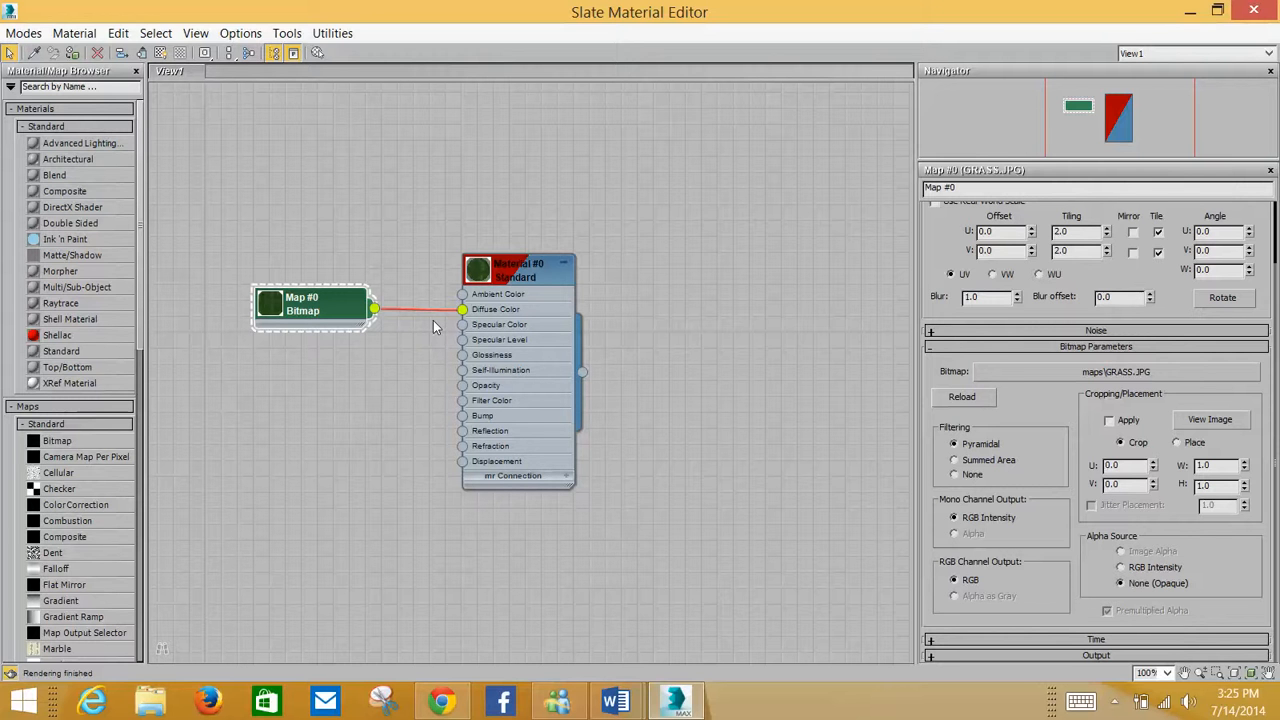
pyautogui.click(1253, 11)
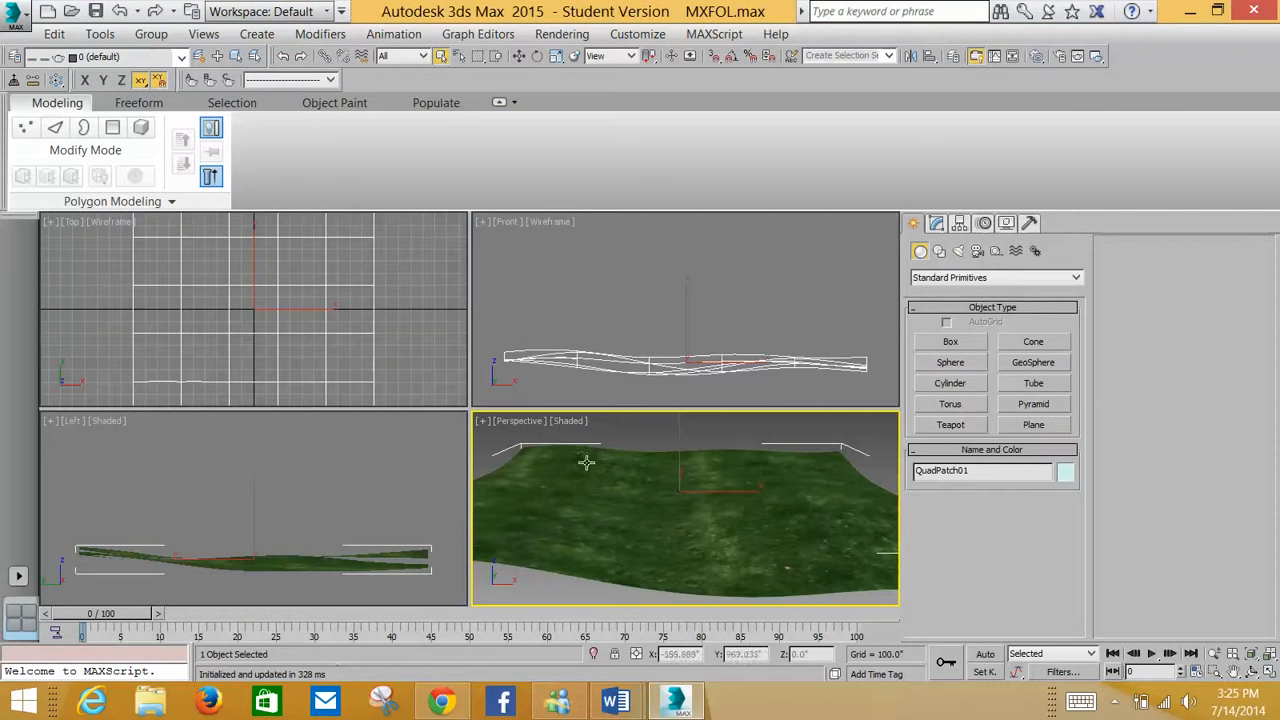
# Render an ActiveShade preview of the retiled grass terrain and close the preview window
pyautogui.moveTo(662, 512); pyautogui.dragTo(674, 494, button='middle')
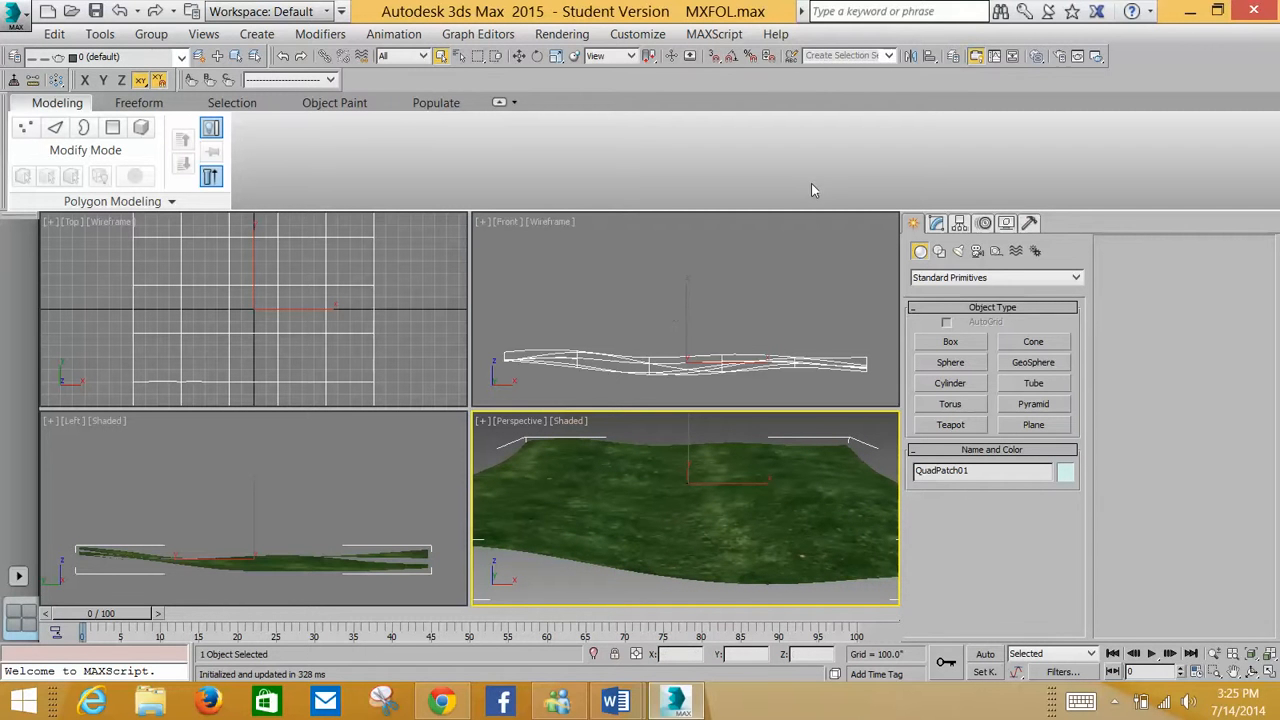
pyautogui.click(1097, 56)
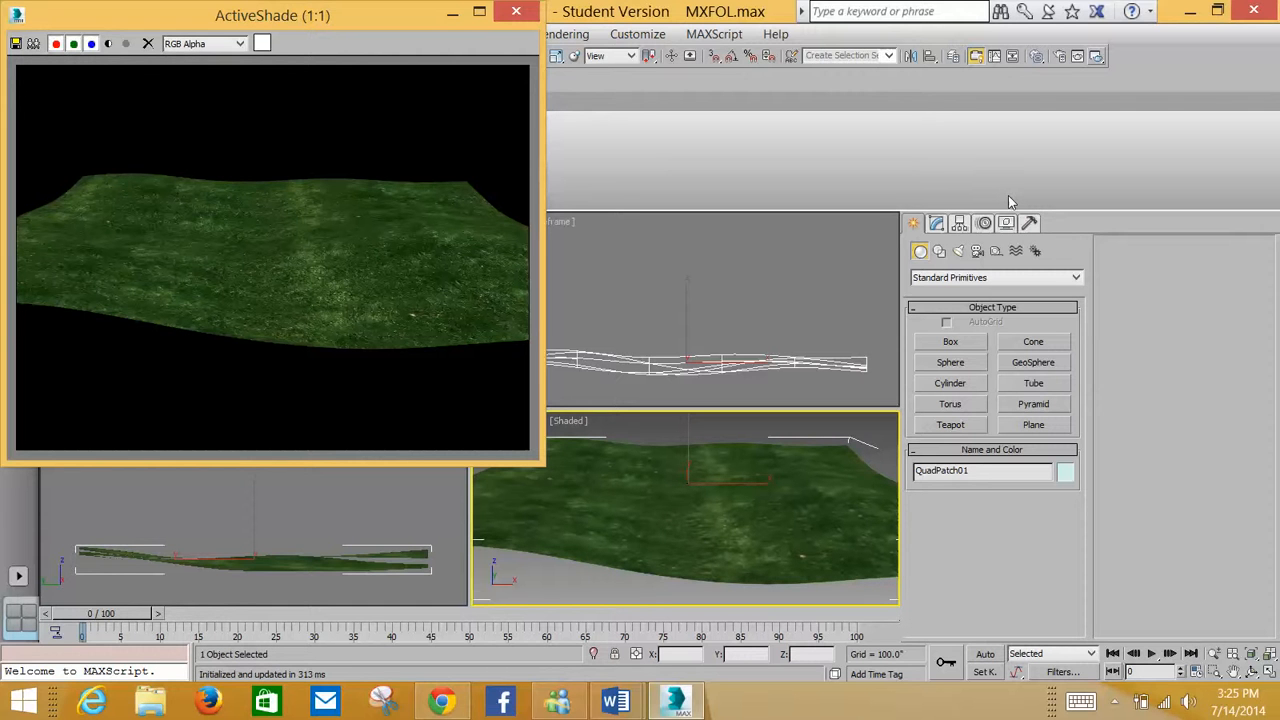
pyautogui.click(516, 11)
# Create an AEC Extended Foliage object, picking Scotch Pine, and place it on the terrain in the perspective view
pyautogui.moveTo(771, 535); pyautogui.dragTo(774, 545, button='middle')
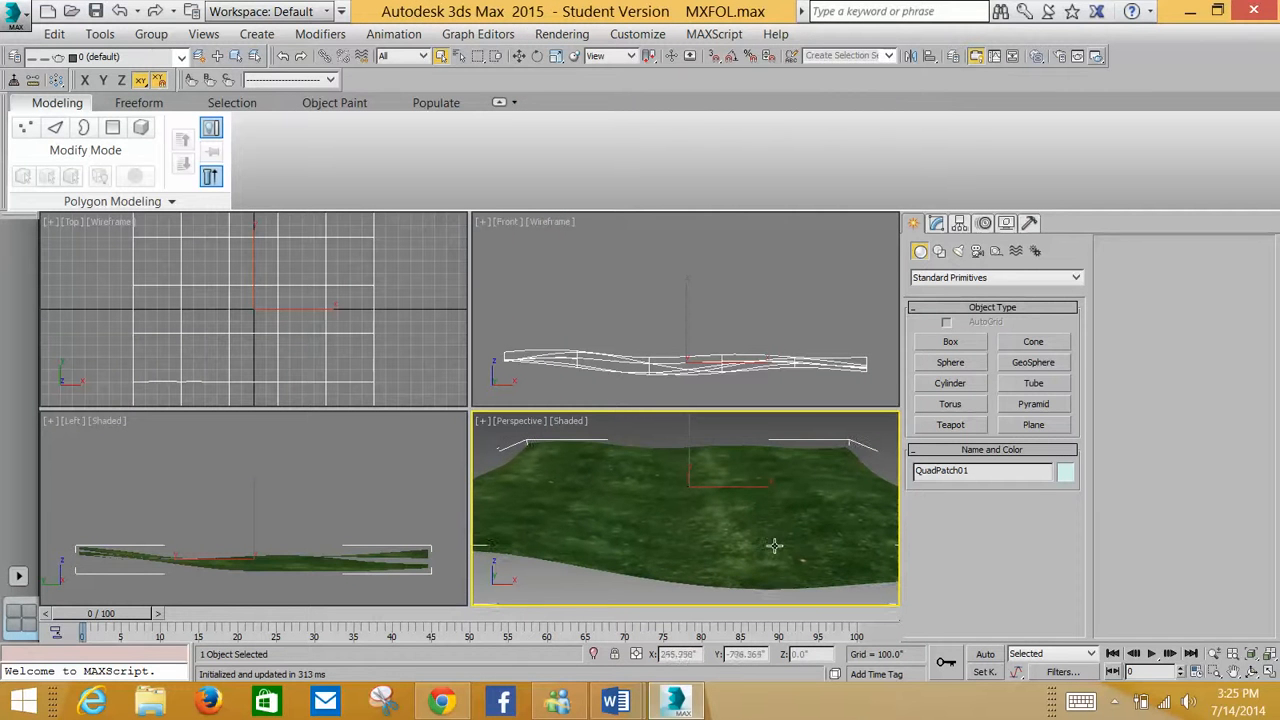
pyautogui.click(944, 280)
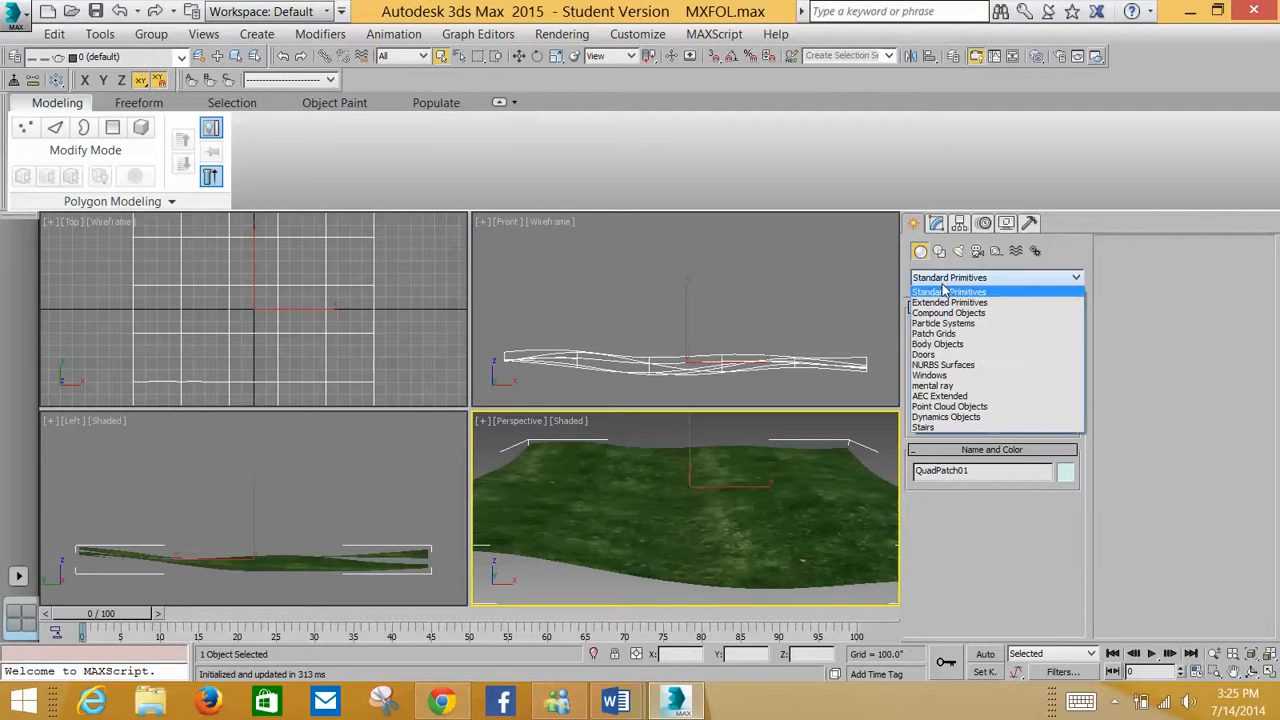
pyautogui.click(943, 290)
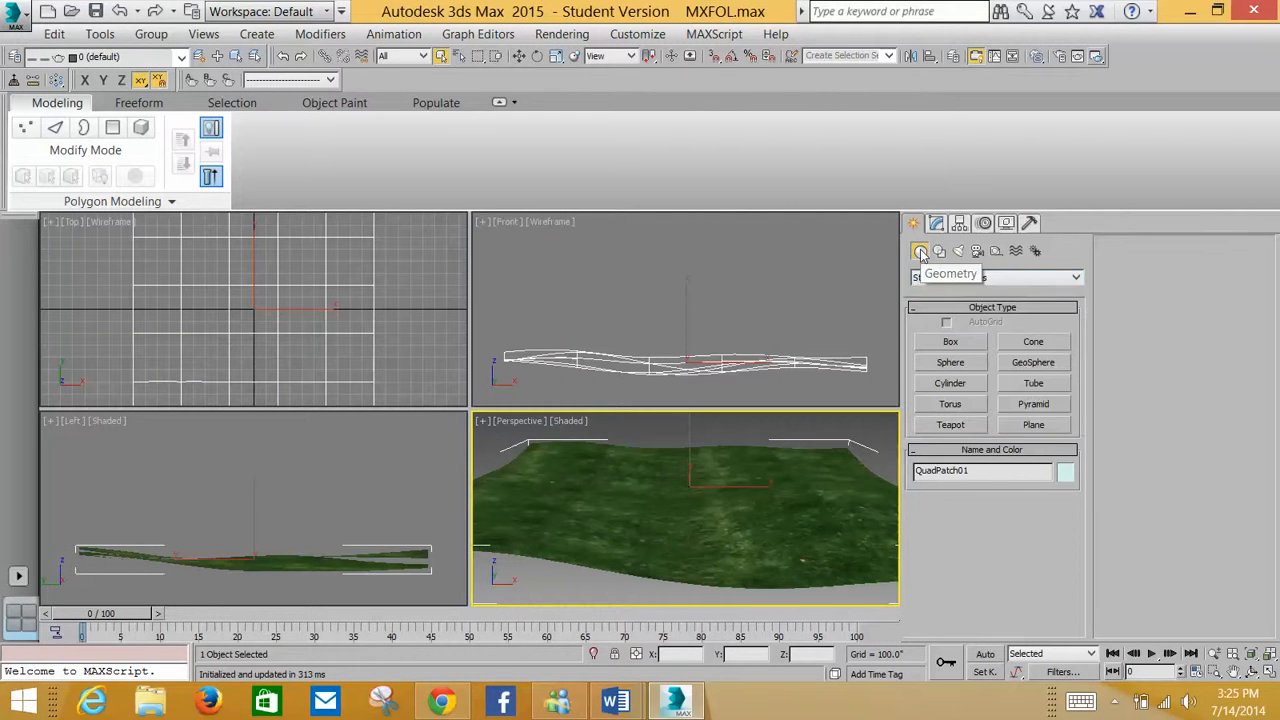
pyautogui.click(975, 280)
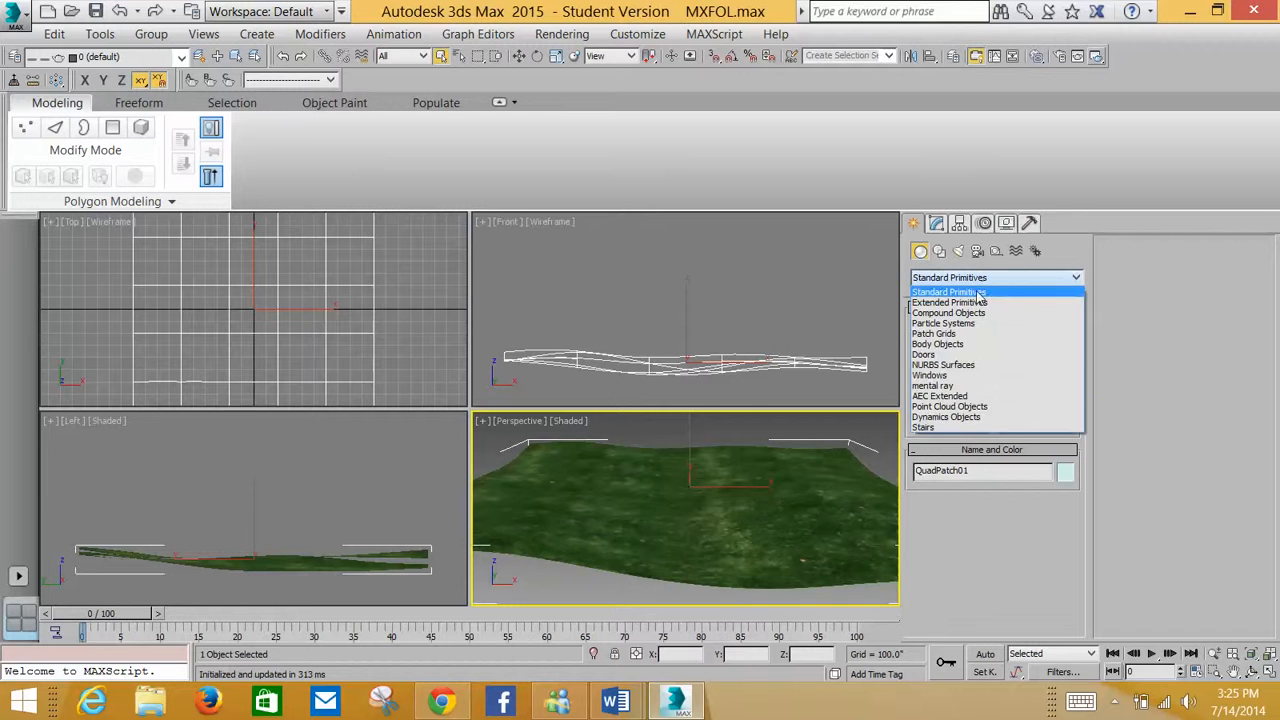
pyautogui.click(967, 398)
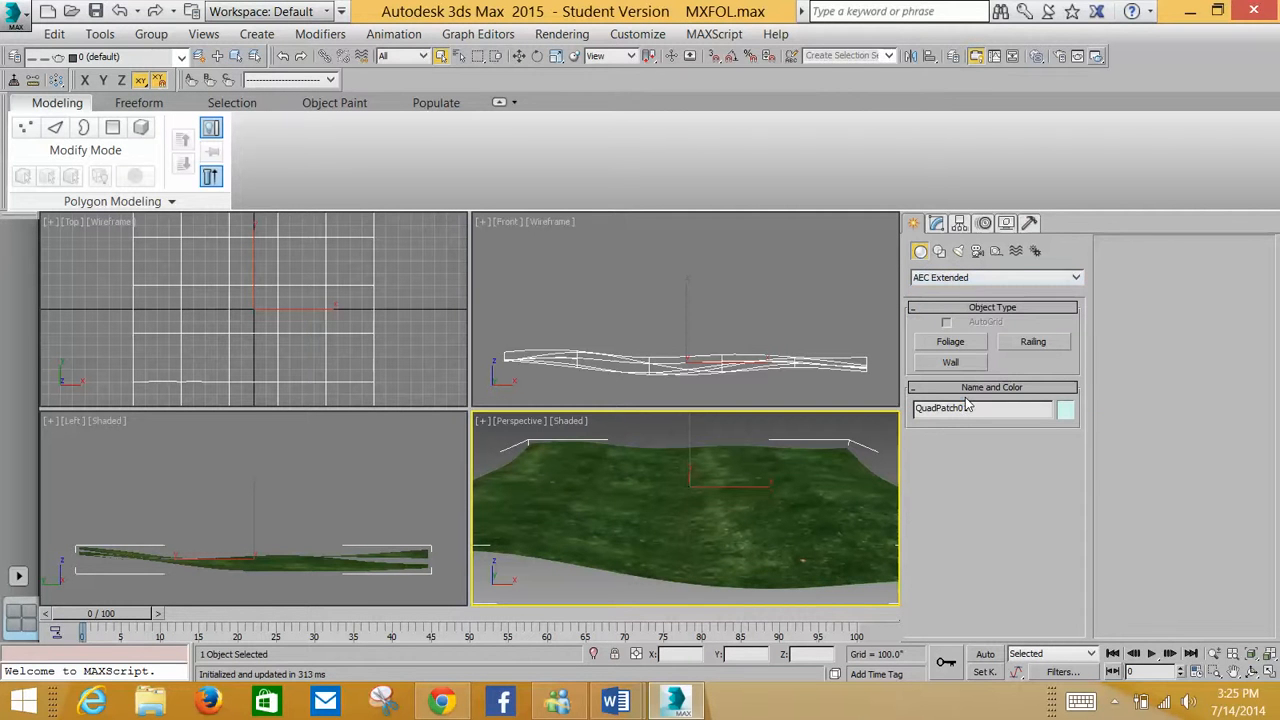
pyautogui.click(951, 342)
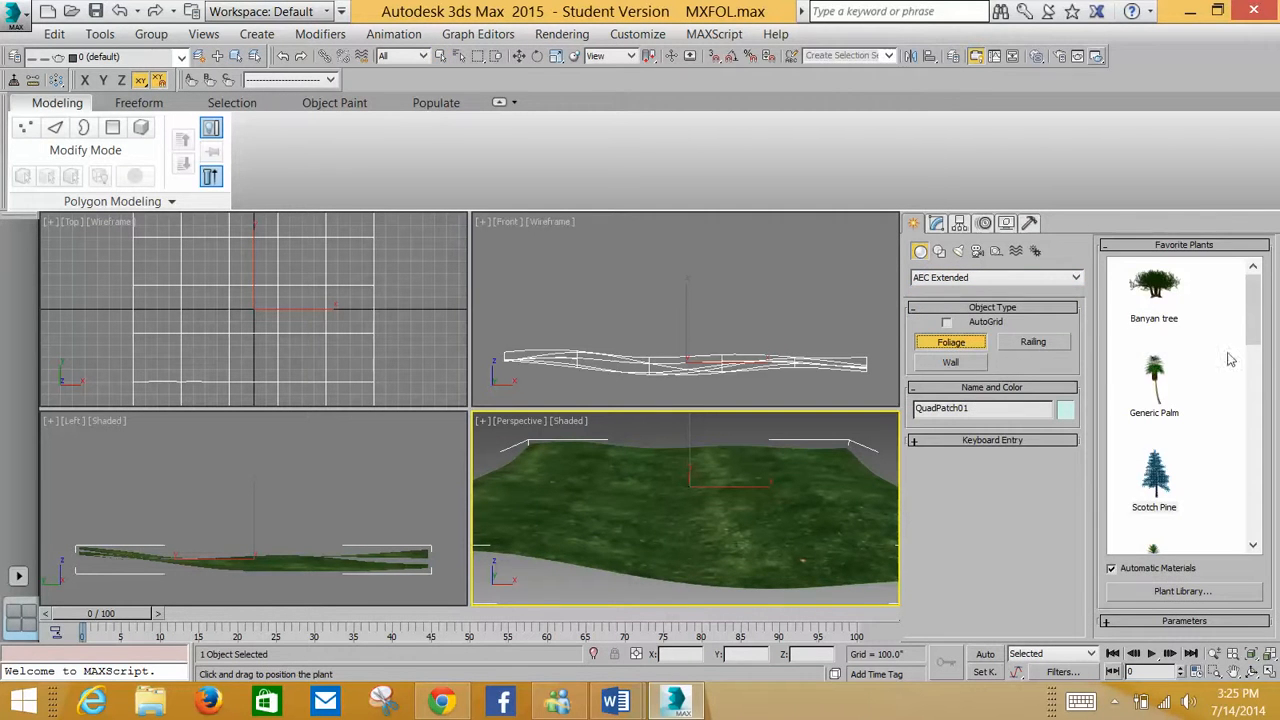
pyautogui.moveTo(1262, 317); pyautogui.dragTo(1261, 340)
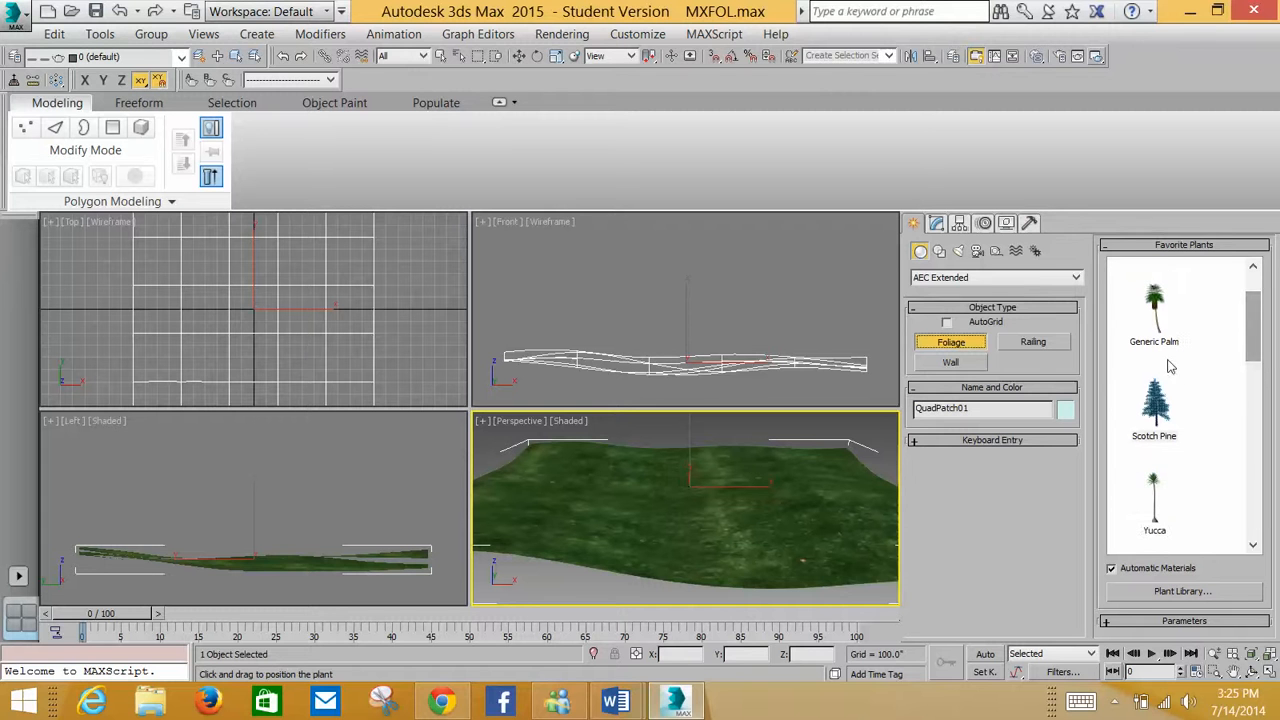
pyautogui.click(1153, 412)
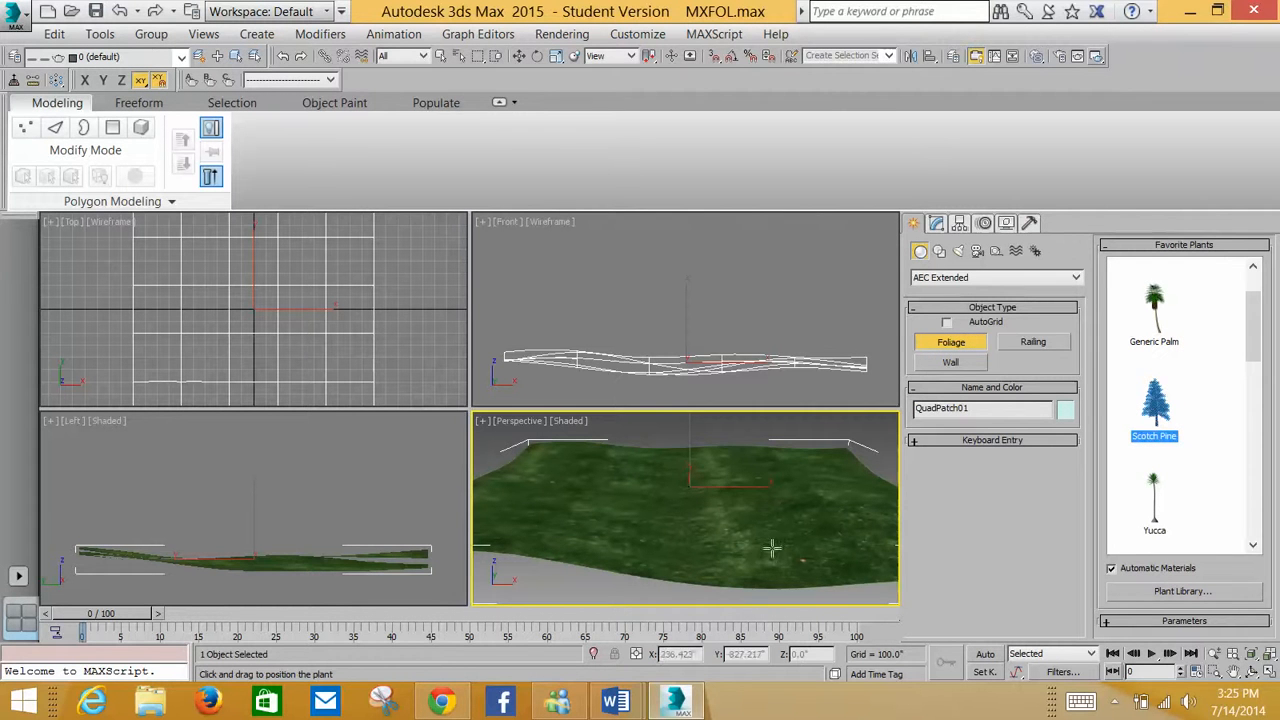
pyautogui.click(780, 452)
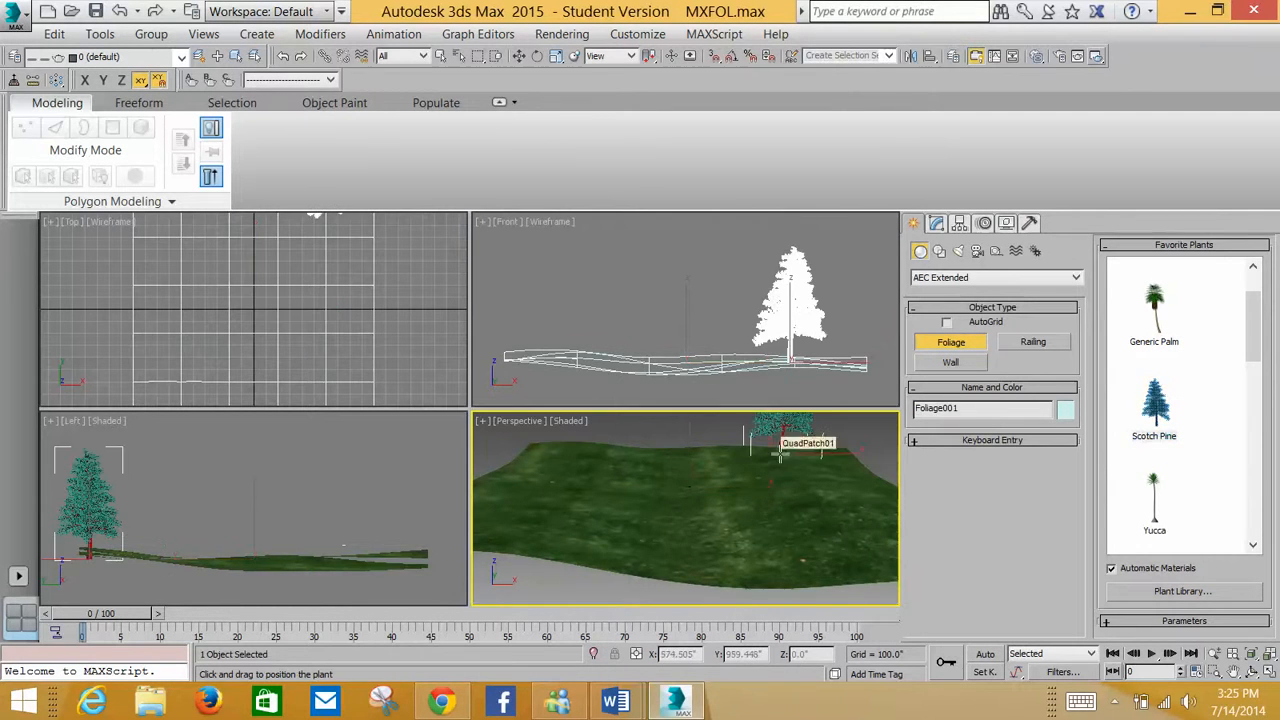
# Open the pine's parameters and set its Pruning to -0.1
pyautogui.moveTo(604, 497); pyautogui.dragTo(594, 526, button='middle')
pyautogui.scroll(-5, 600, 526)
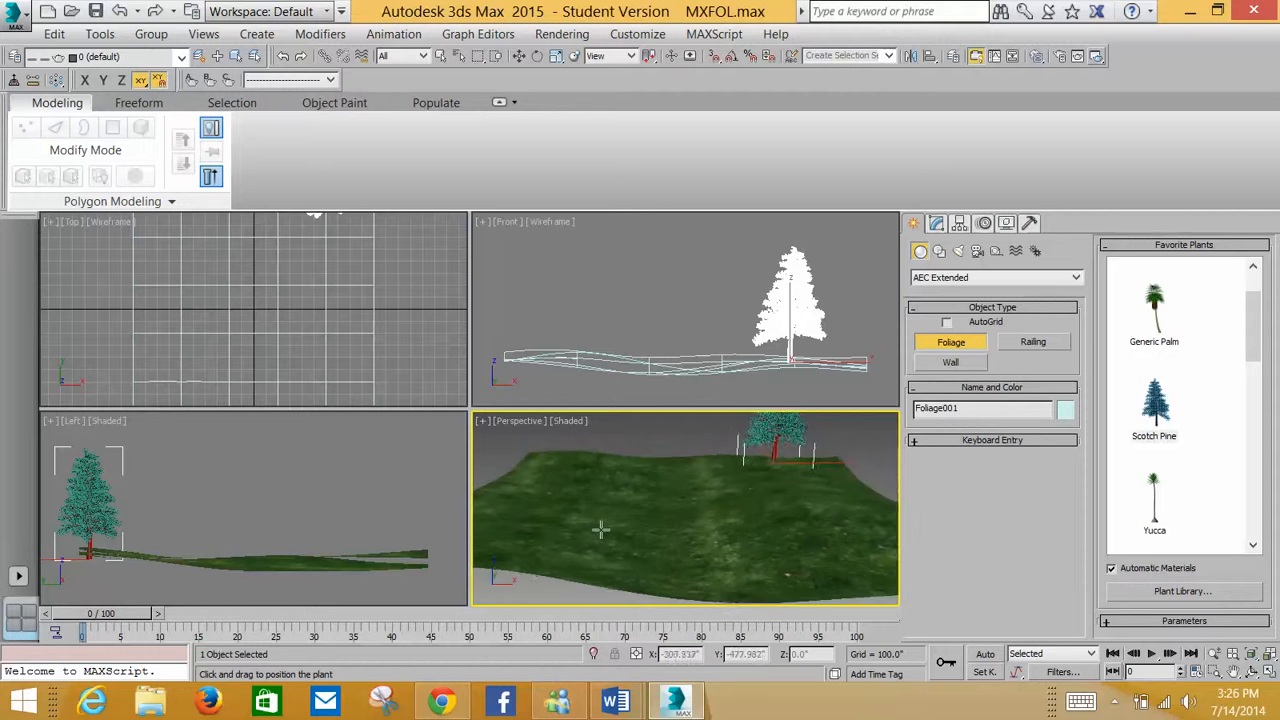
pyautogui.scroll(-4, 608, 528)
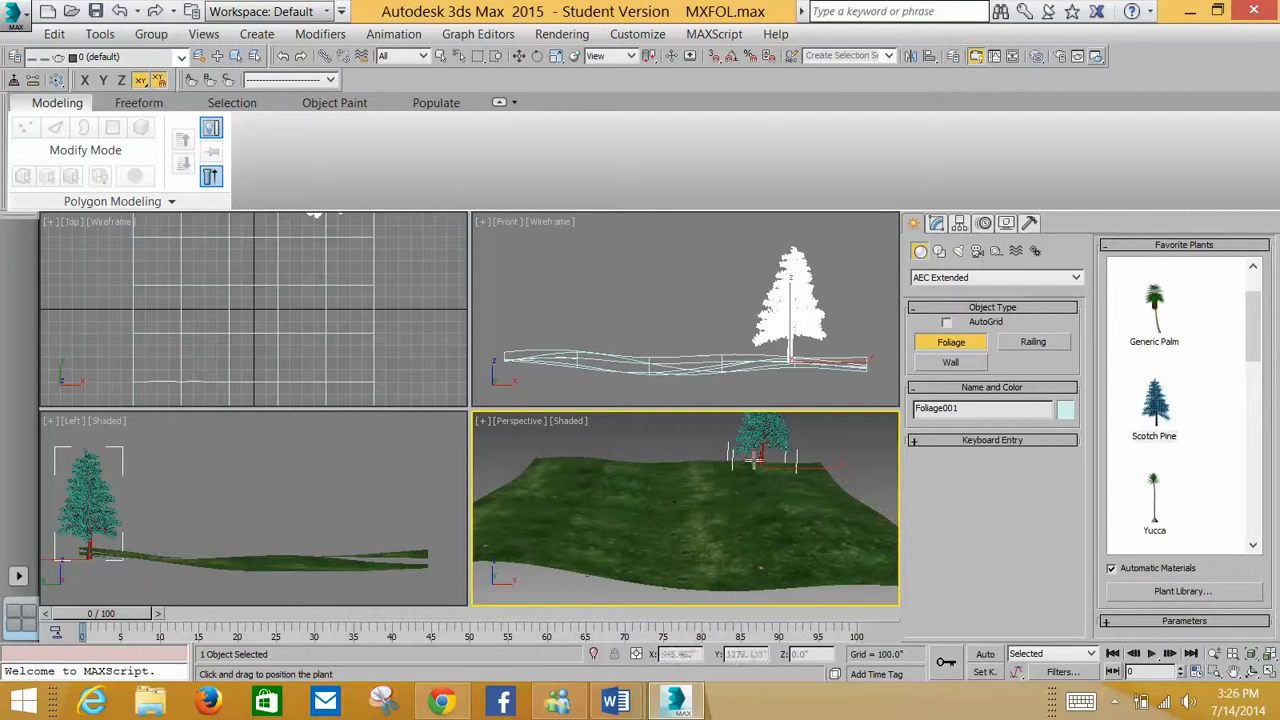
pyautogui.click(937, 222)
pyautogui.scroll(10, 762, 470)
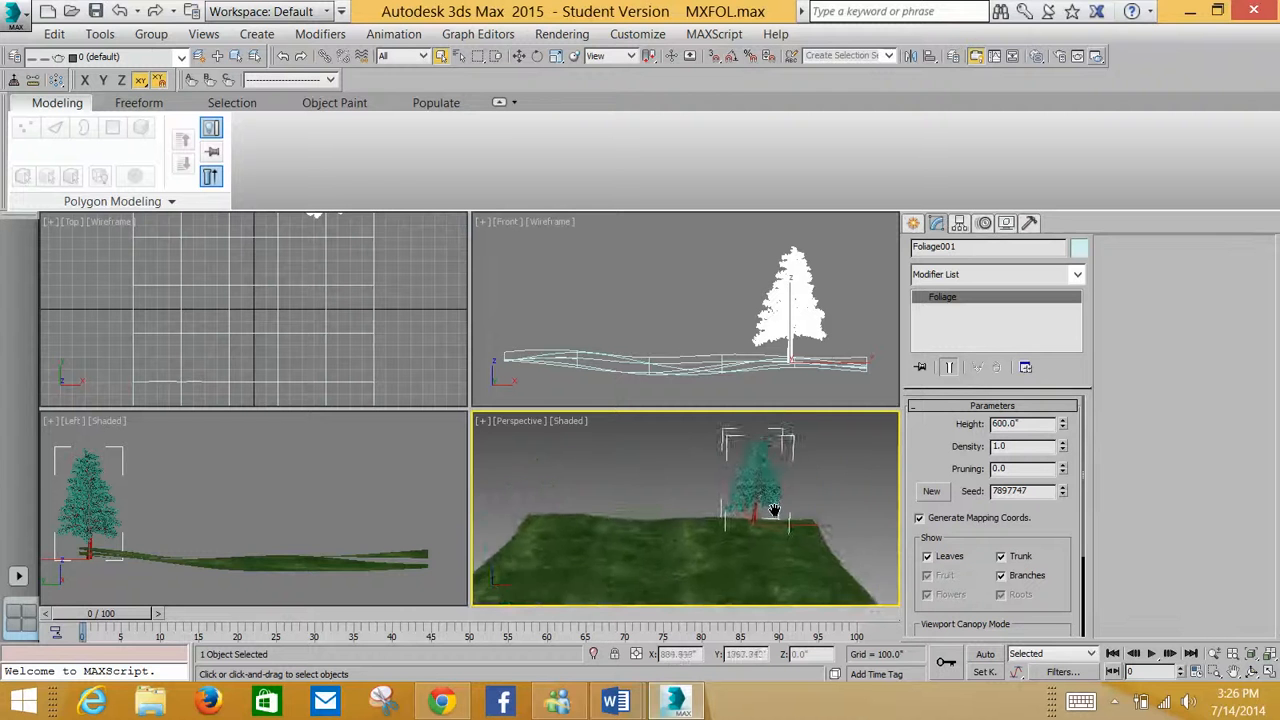
pyautogui.scroll(-10, 771, 480)
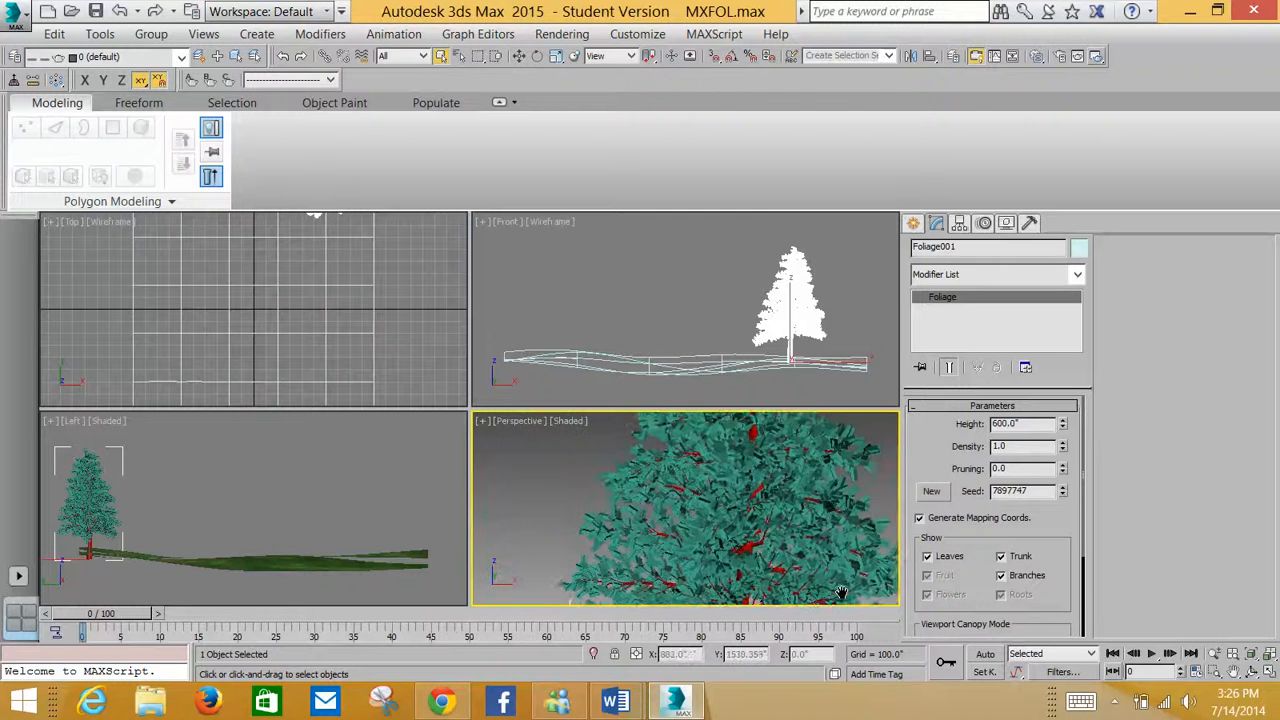
pyautogui.moveTo(824, 542); pyautogui.dragTo(748, 502, button='middle')
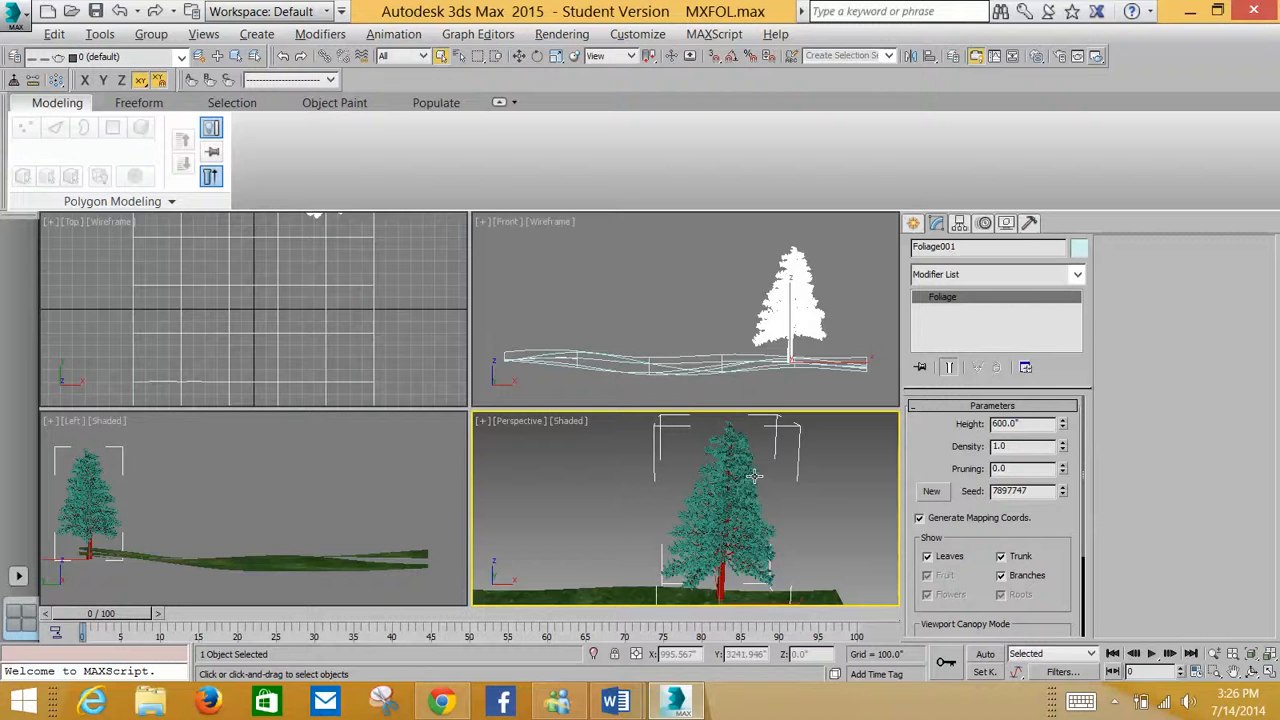
pyautogui.hotkey('alt', 'w')
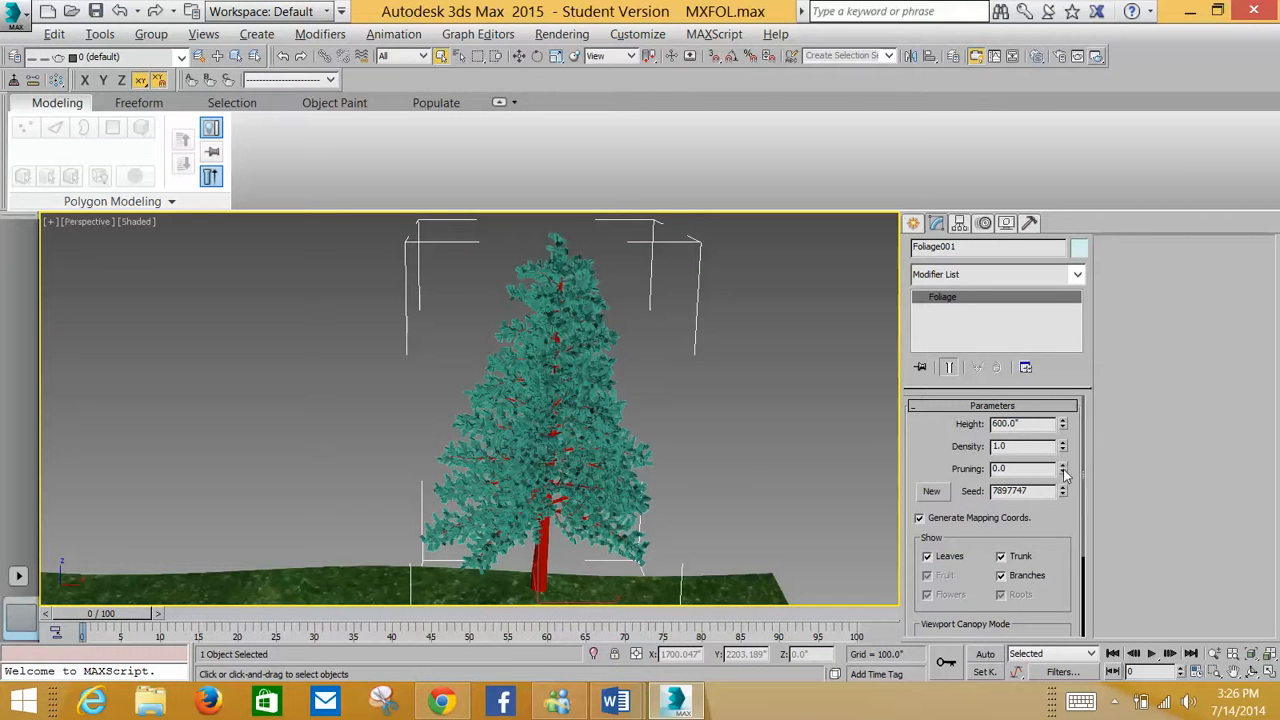
pyautogui.moveTo(1064, 474)
pyautogui.mouseDown()
pyautogui.moveTo(1058, 455)
pyautogui.moveTo(1056, 469)
pyautogui.mouseUp()
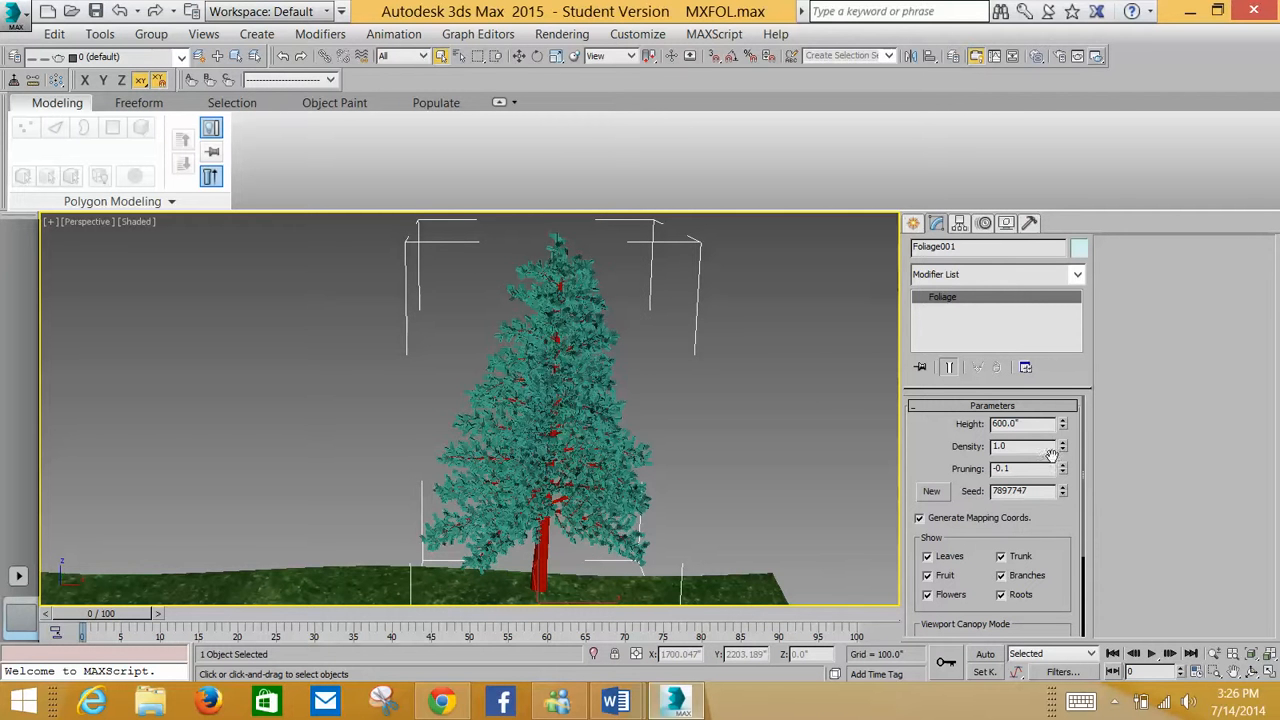
# Set the pine's Density to 0.2 and its Height to 510
pyautogui.moveTo(1058, 446); pyautogui.dragTo(1064, 448)
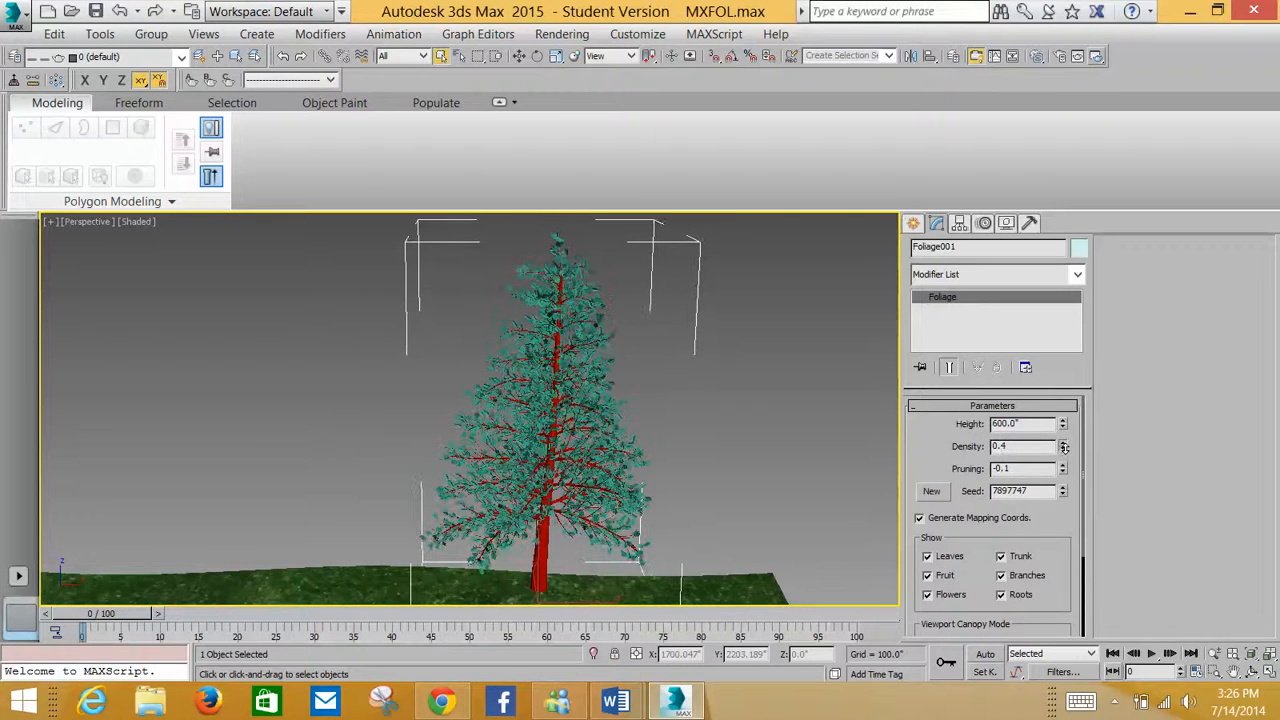
pyautogui.click(1064, 449)
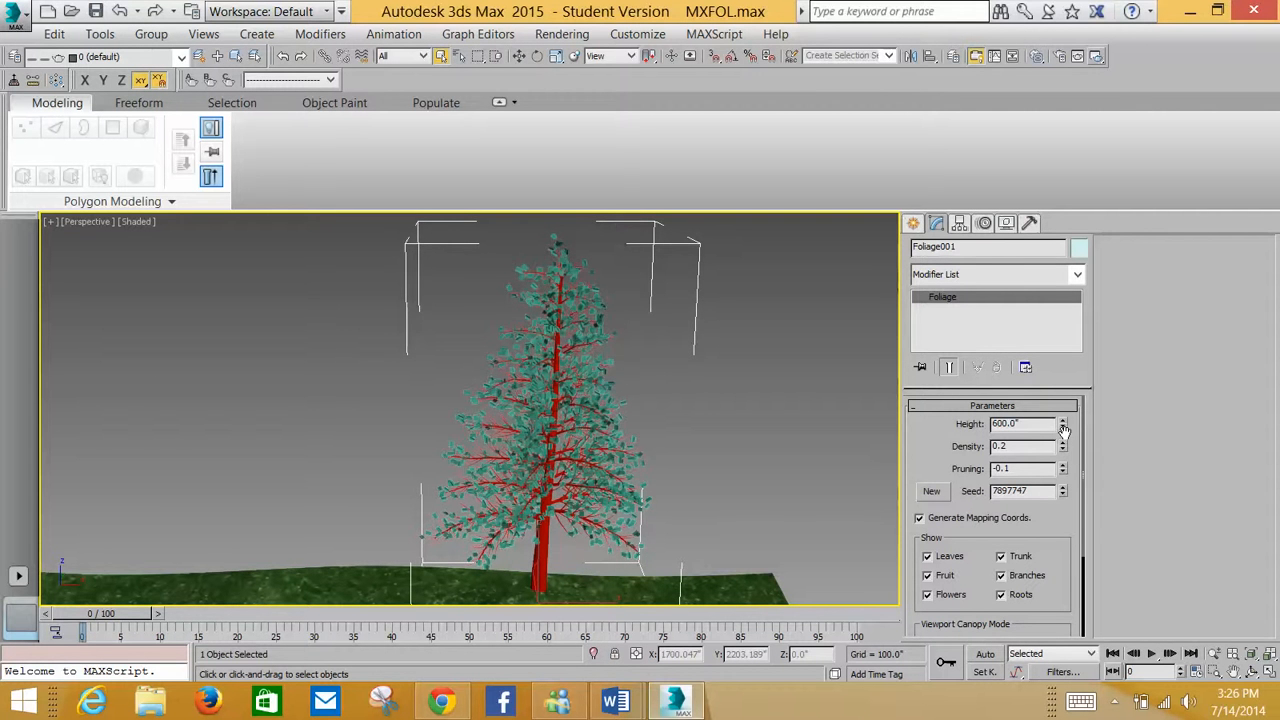
pyautogui.moveTo(1063, 428); pyautogui.dragTo(1062, 424)
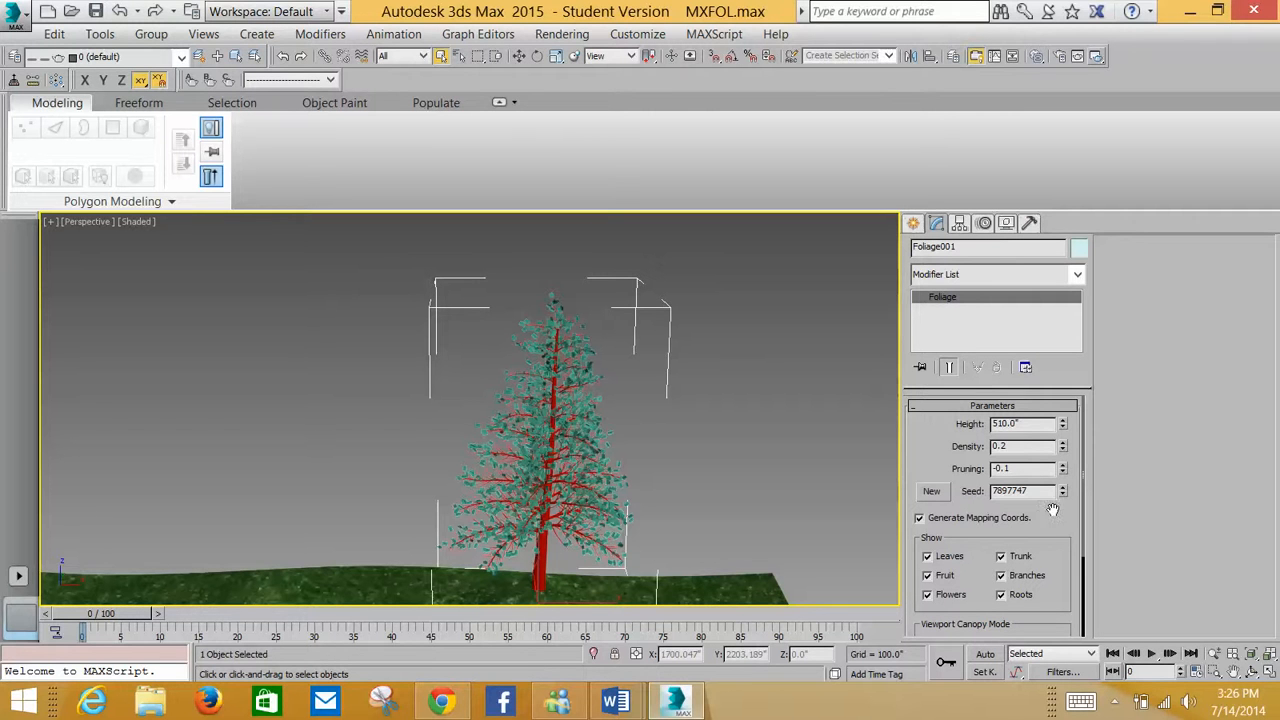
pyautogui.moveTo(1075, 510); pyautogui.dragTo(1069, 312)
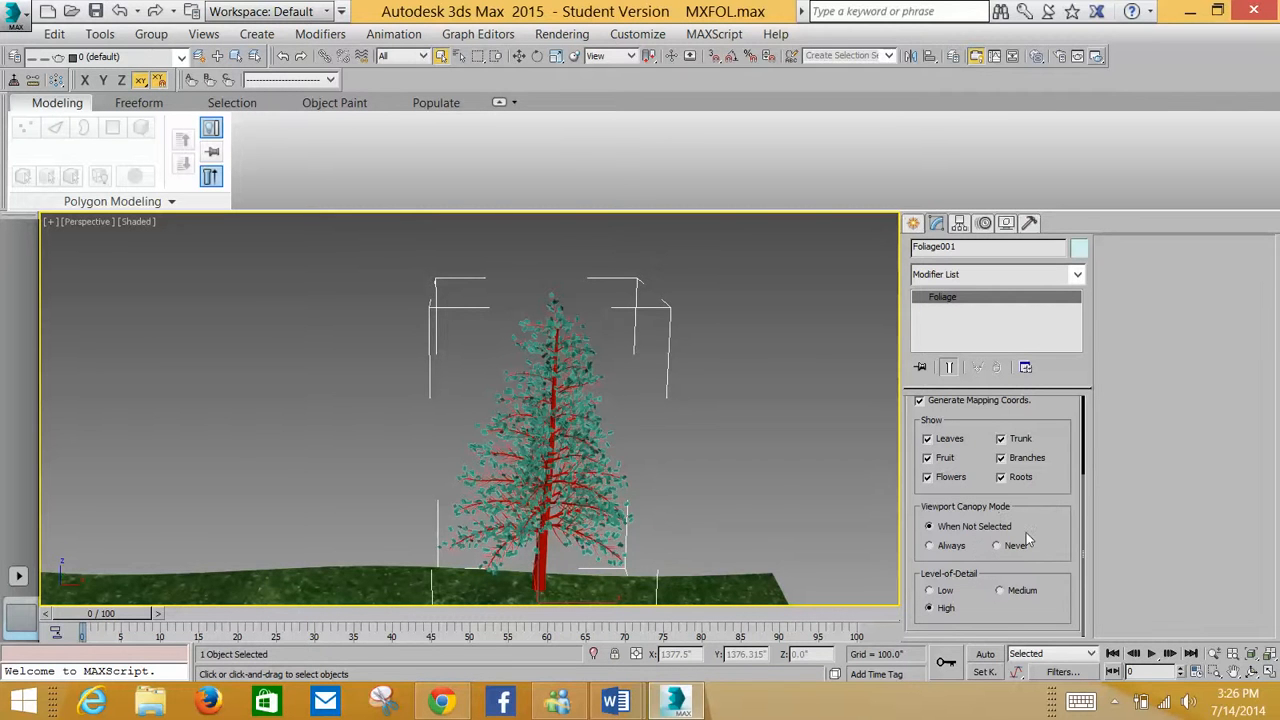
# Switch the pine's viewport canopy mode to Always and preview the scene with a render and ActiveShade, closing both windows
pyautogui.click(945, 546)
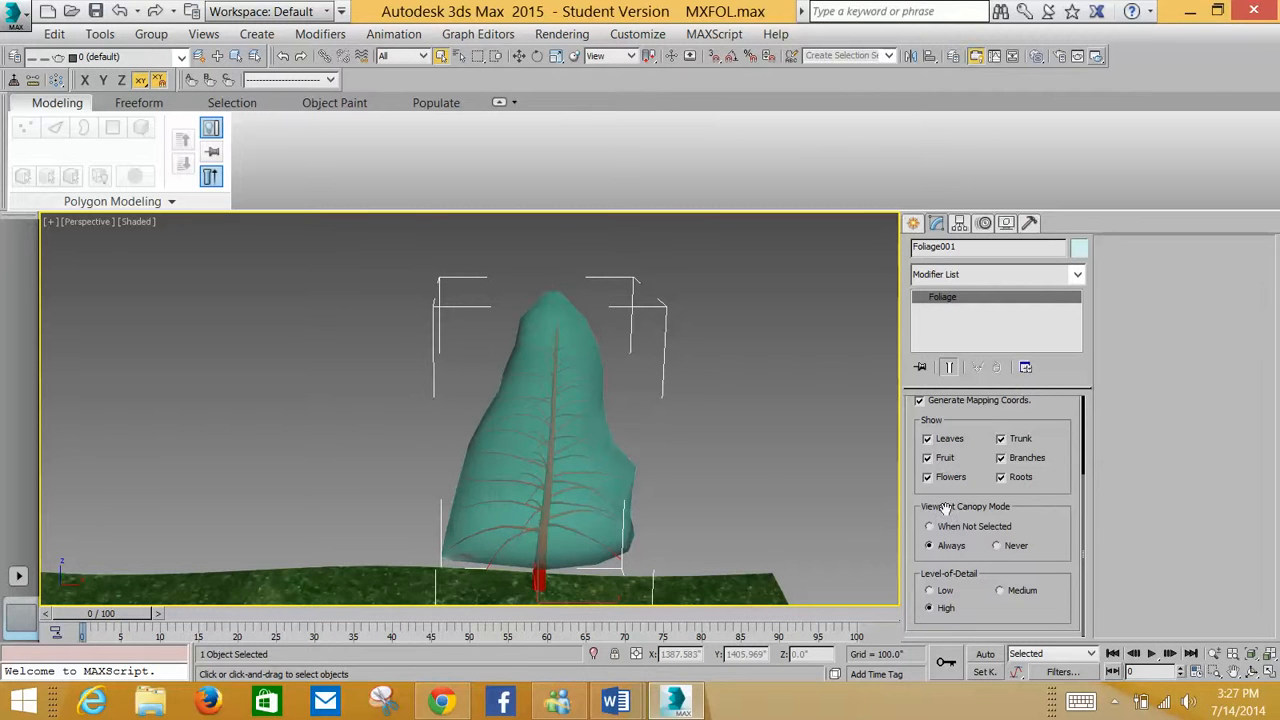
pyautogui.click(1078, 57)
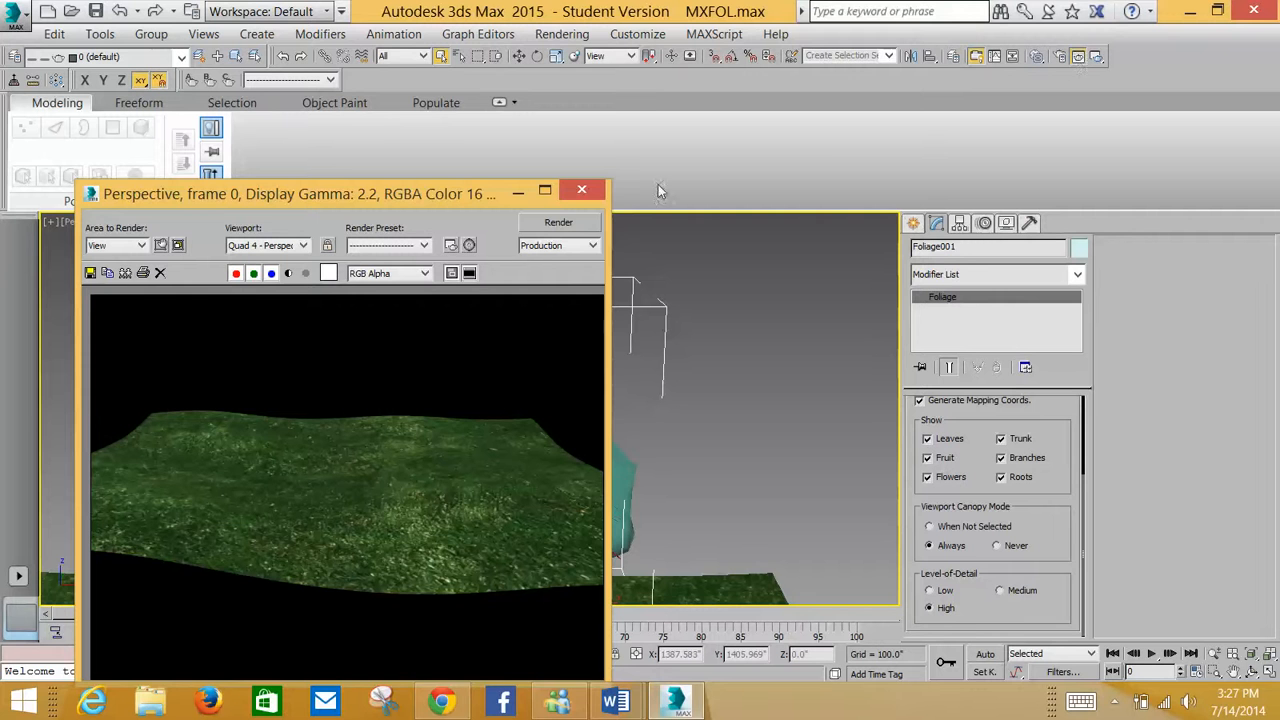
pyautogui.click(581, 191)
pyautogui.click(1097, 56)
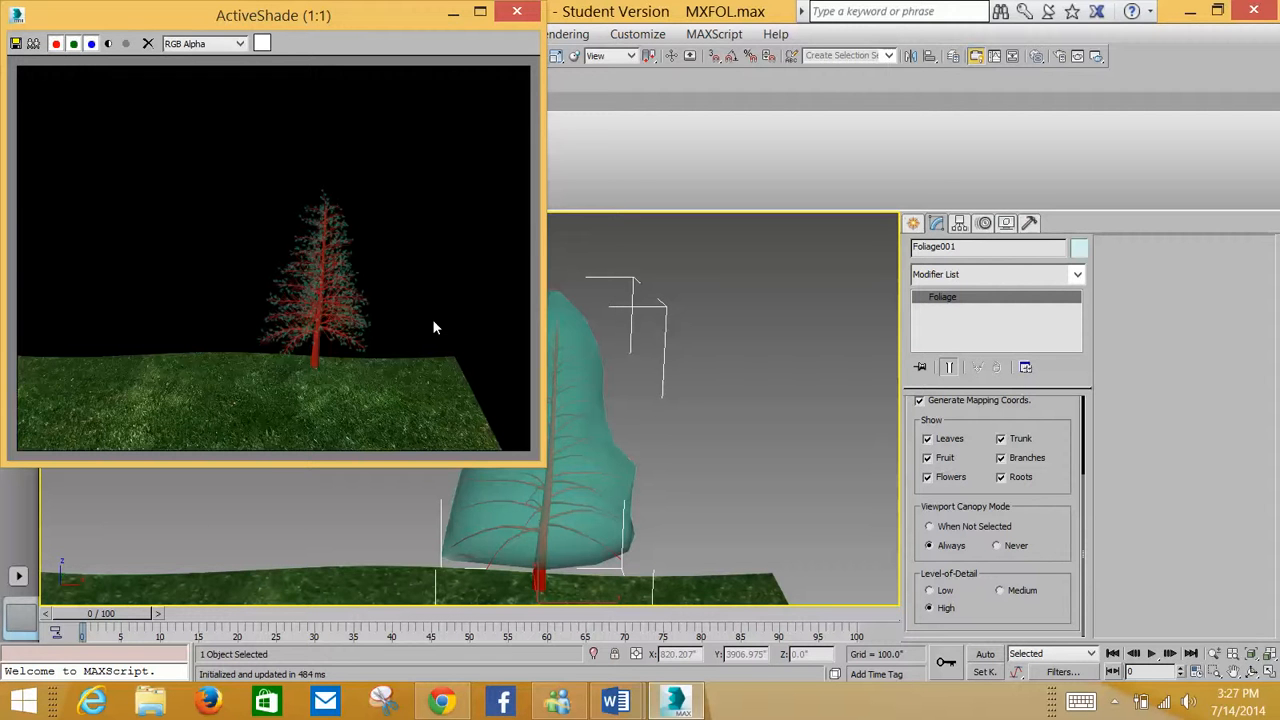
pyautogui.click(517, 12)
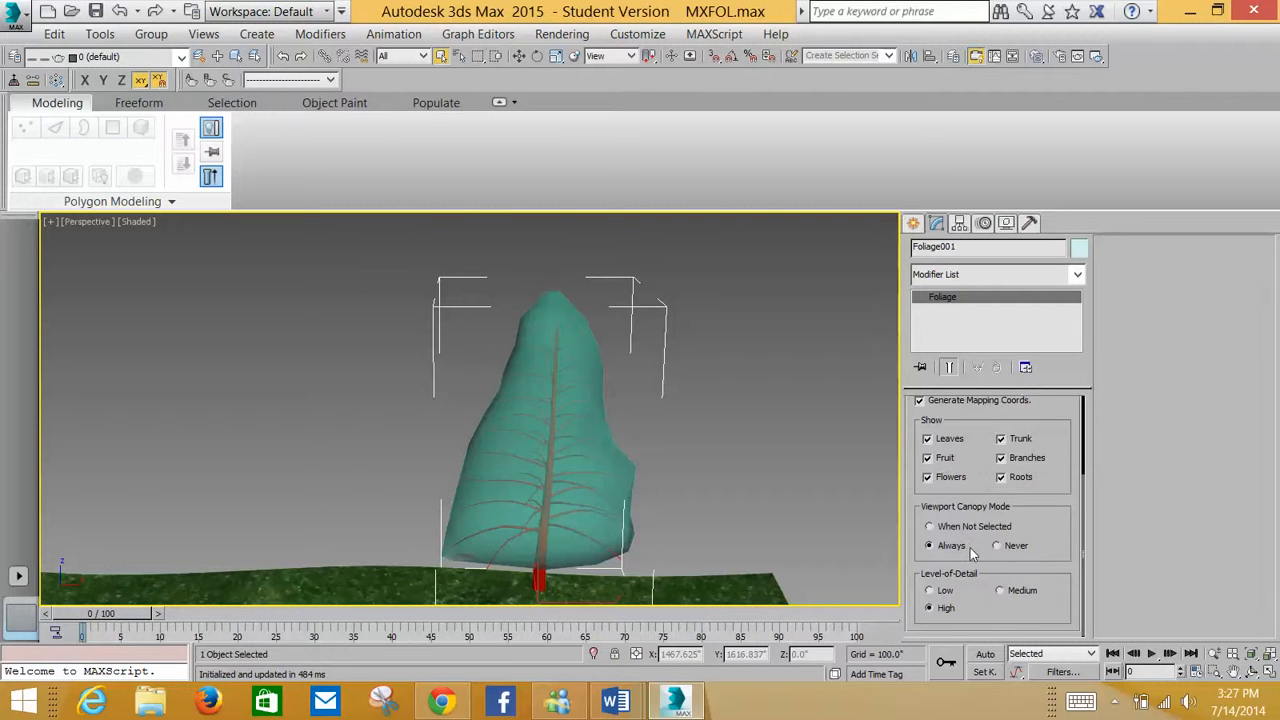
# Set the pine's viewport canopy mode to Never and its Level-of-Detail to Medium, then back to High
pyautogui.click(1000, 547)
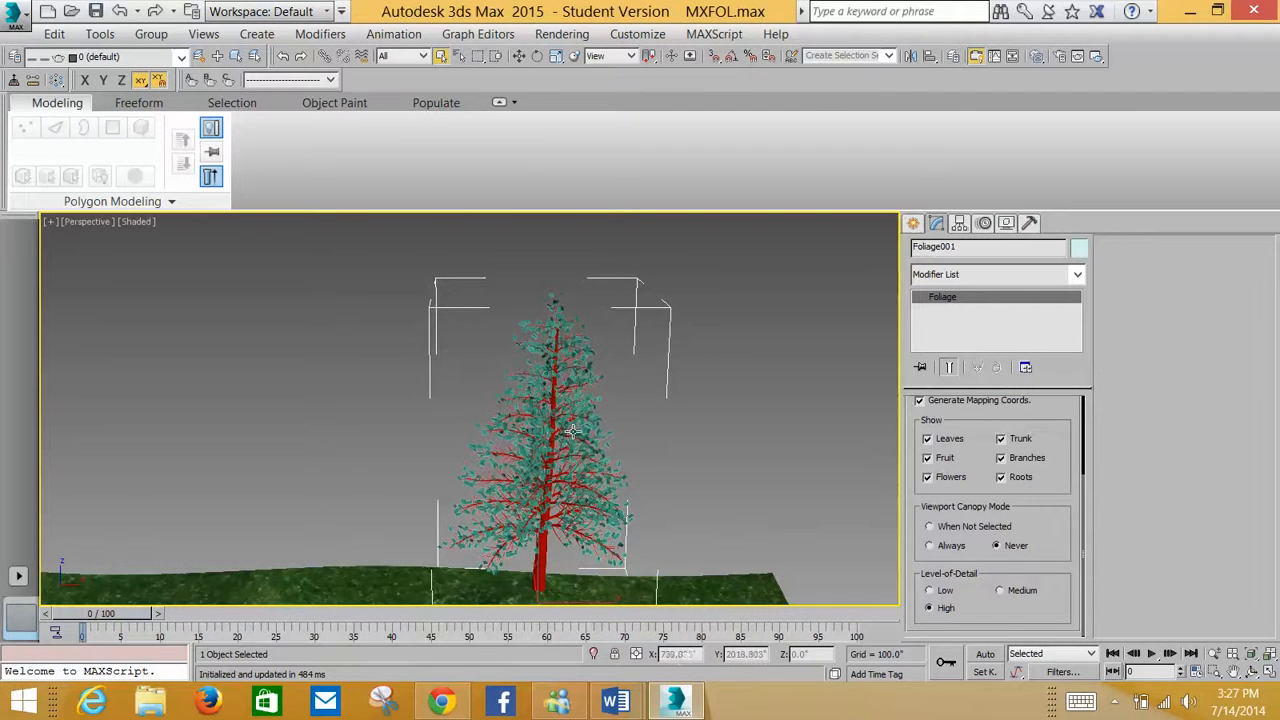
pyautogui.scroll(-5, 572, 432)
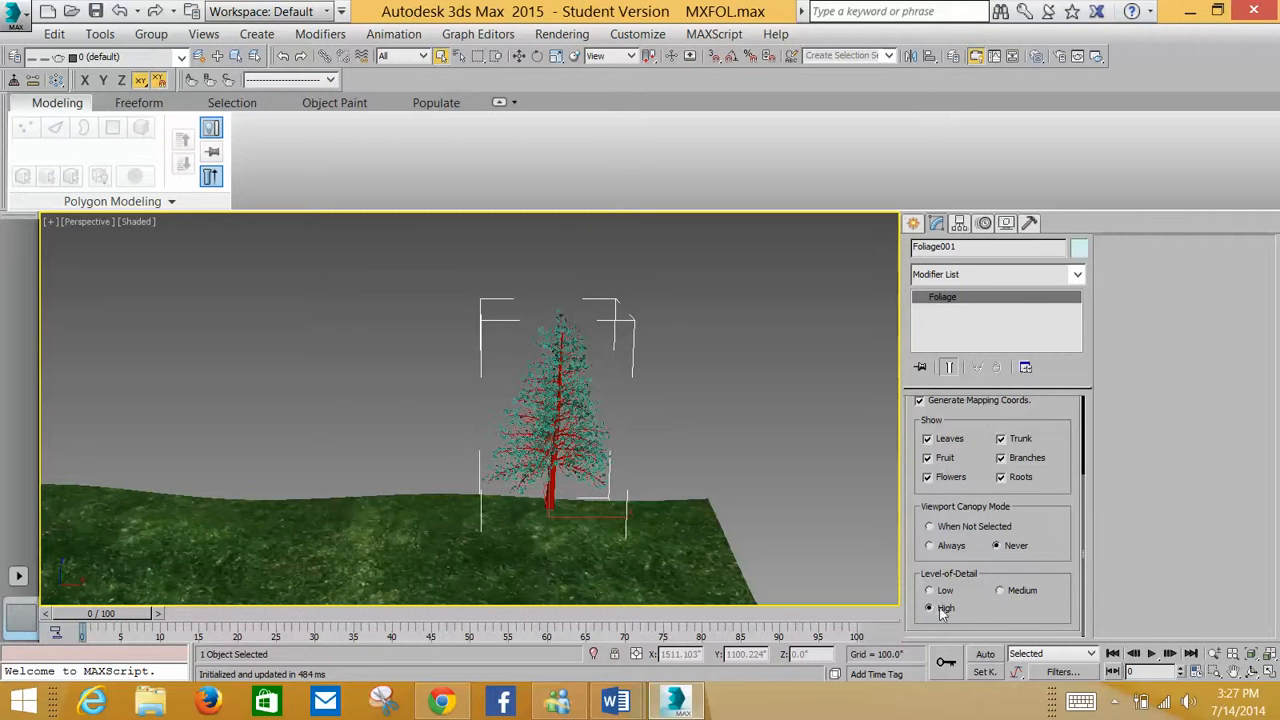
pyautogui.click(1004, 590)
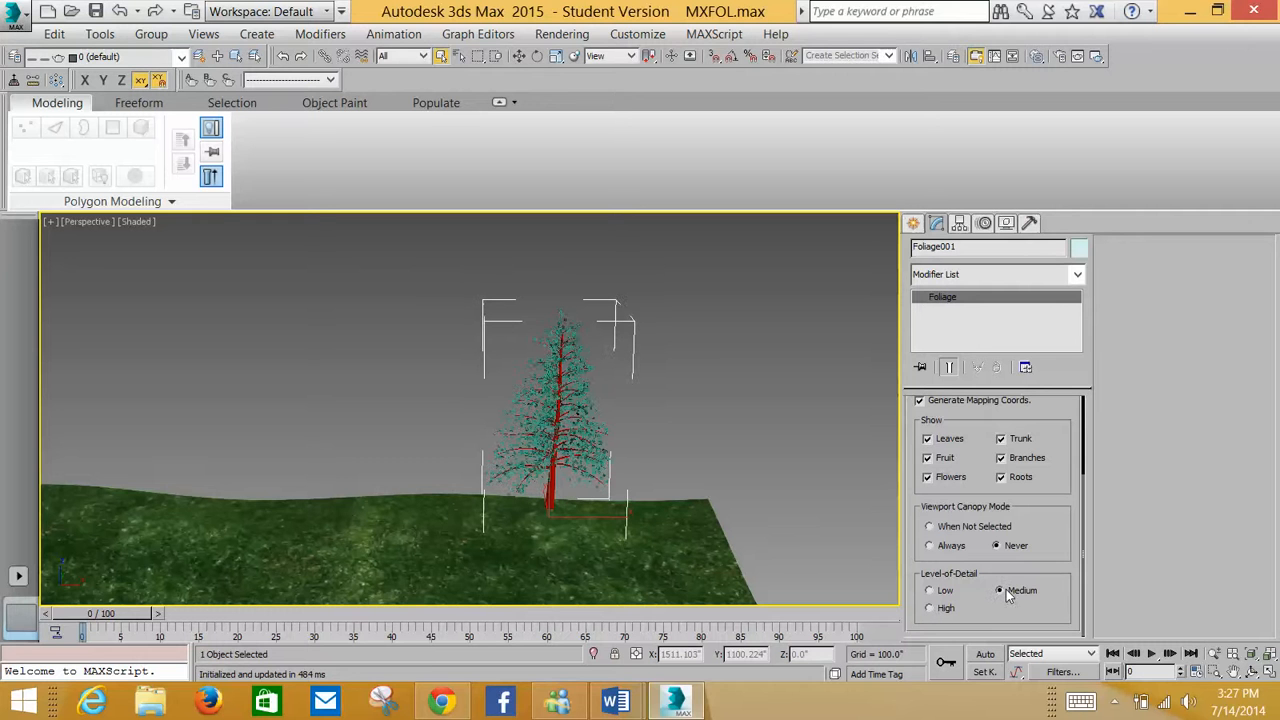
pyautogui.click(949, 607)
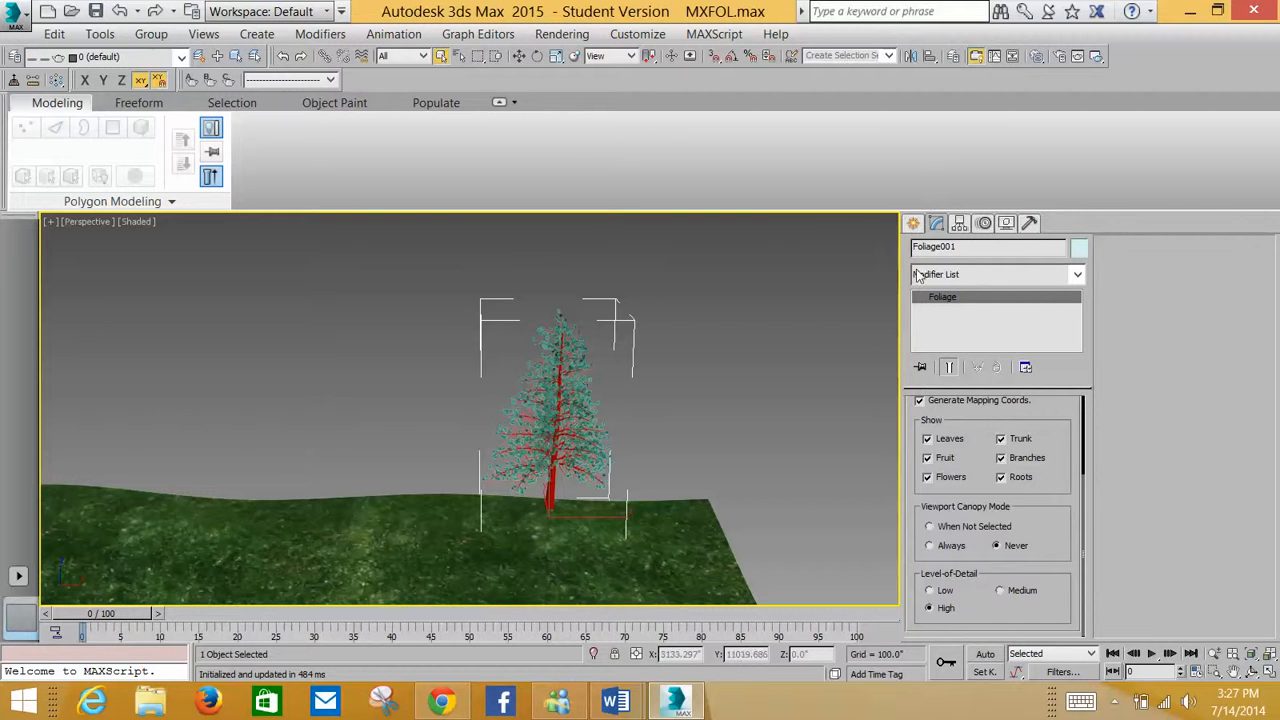
# Create a Scatter compound object from the pine foliage and start picking its distribution object
pyautogui.moveTo(649, 345); pyautogui.dragTo(631, 357, button='middle')
pyautogui.scroll(-4, 631, 357)
pyautogui.scroll(4, 630, 357)
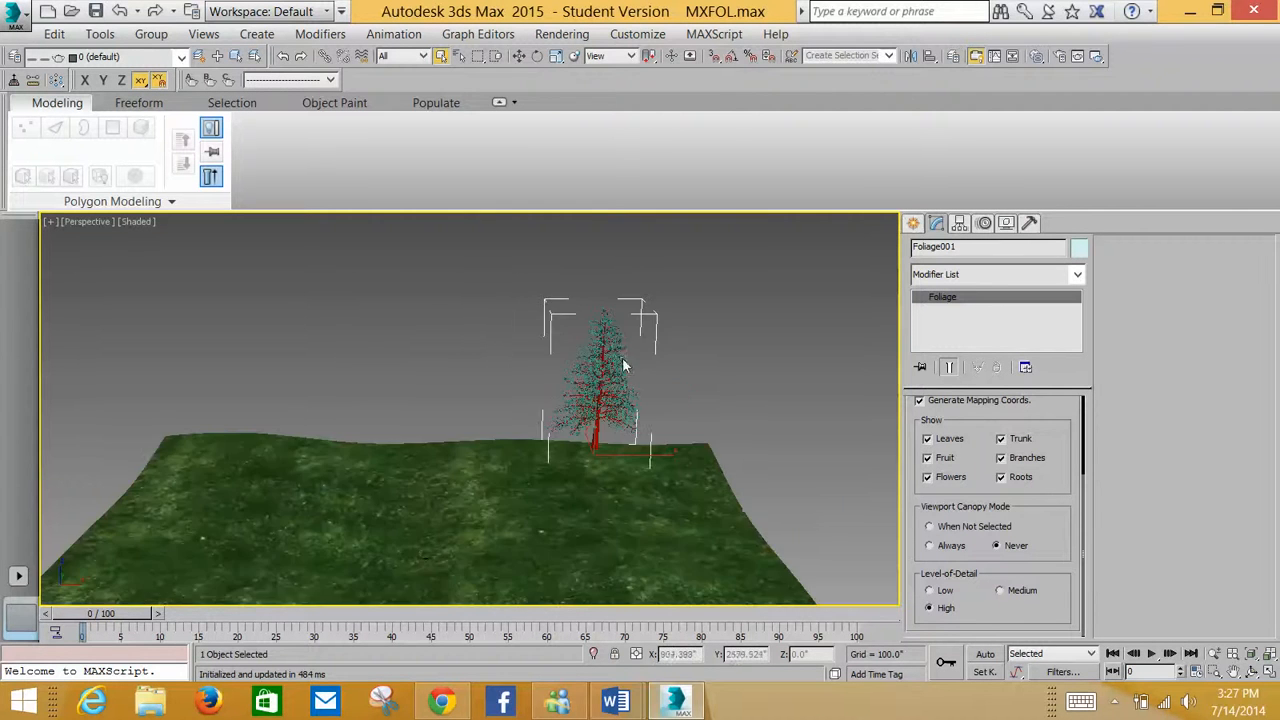
pyautogui.scroll(-4, 629, 358)
pyautogui.scroll(-1, 628, 358)
pyautogui.scroll(5, 620, 361)
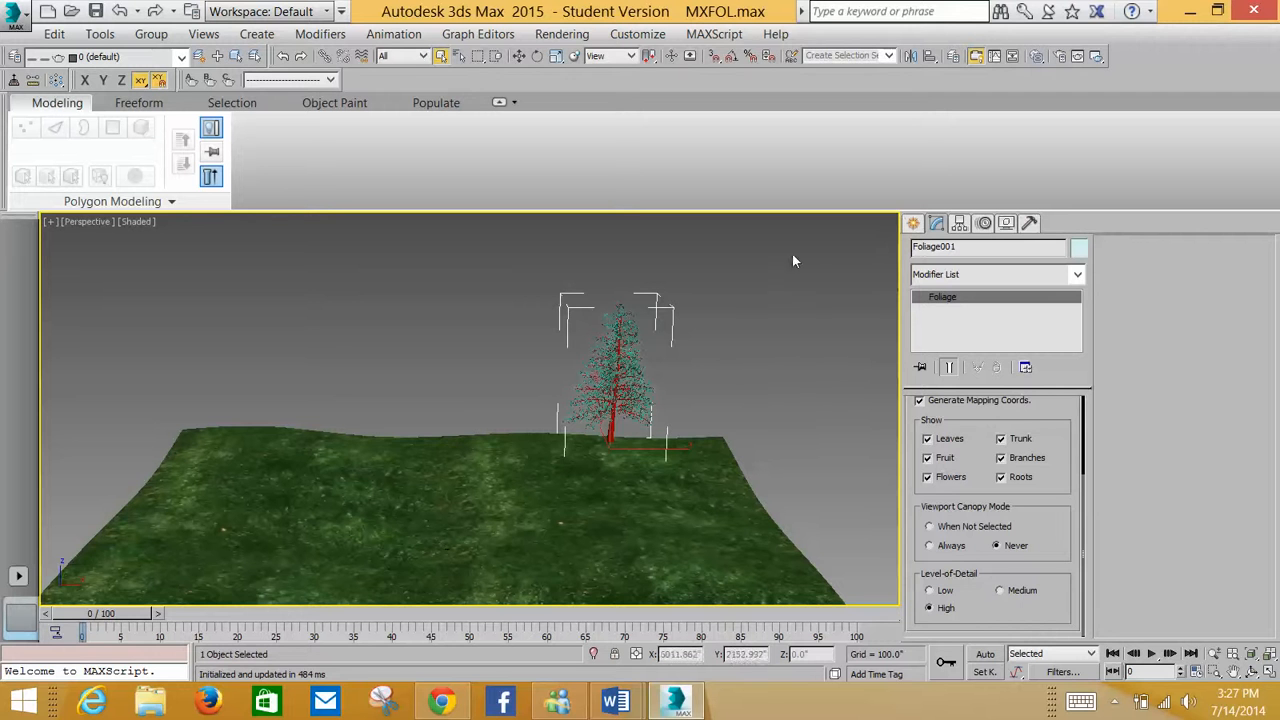
pyautogui.click(912, 223)
pyautogui.click(919, 279)
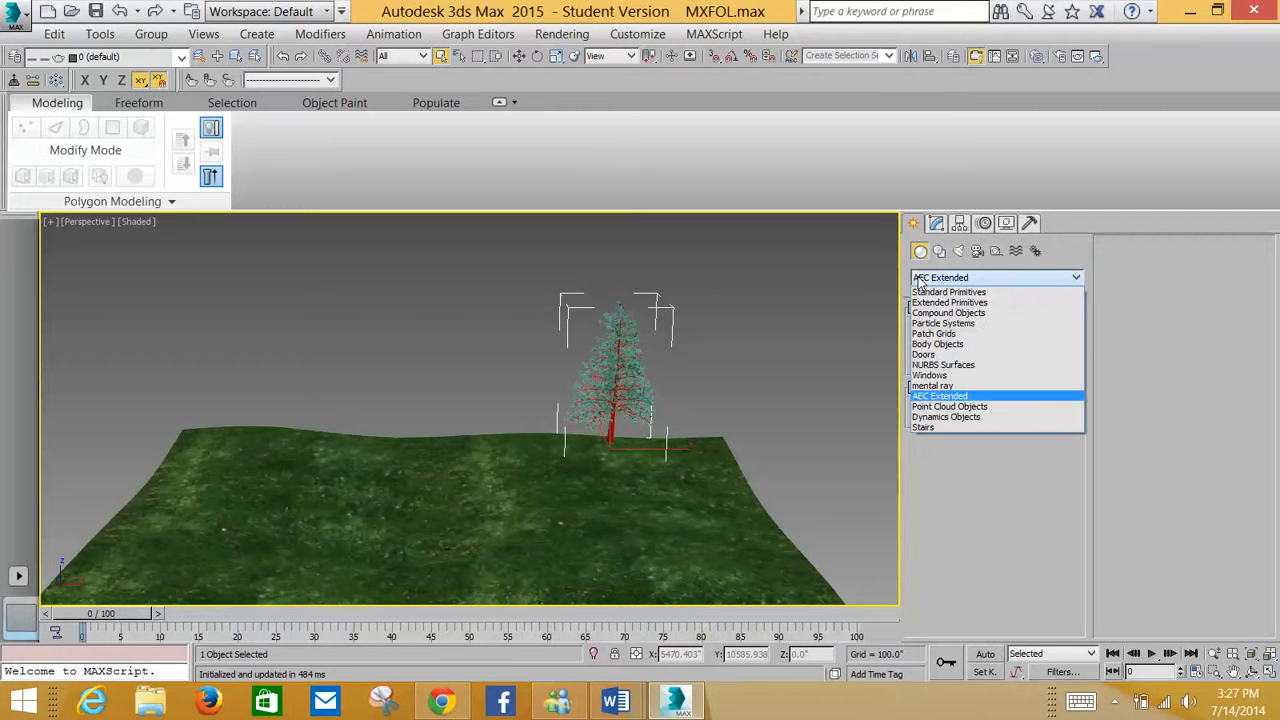
pyautogui.click(922, 314)
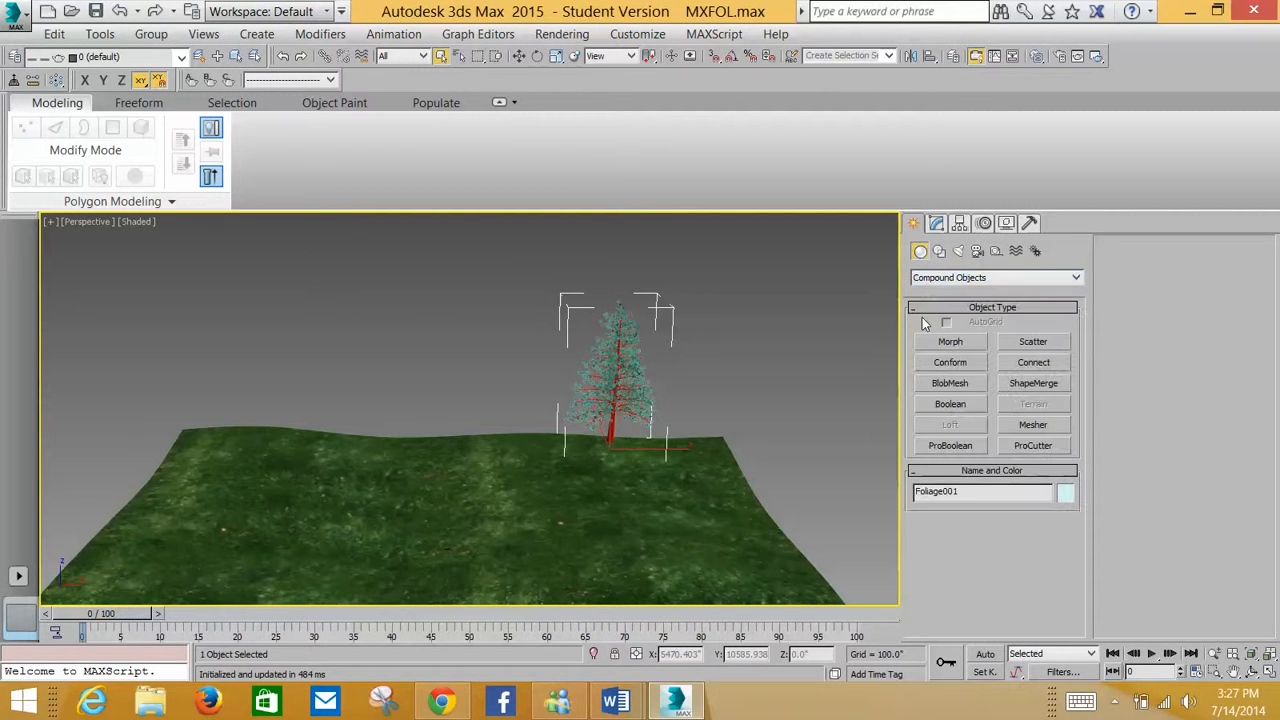
pyautogui.click(1015, 343)
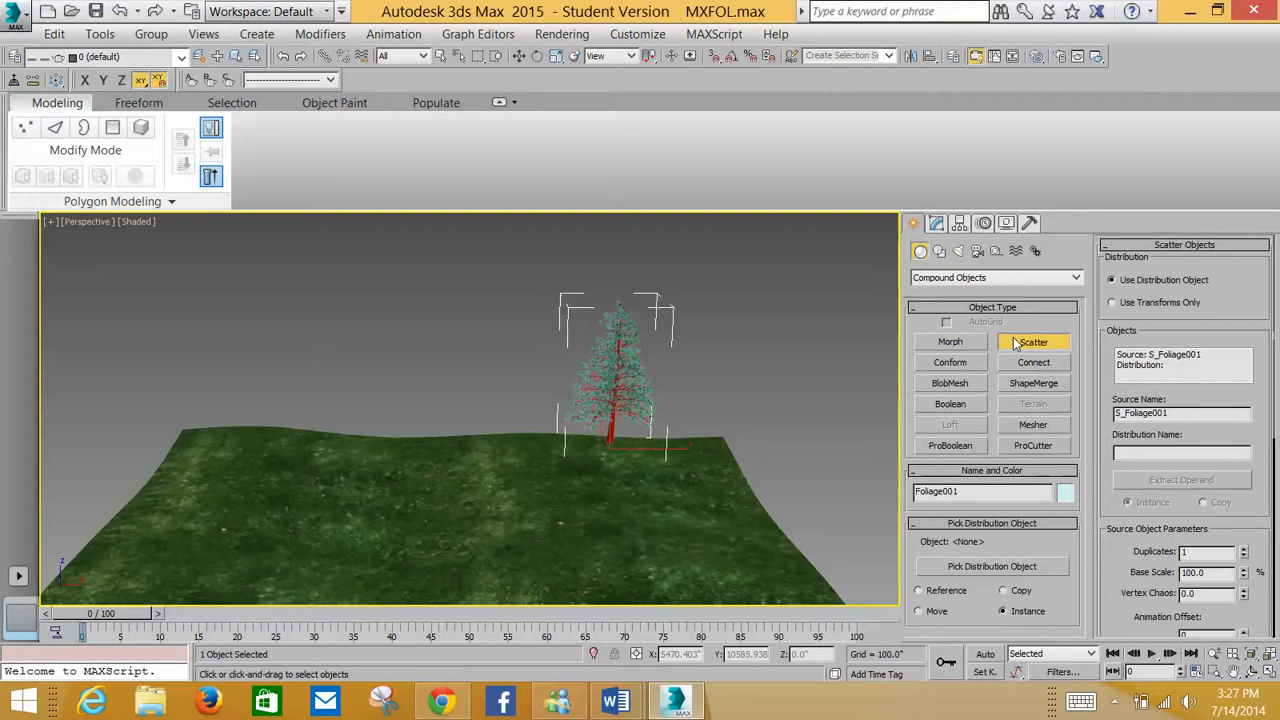
pyautogui.click(973, 566)
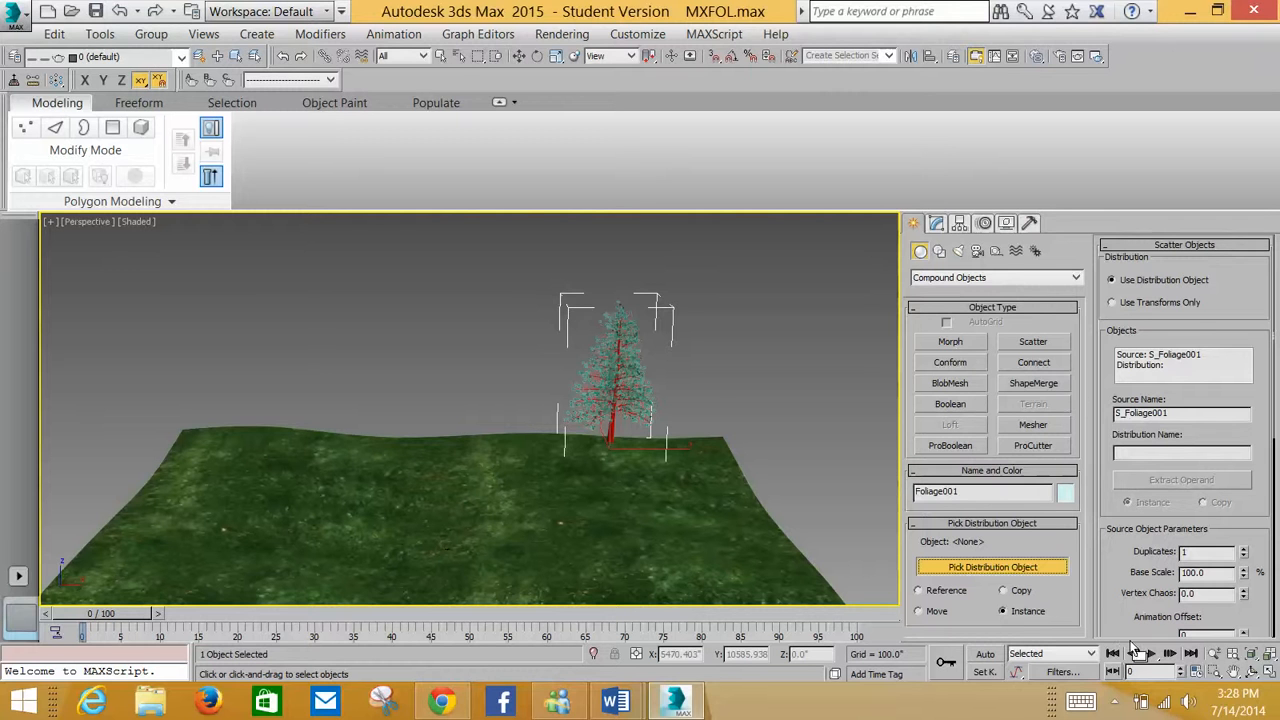
# Set the scatter Duplicates to 10 and pick the terrain patch as the distribution object
pyautogui.click(1243, 550)
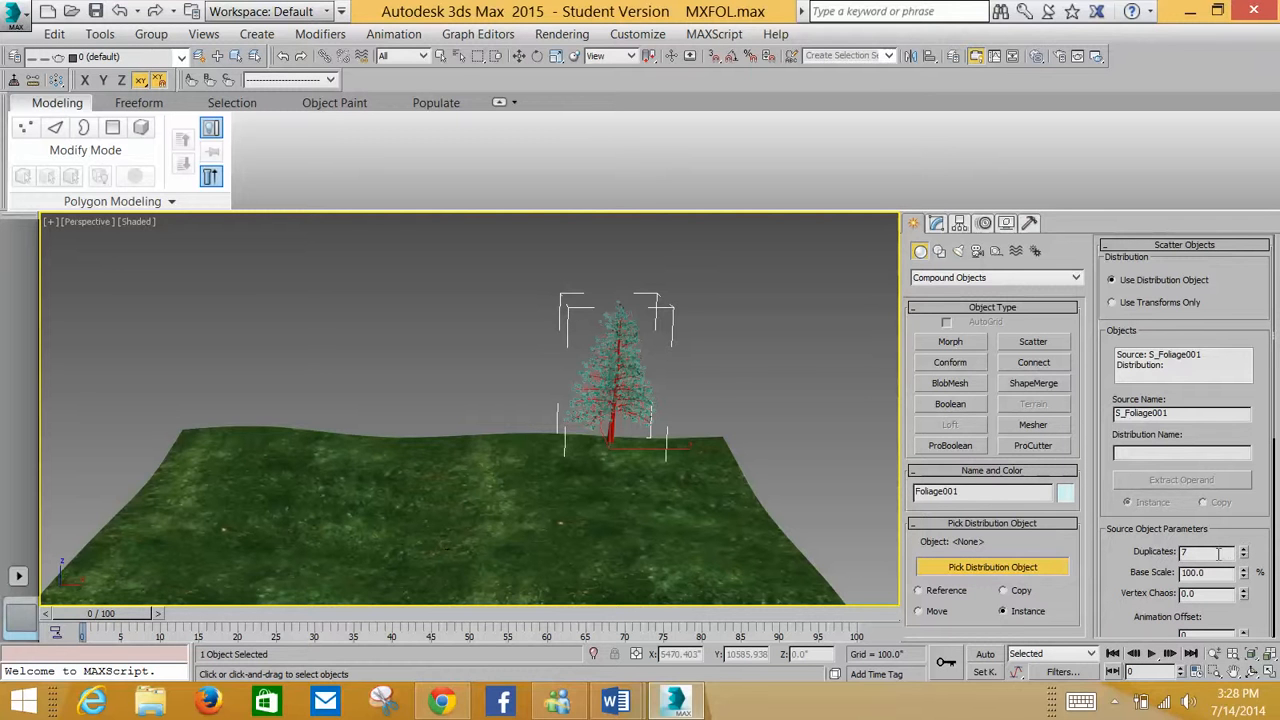
pyautogui.doubleClick(1202, 556)
pyautogui.write('10')
pyautogui.scroll(-5, 1138, 470)
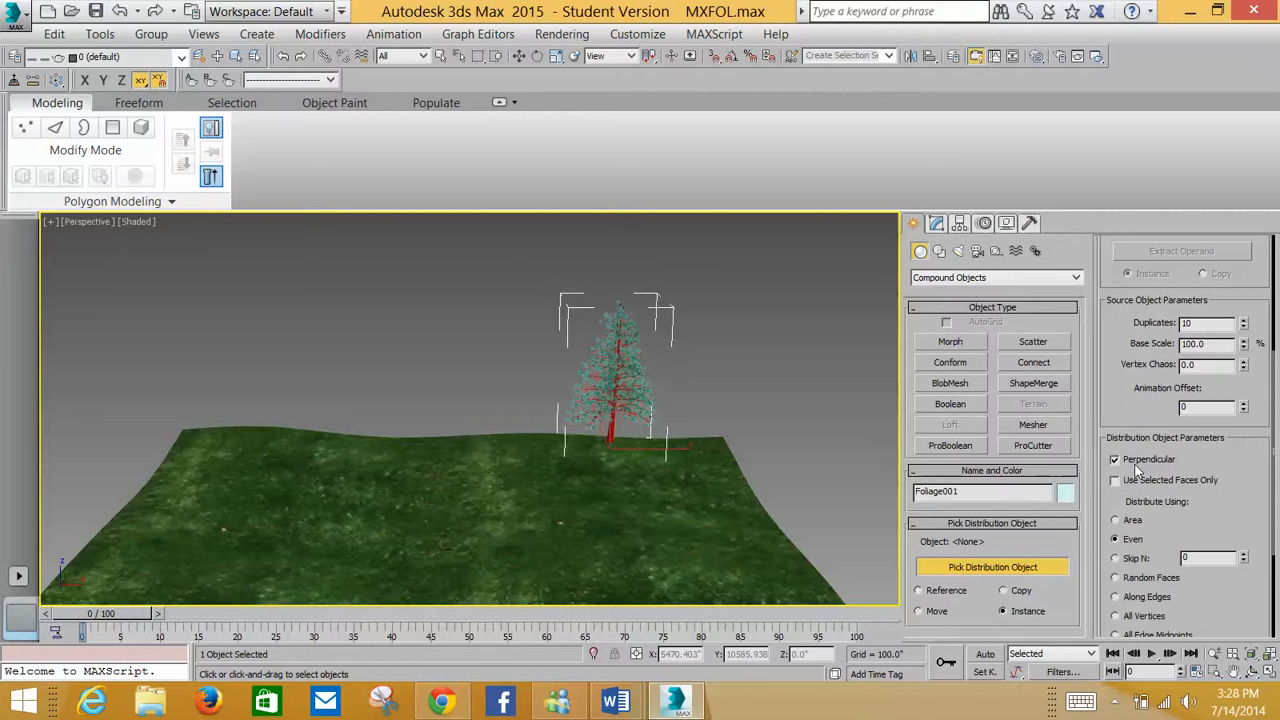
pyautogui.click(604, 538)
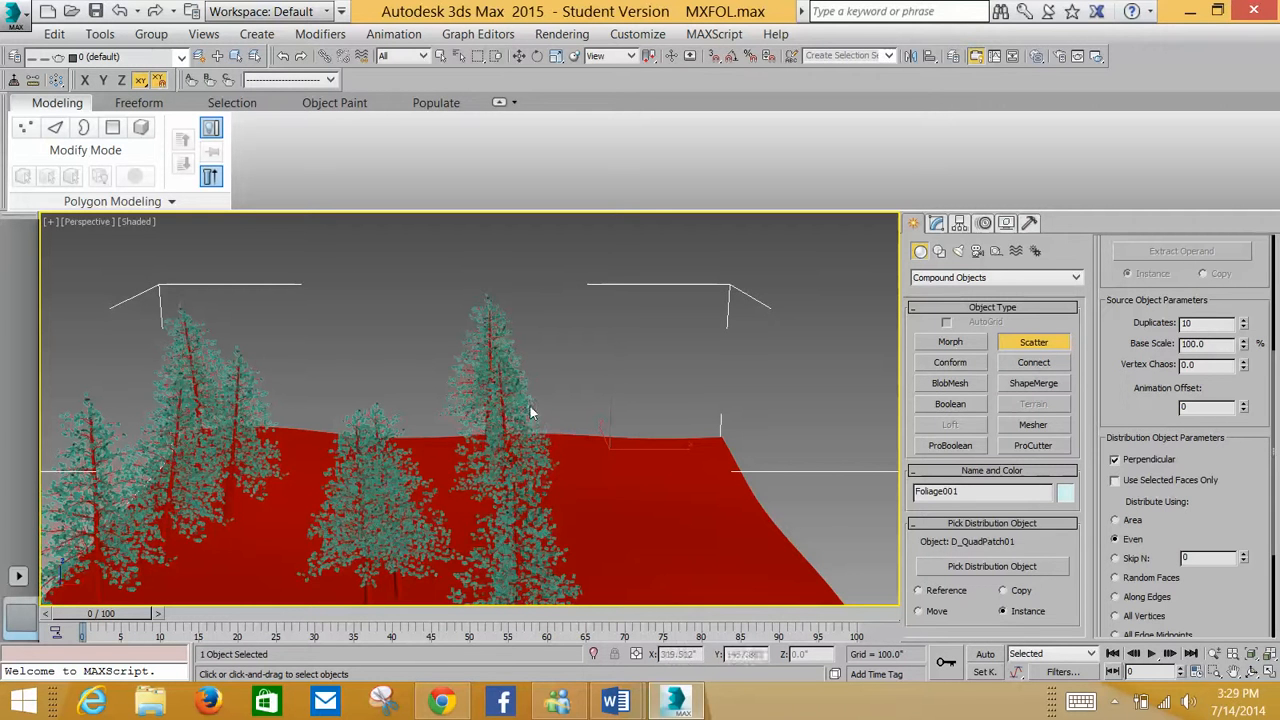
# Turn off Perpendicular in the scatter's distribution object parameters
pyautogui.scroll(4, 427, 437)
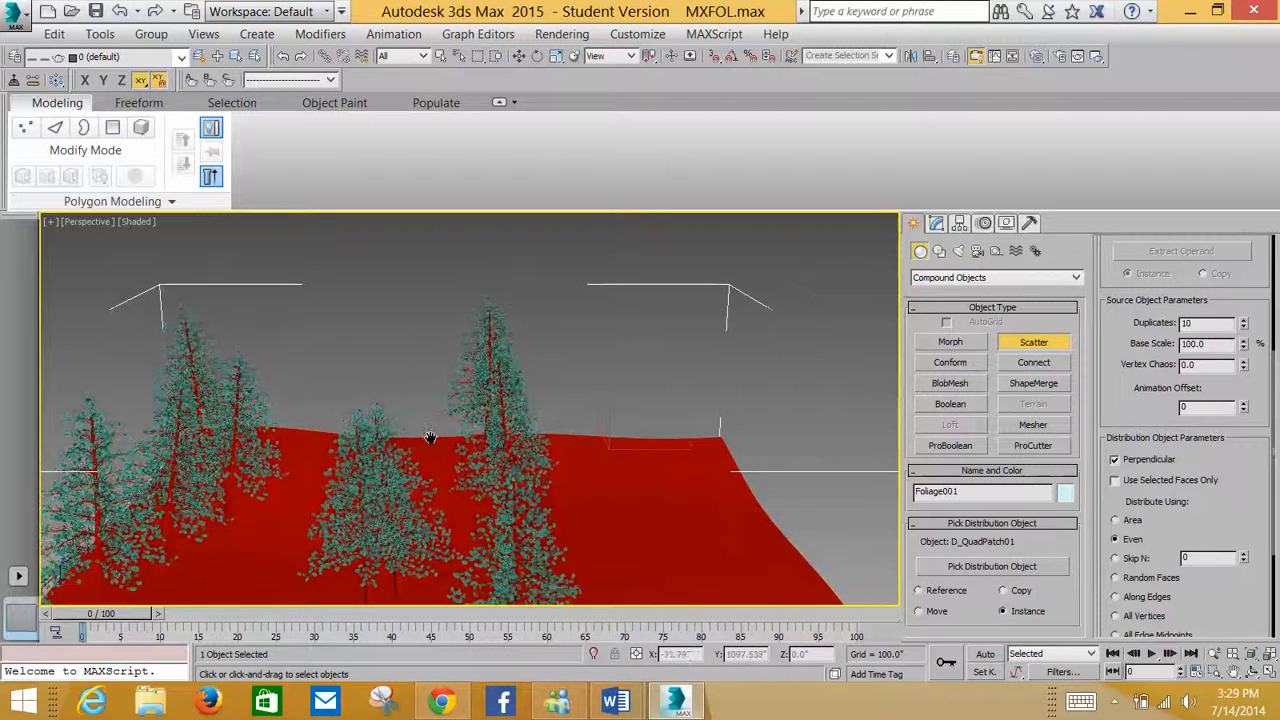
pyautogui.scroll(-5, 428, 427)
pyautogui.scroll(3, 386, 486)
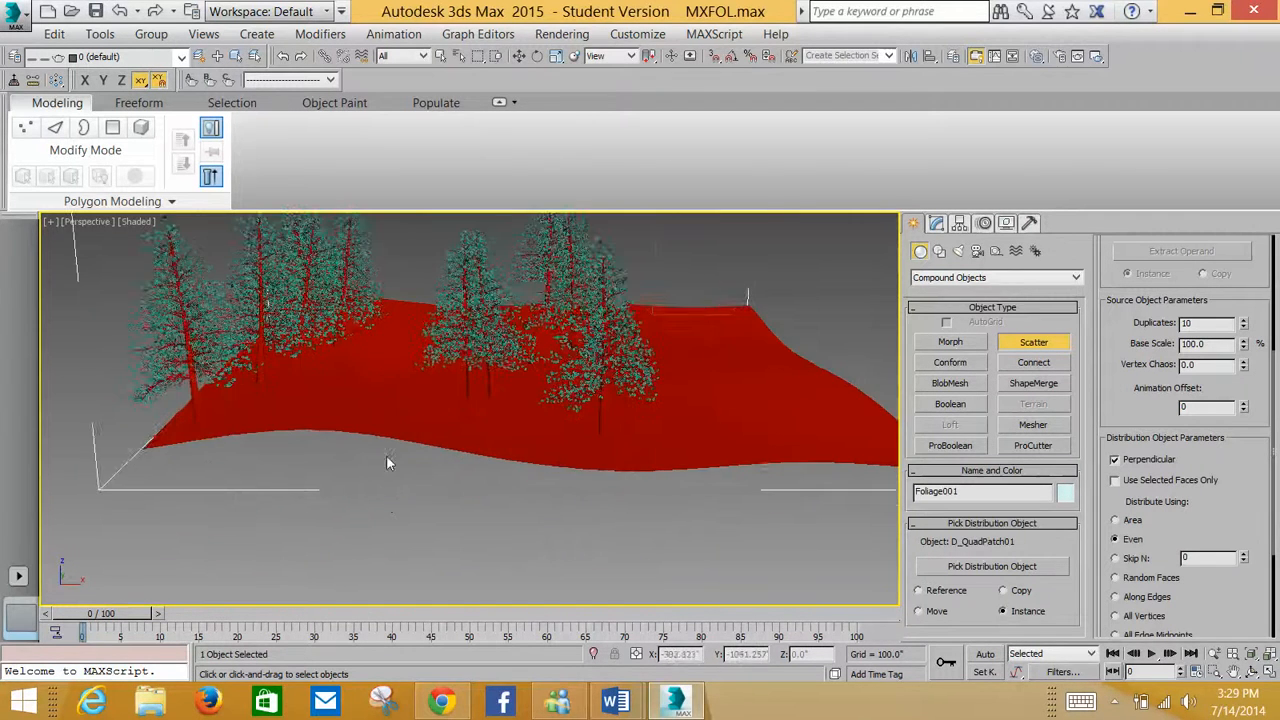
pyautogui.moveTo(386, 457); pyautogui.dragTo(413, 560, button='middle')
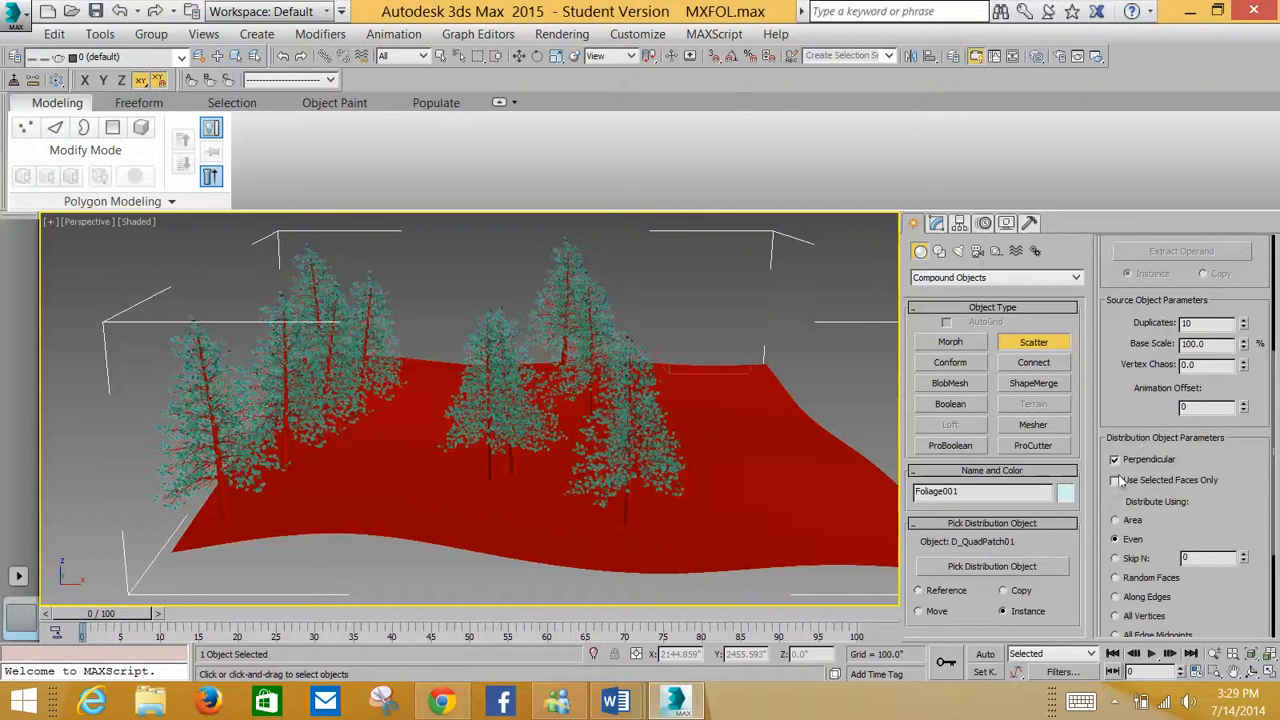
pyautogui.click(1116, 461)
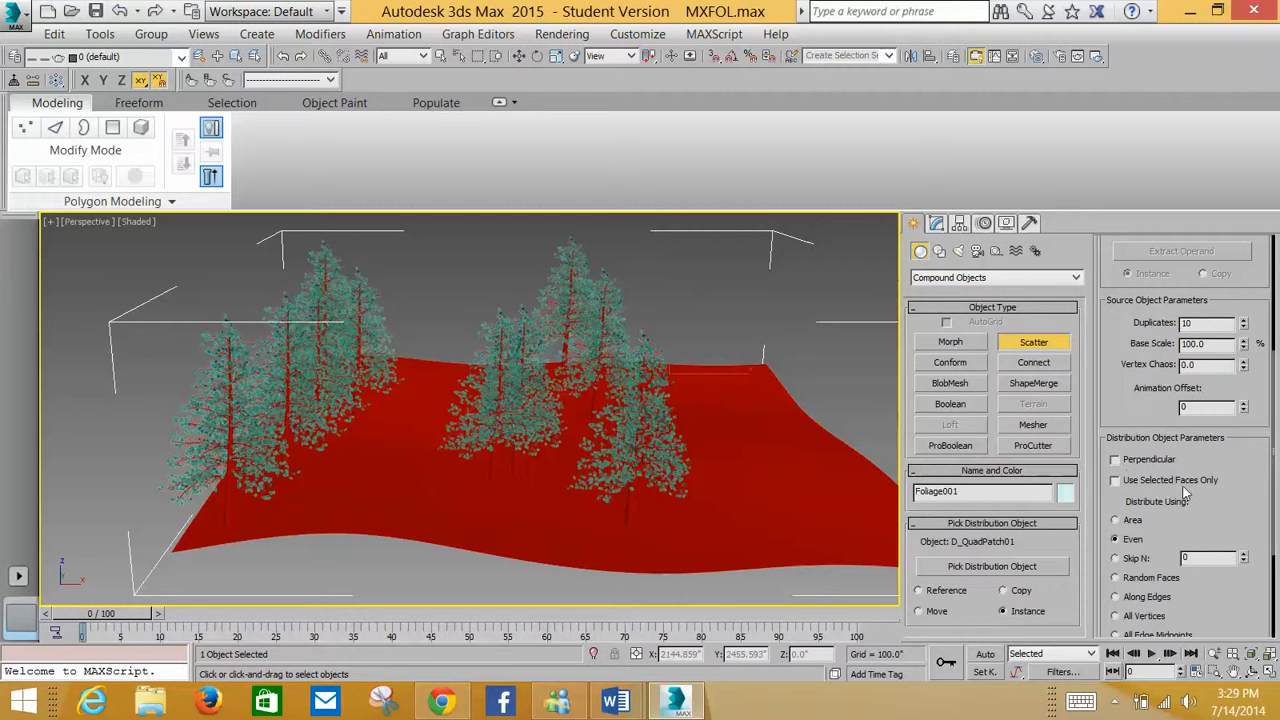
pyautogui.scroll(-5, 1229, 503)
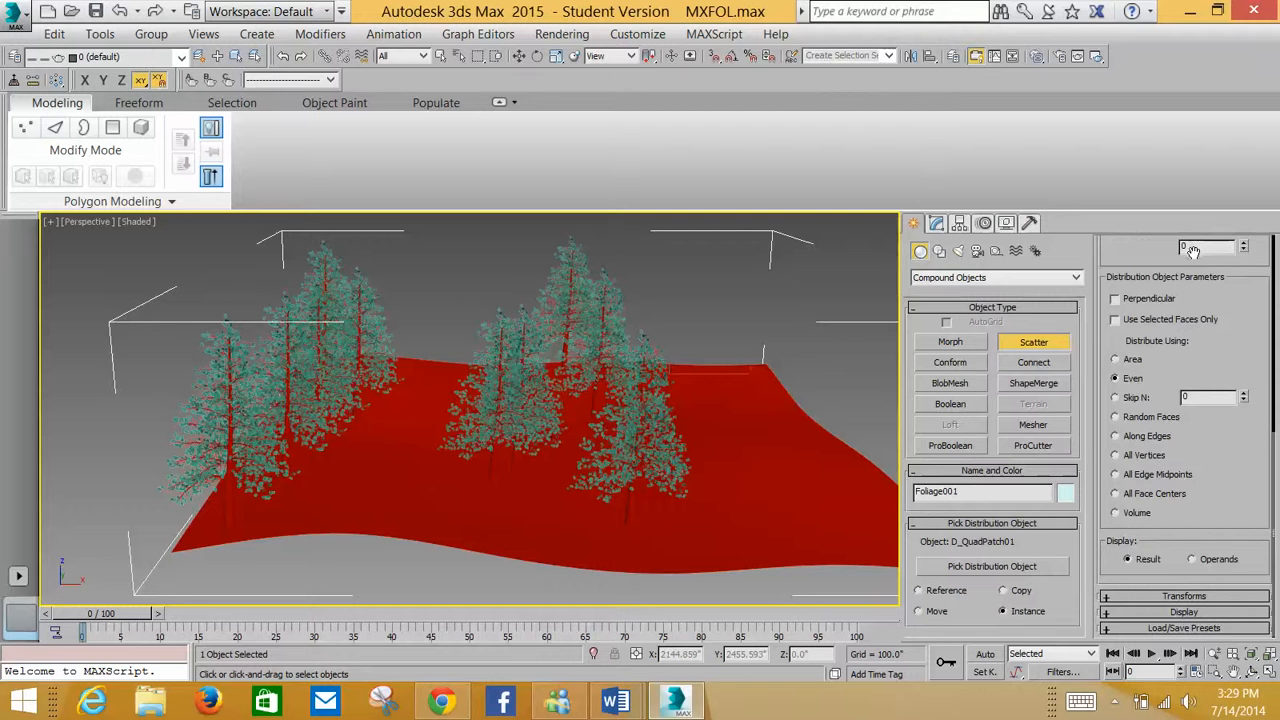
pyautogui.moveTo(1195, 250); pyautogui.dragTo(1119, 478)
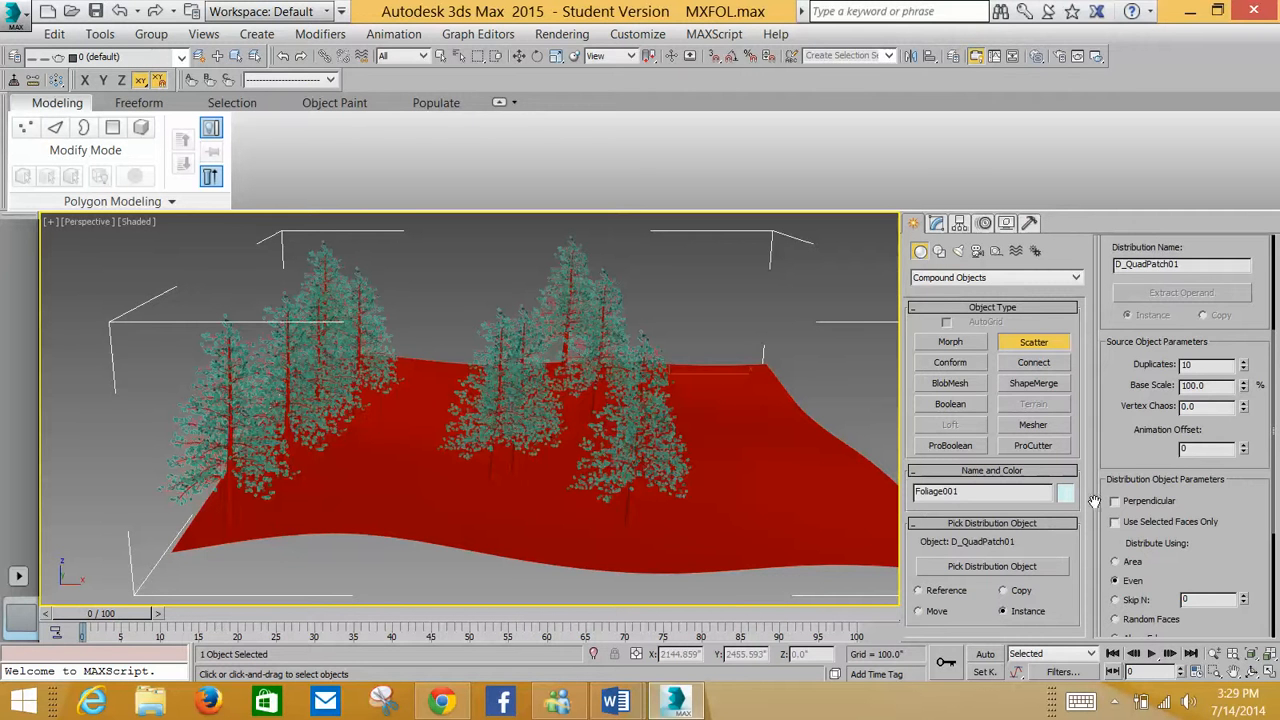
pyautogui.moveTo(1118, 444); pyautogui.dragTo(1101, 416)
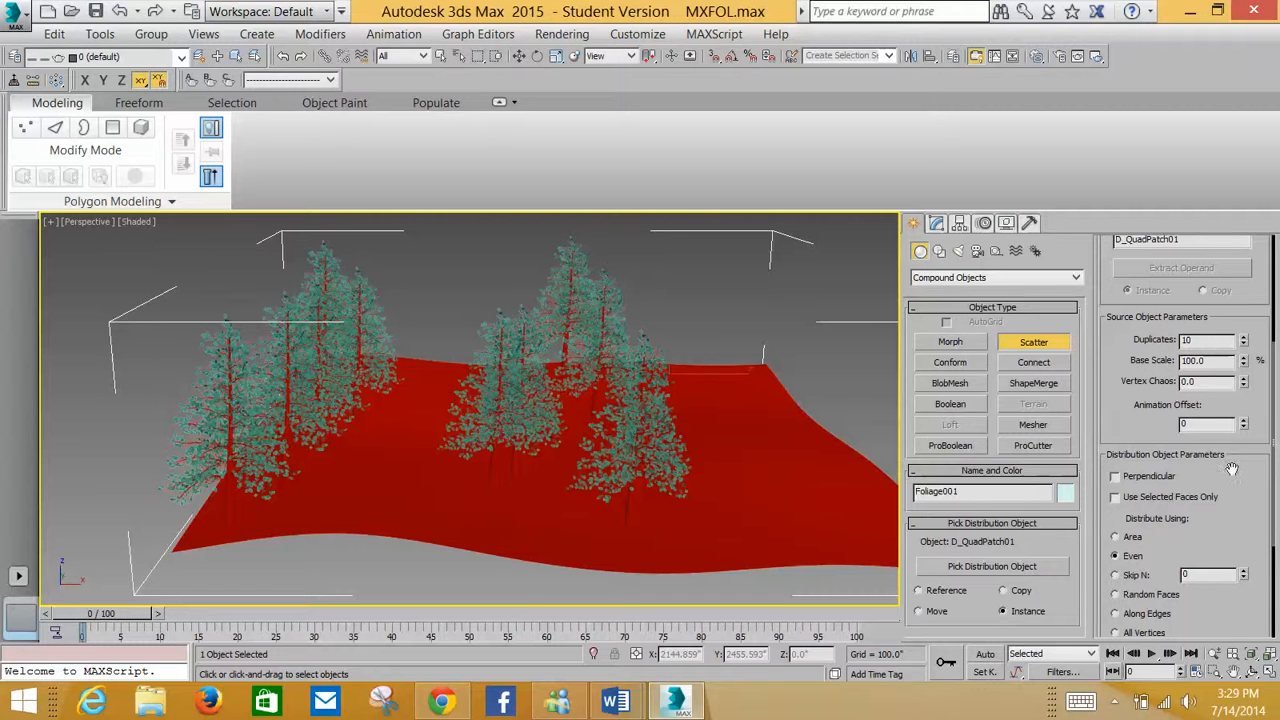
pyautogui.click(1116, 704)
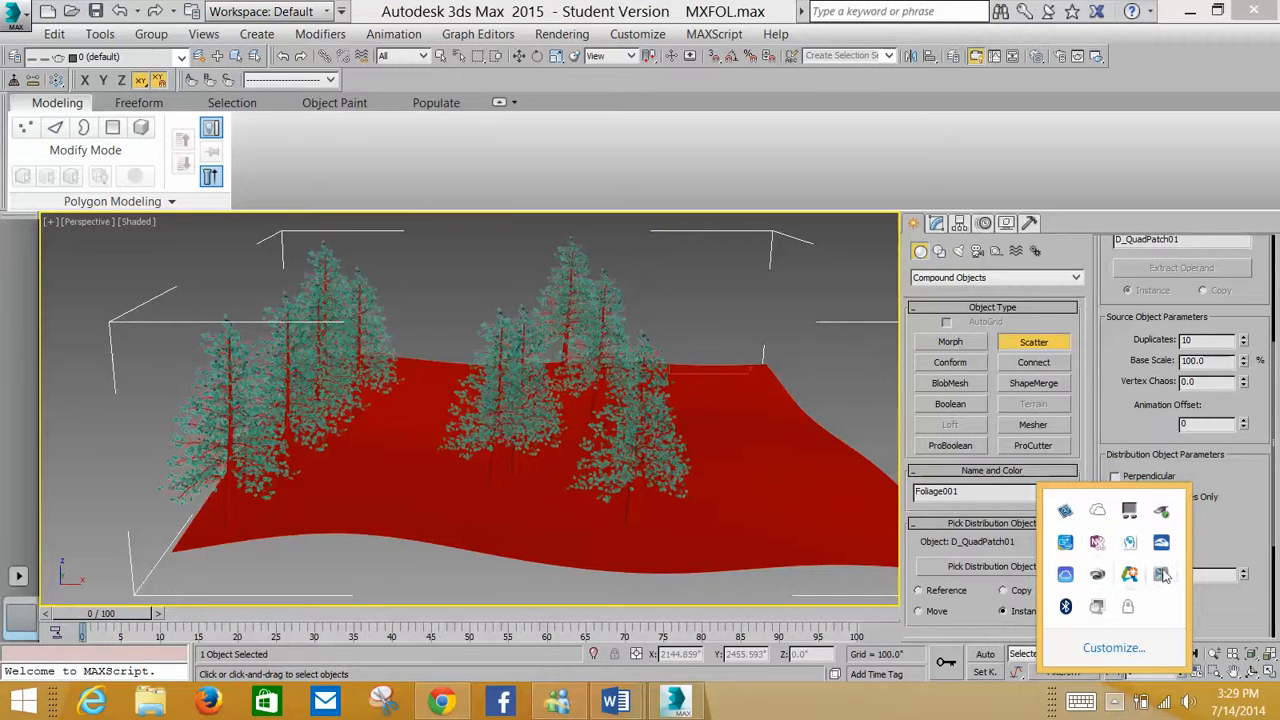
pyautogui.click(800, 258)
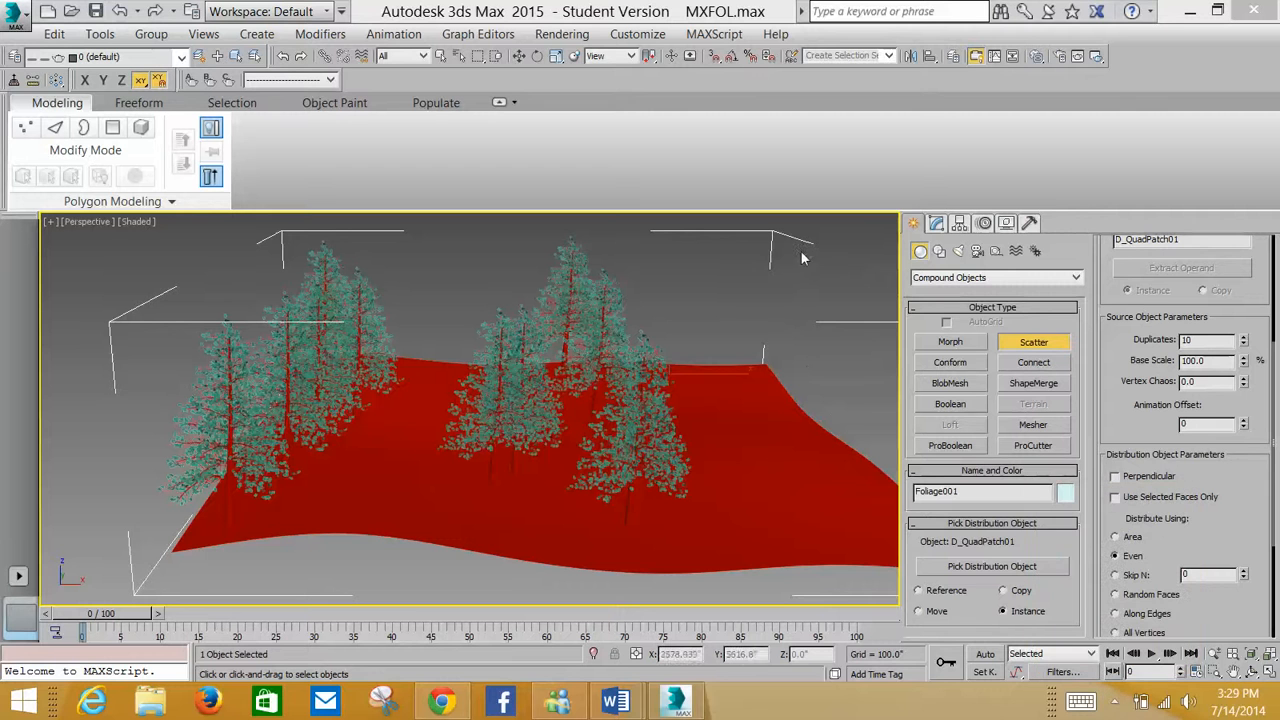
# Open an ActiveShade preview of the scattered pine forest and zoom and pan around it
pyautogui.click(1100, 57)
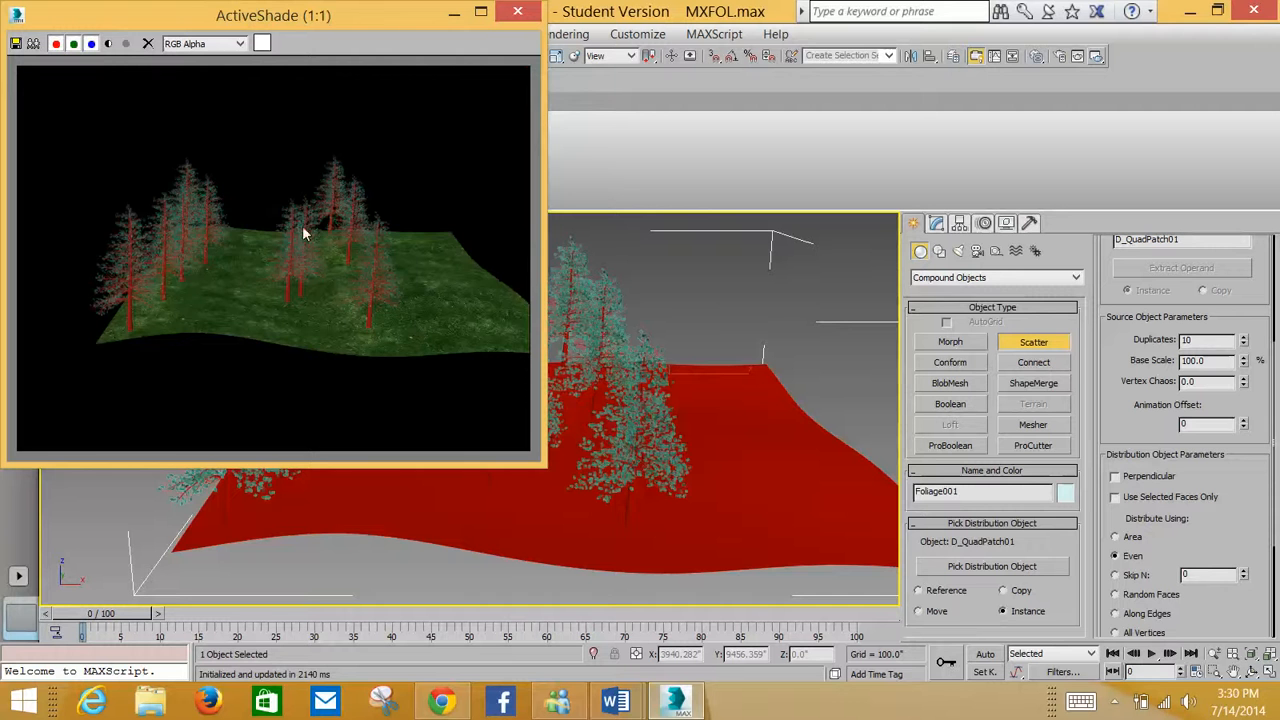
pyautogui.scroll(-3, 309, 243)
pyautogui.scroll(7, 309, 243)
pyautogui.scroll(-2, 310, 241)
pyautogui.scroll(-1, 312, 243)
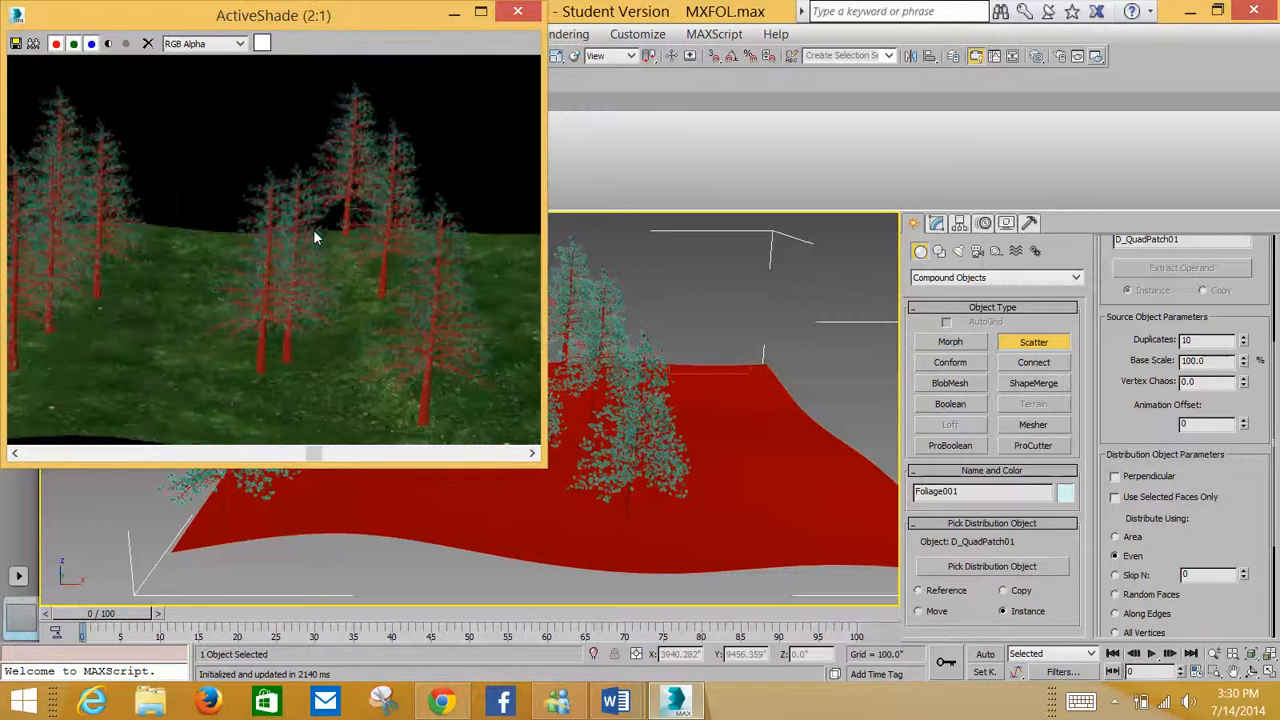
pyautogui.moveTo(332, 229); pyautogui.dragTo(210, 236, button='middle')
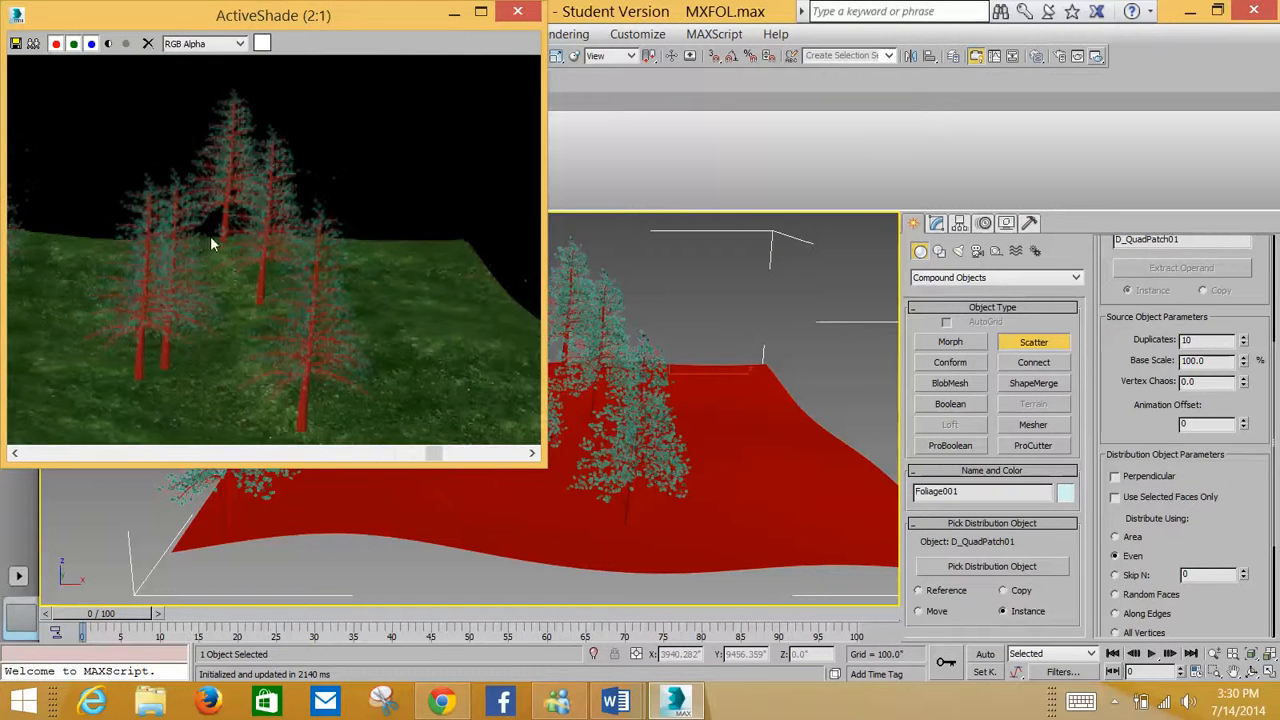
pyautogui.scroll(-1, 220, 232)
pyautogui.scroll(-1, 227, 232)
pyautogui.scroll(3, 228, 232)
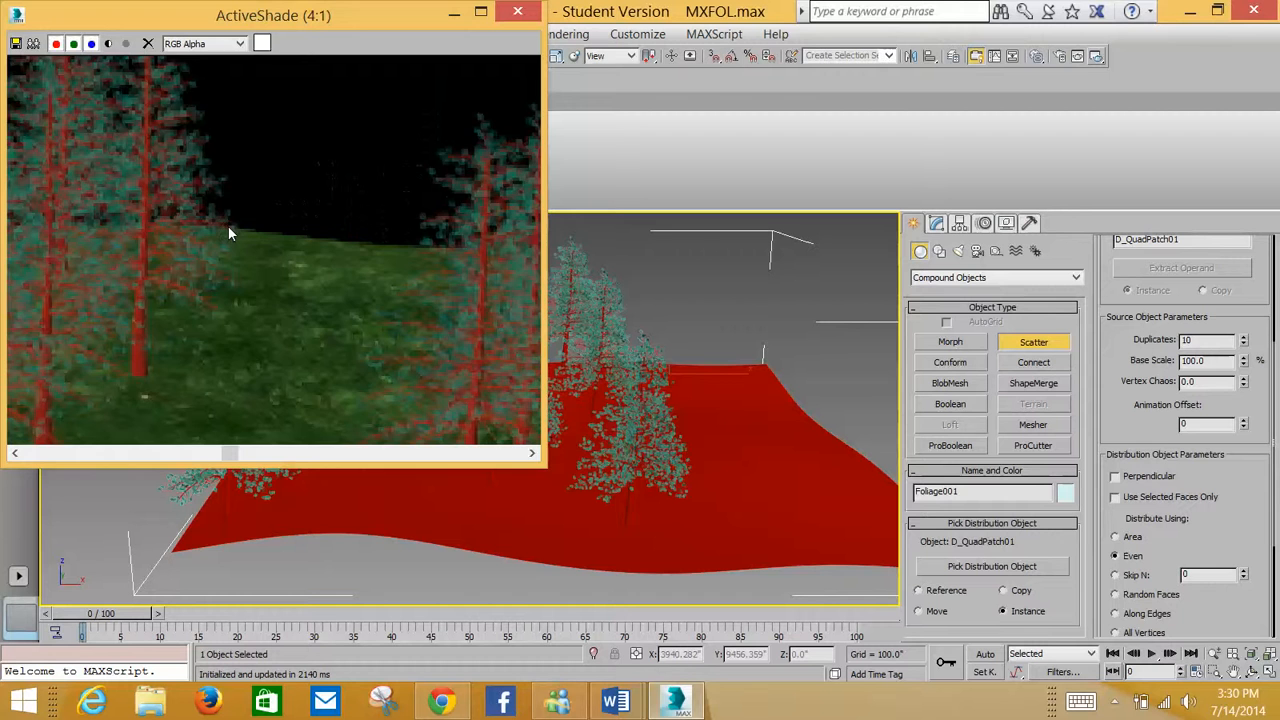
pyautogui.scroll(-1, 230, 223)
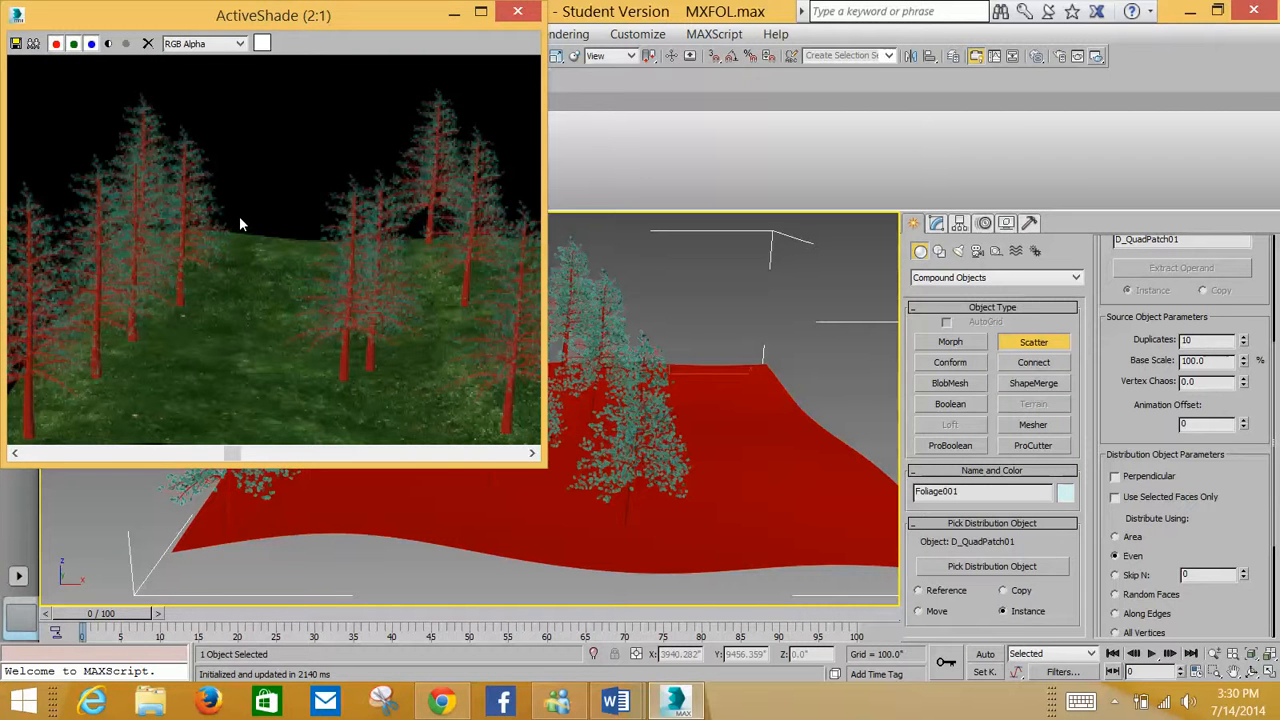
pyautogui.scroll(-1, 240, 220)
pyautogui.scroll(1, 241, 220)
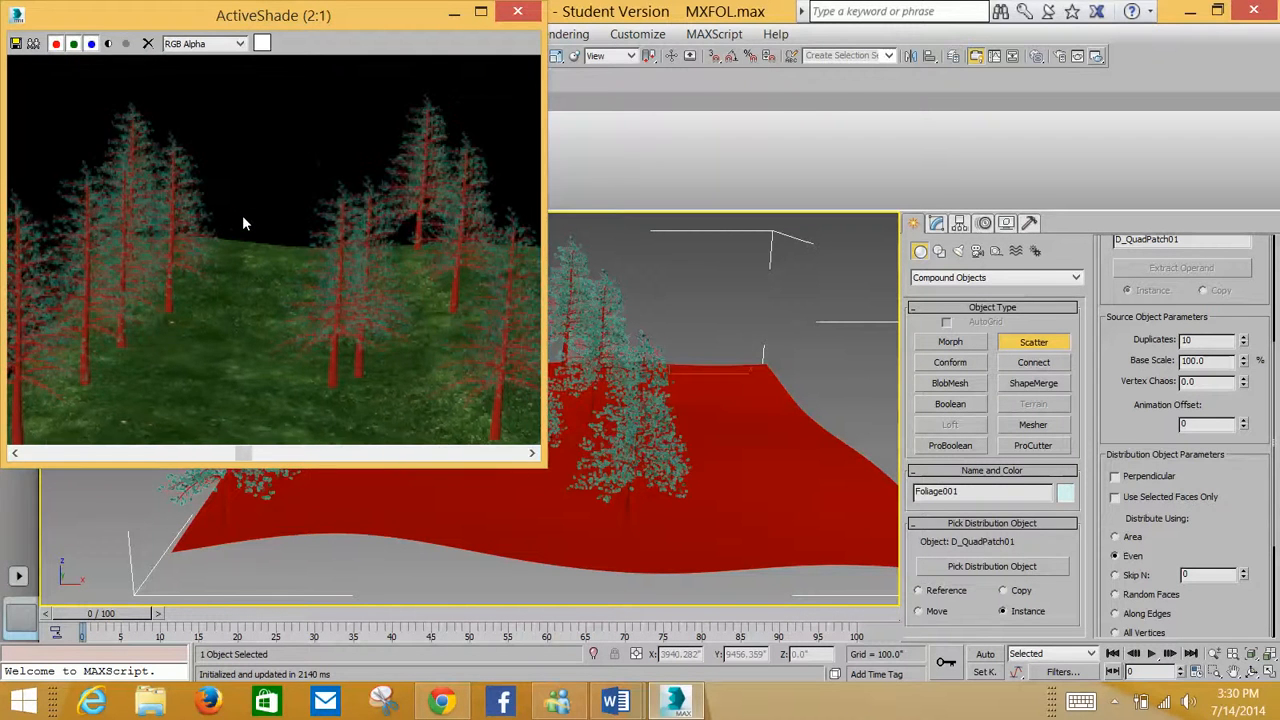
pyautogui.scroll(-1, 243, 215)
pyautogui.scroll(1, 243, 215)
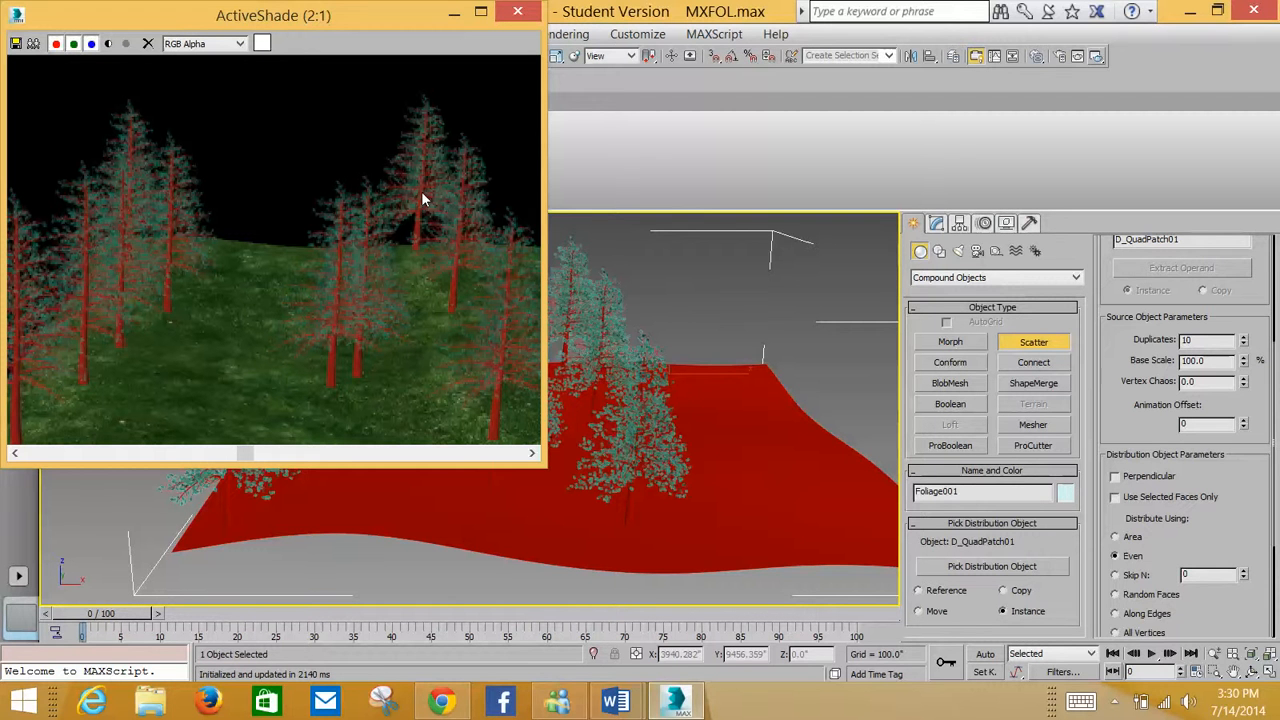
pyautogui.click(1116, 703)
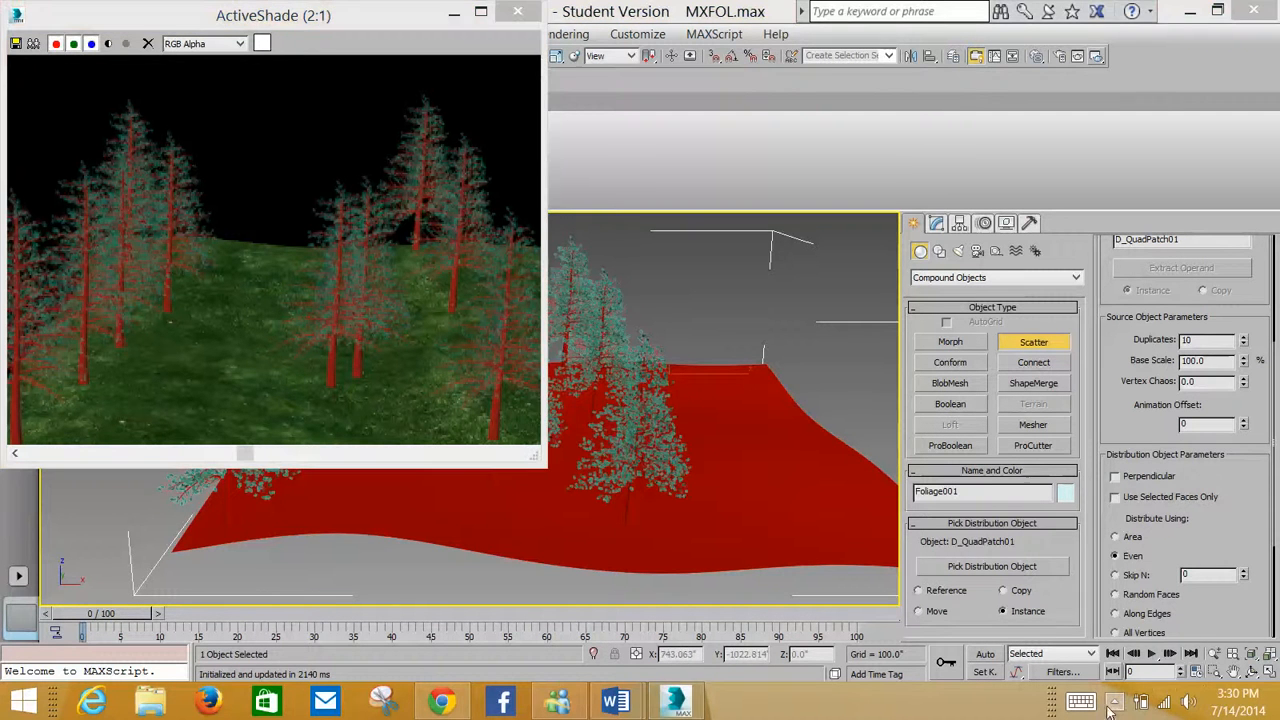